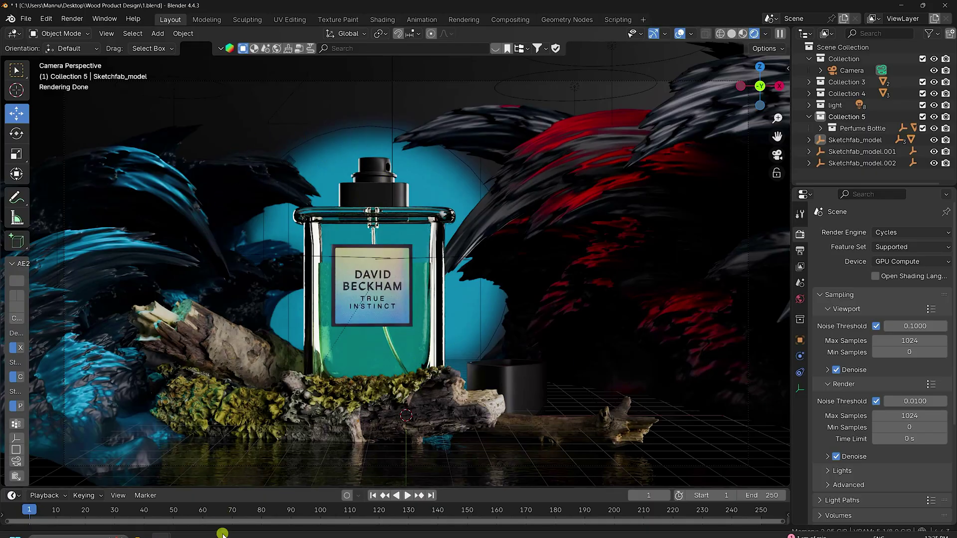
Examine the finished perfume render at full size, and inspect the reference scene's layout in solid shading
mouse_move(161, 528)
left_click(216, 479)
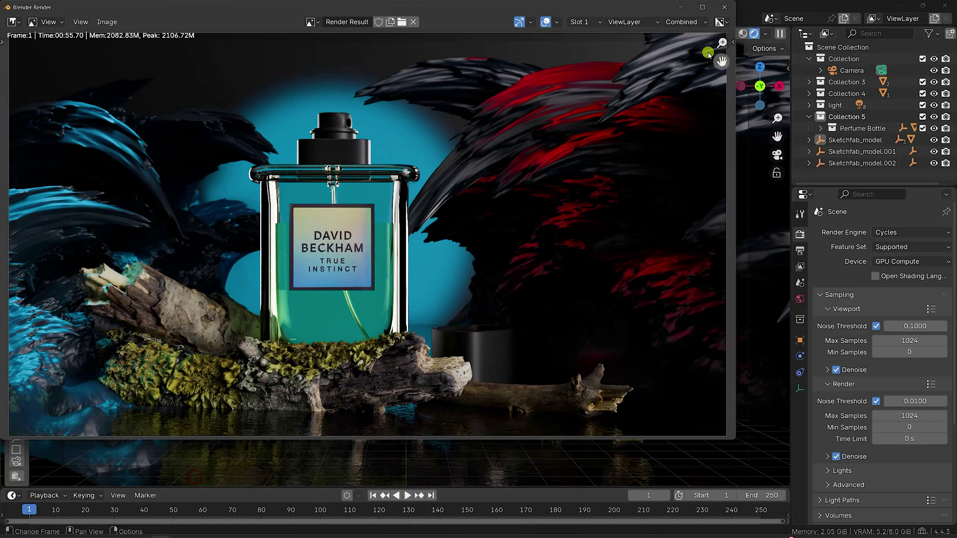
left_click(703, 7)
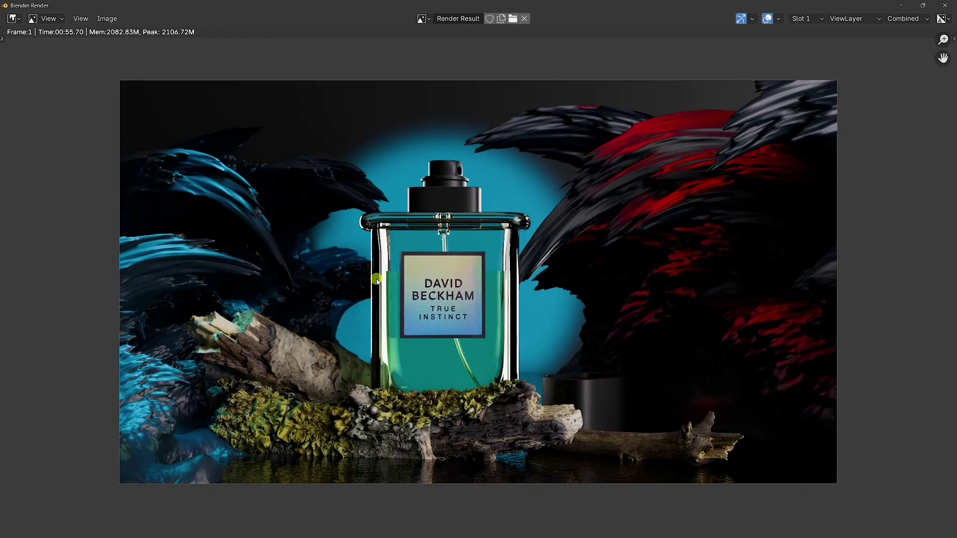
left_click(952, 3)
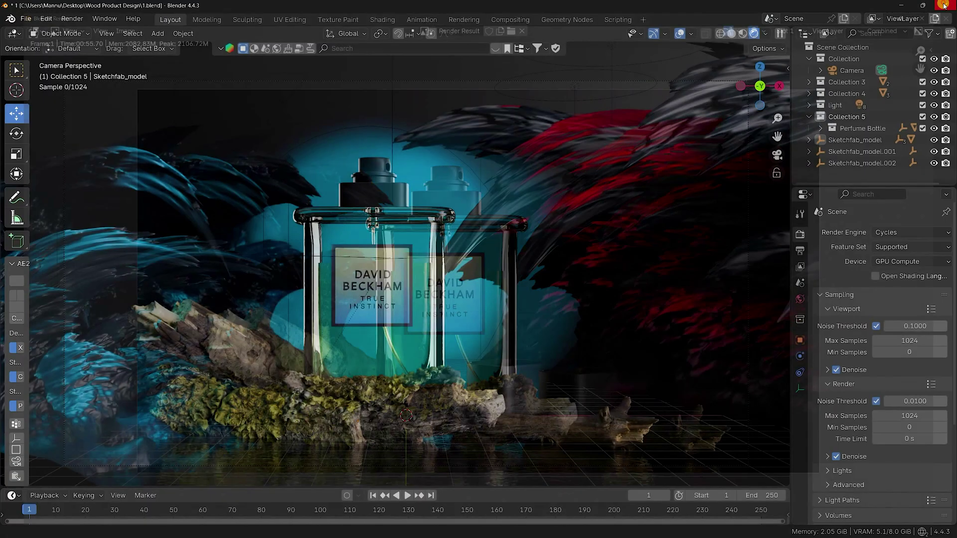
left_click(745, 35)
middle_click_drag(389, 220, 301, 225)
scroll(301, 224, "up", 4)
middle_click_drag(310, 308, 332, 311)
Create a new General file without saving the current one, and delete all the default objects
left_click(27, 20)
mouse_move(99, 32)
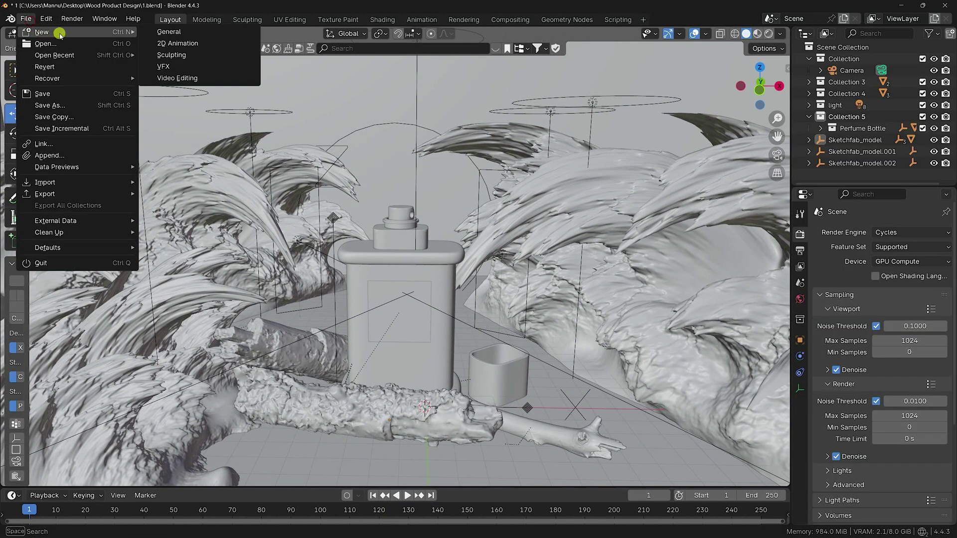
left_click(169, 32)
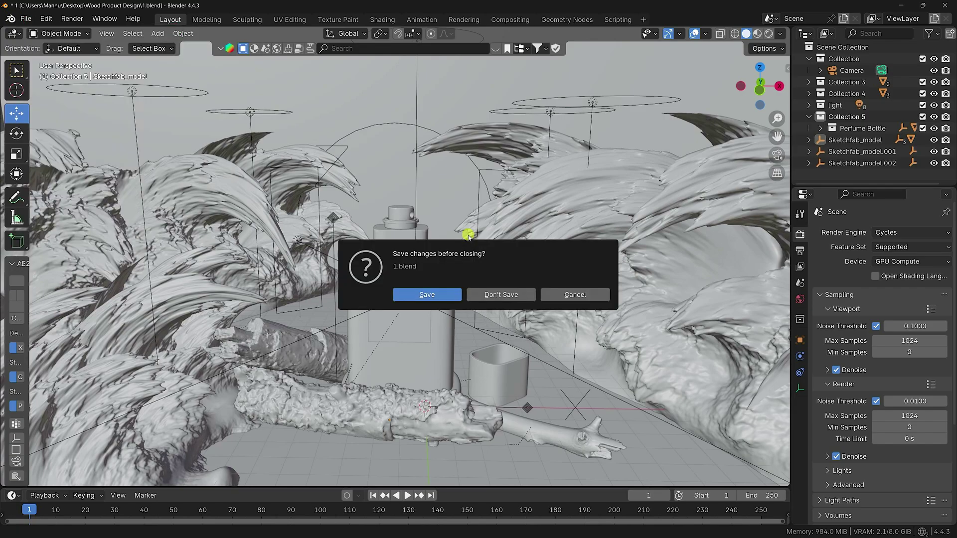
left_click(503, 294)
left_click_drag(565, 152, 124, 344)
key("Delete")
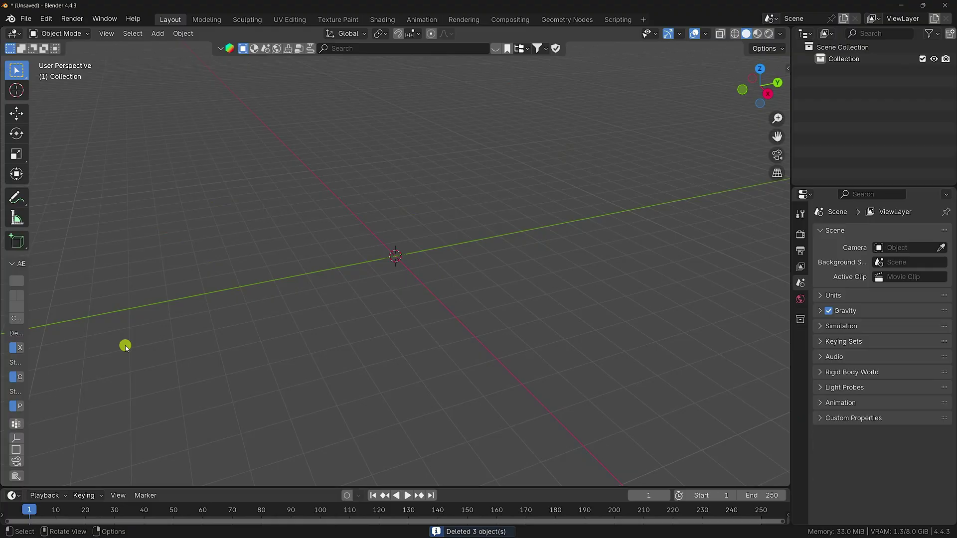
Add a mesh plane at the origin and scale it up uniformly to about 35.1 as the floor
left_click(158, 34)
mouse_move(205, 46)
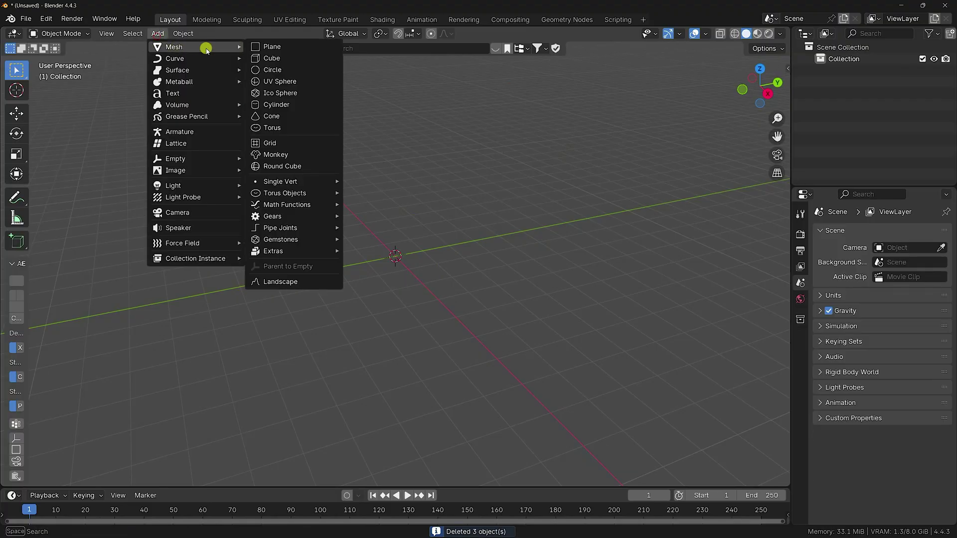
left_click(281, 48)
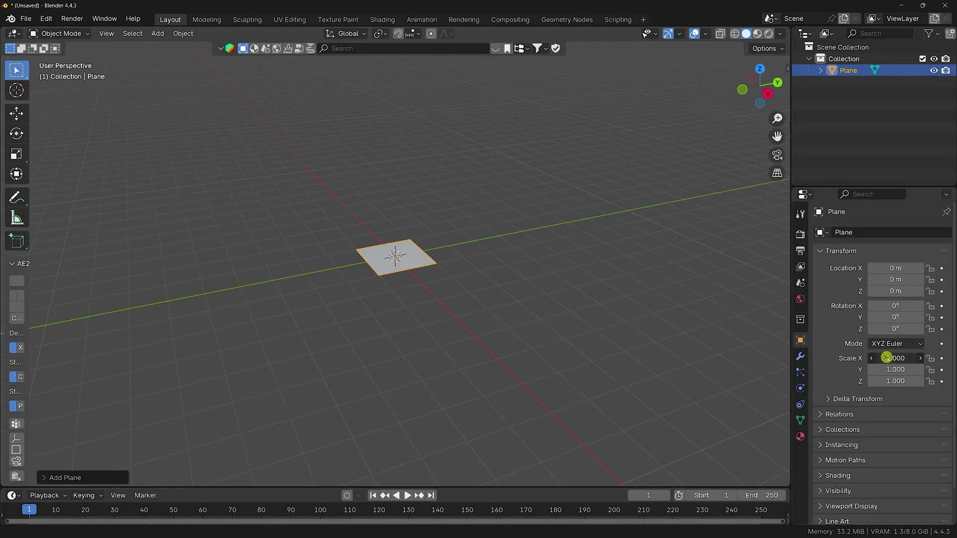
left_click_drag(138, 358, 871, 359)
key("s")
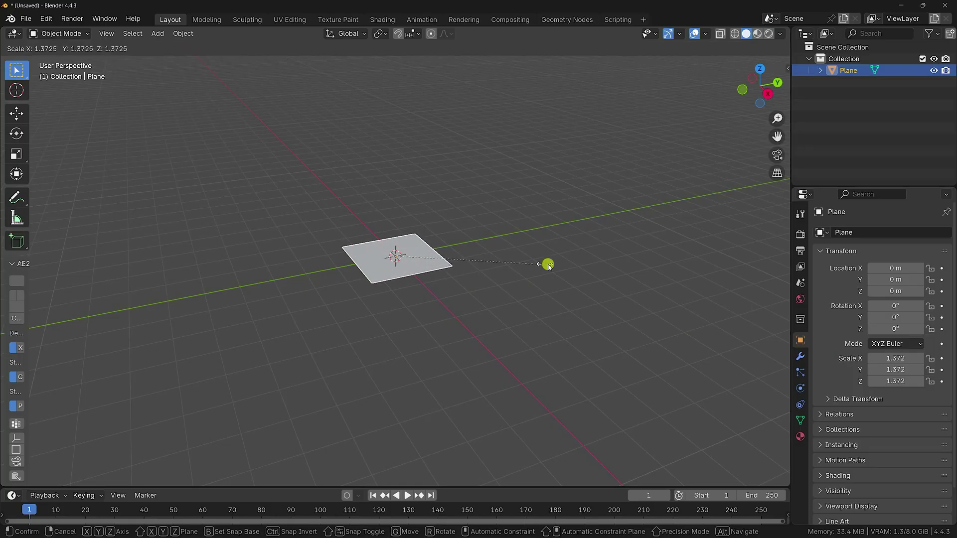
left_click(544, 269)
key("s")
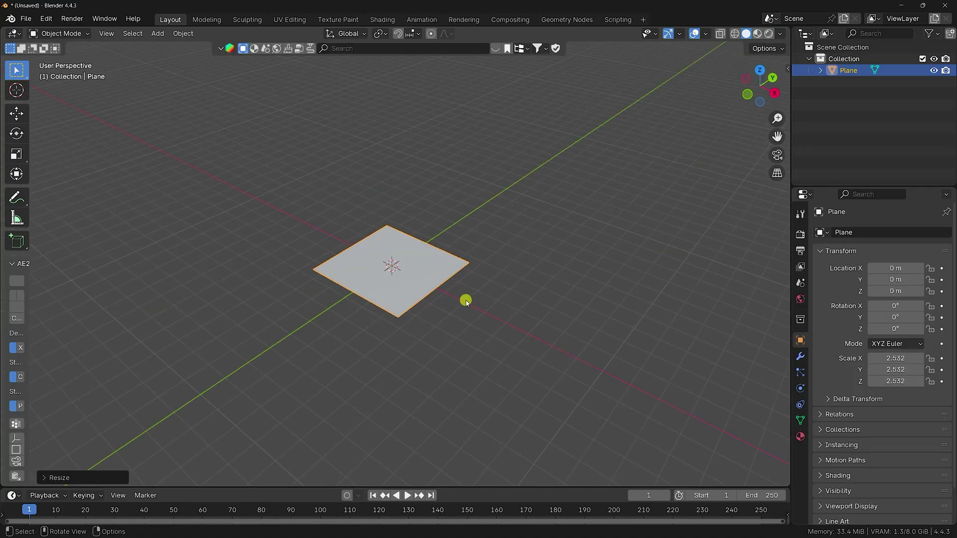
left_click(768, 243)
scroll(662, 278, "down", 5)
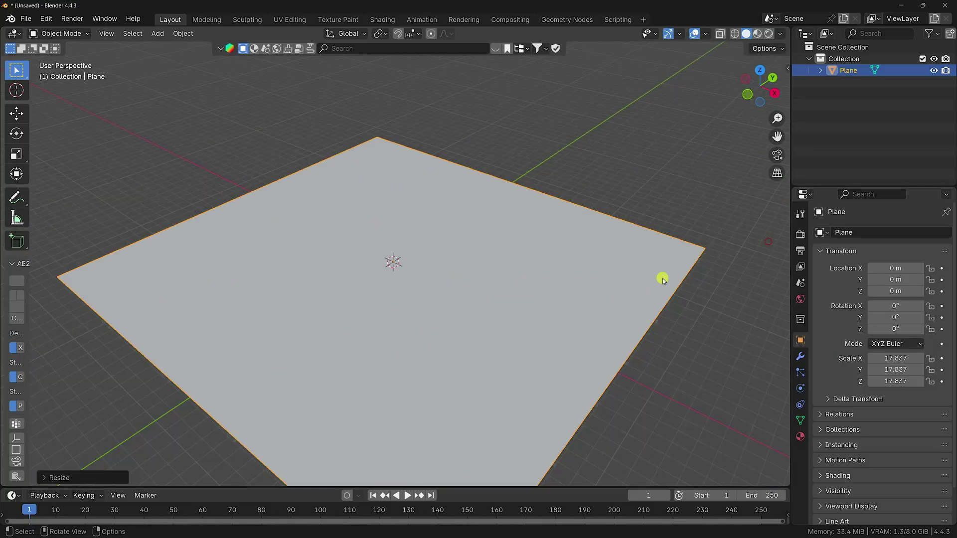
key("s")
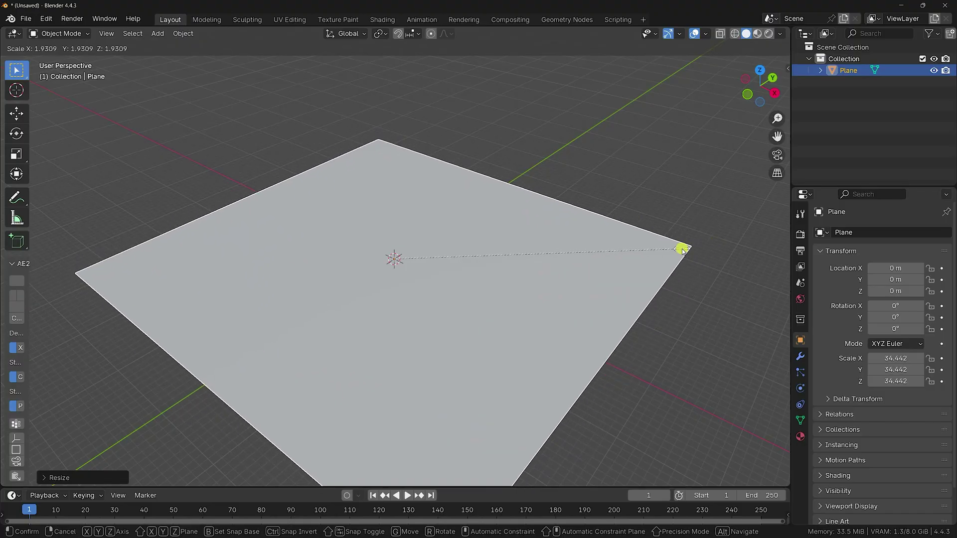
left_click(688, 248)
middle_click_drag(482, 256, 518, 299)
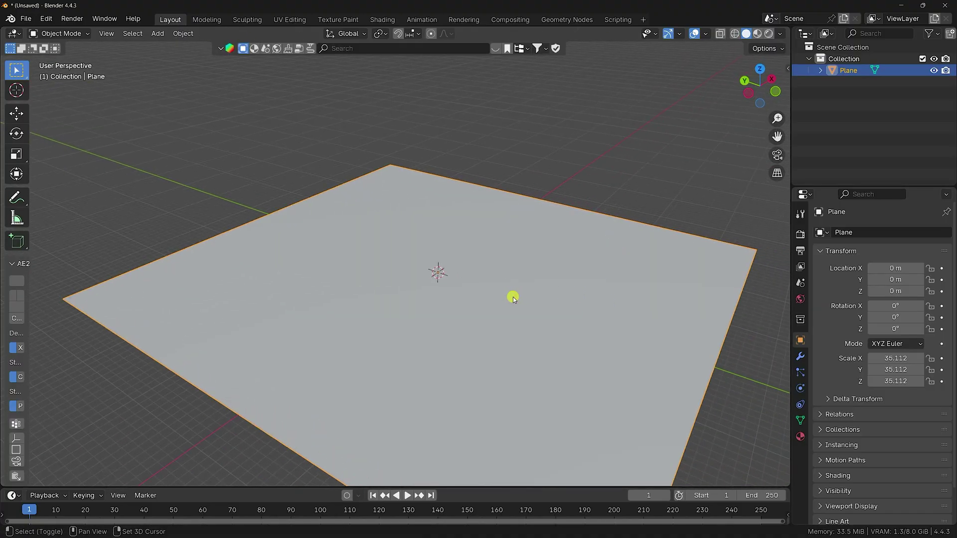
Duplicate the floor plane in place and set the copy's X rotation to 90°
key("shift+d")
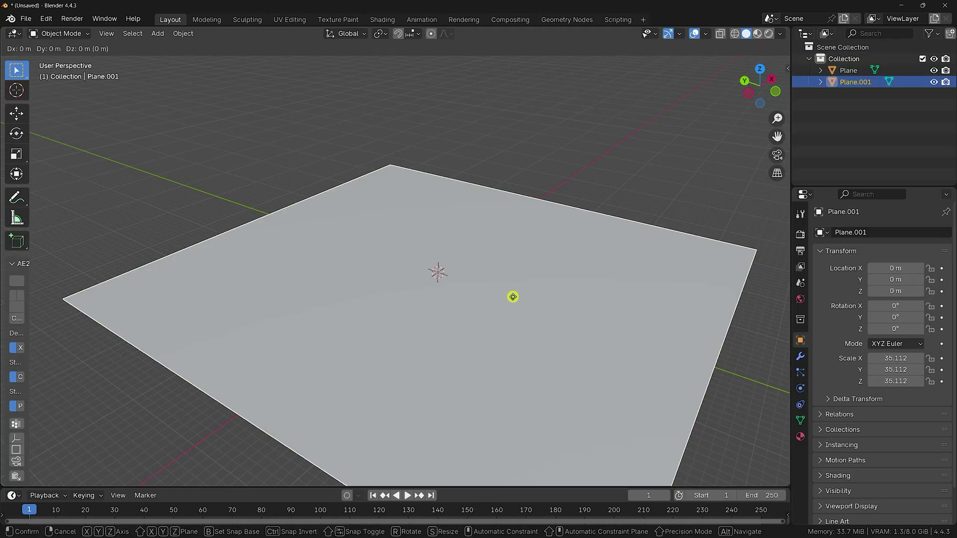
right_click(513, 297)
left_click(884, 309)
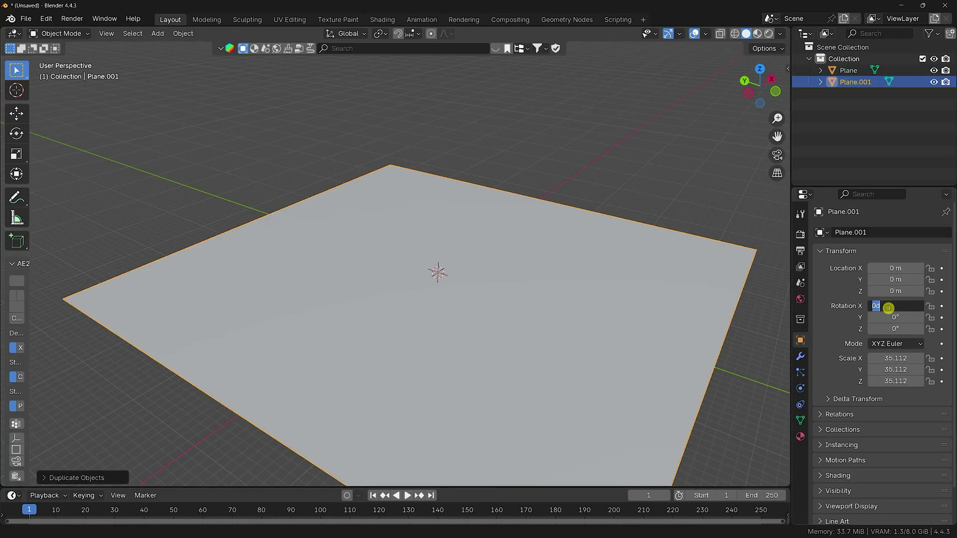
type("90")
key("Return")
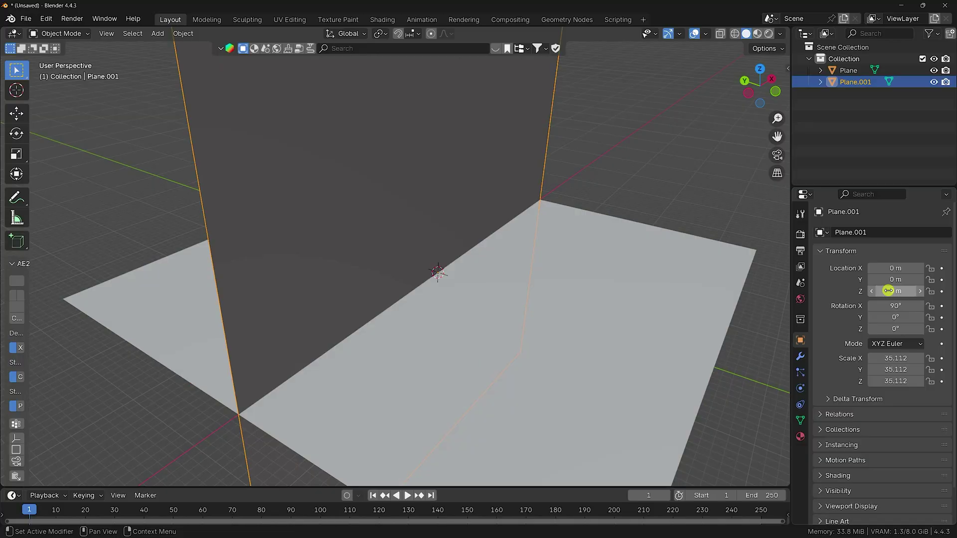
Set the upright plane's Y location to 25 m and raise it to about 10.9 m on Z
left_click_drag(887, 280, 104, 286)
left_click_drag(859, 289, 895, 283)
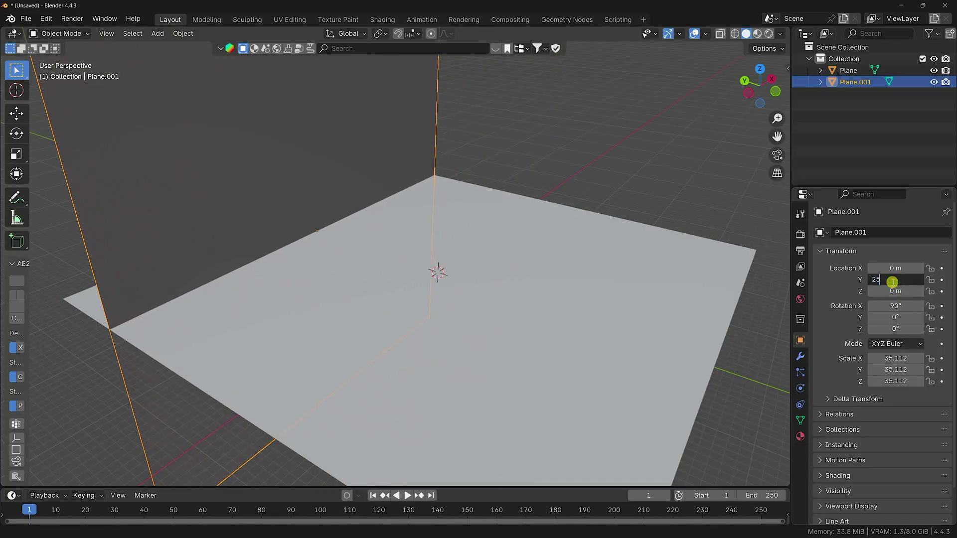
key("Return")
scroll(339, 284, "down", 3)
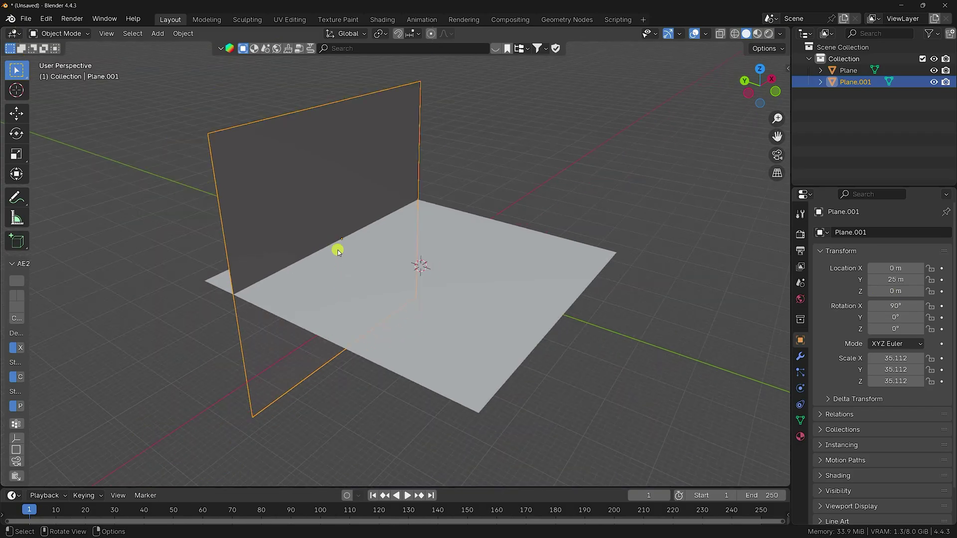
scroll(337, 237, "up", 1)
left_click(16, 114)
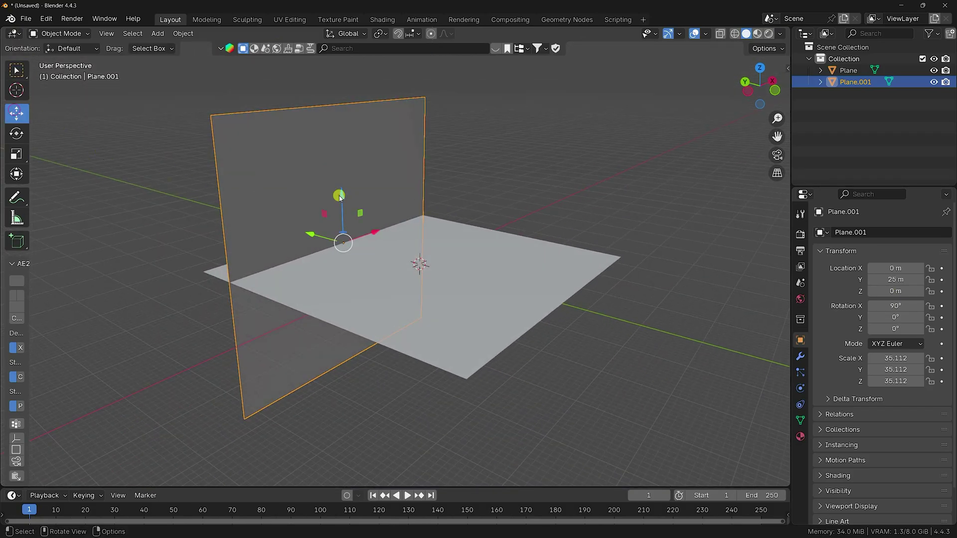
left_click_drag(339, 196, 412, 271)
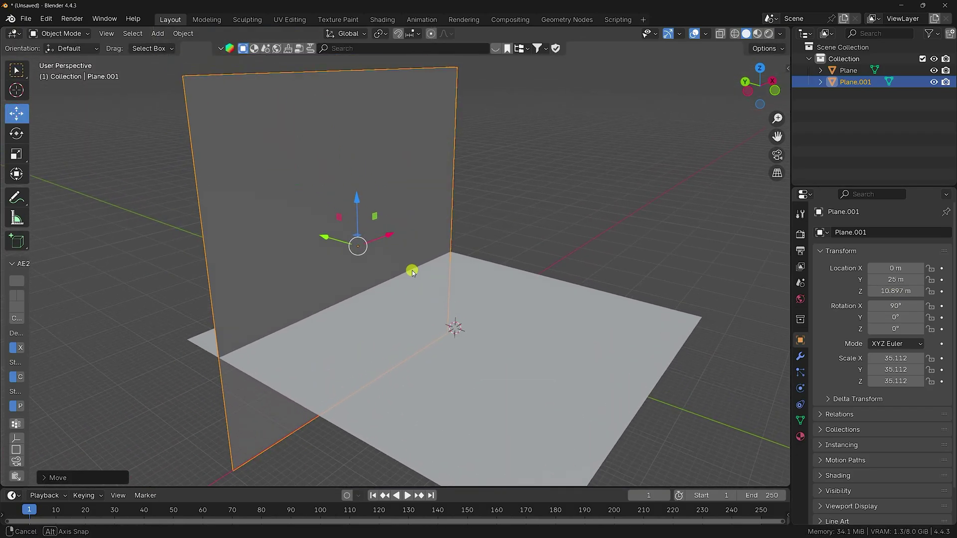
middle_click_drag(412, 272, 370, 298)
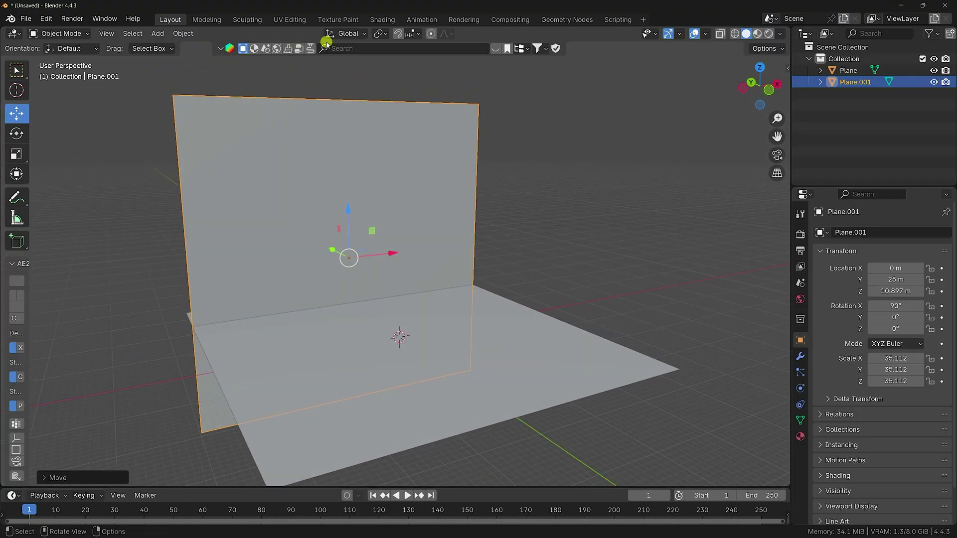
Search the asset library for "perfume" and import the David Beckham True Instinct perfume bottle into the scene
left_click(349, 49)
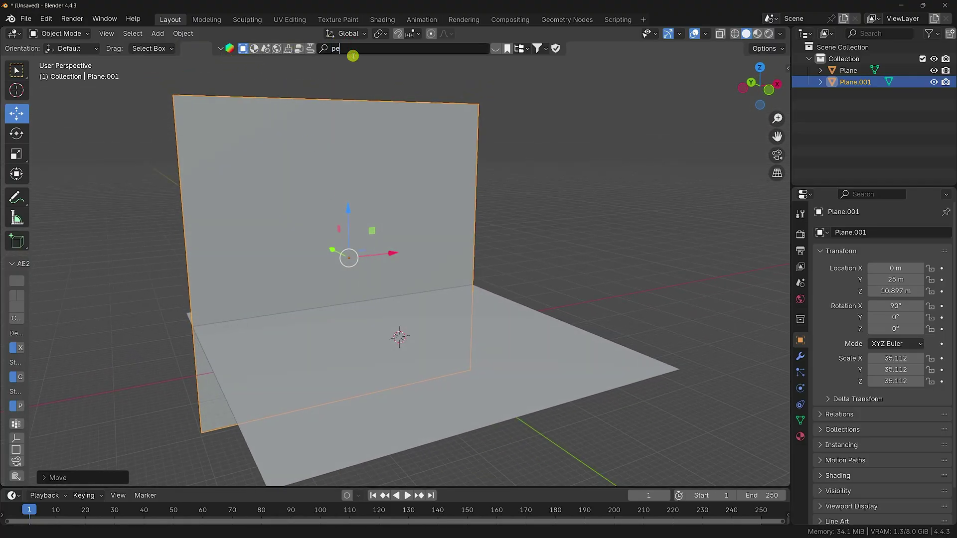
type("perfume")
key("Return")
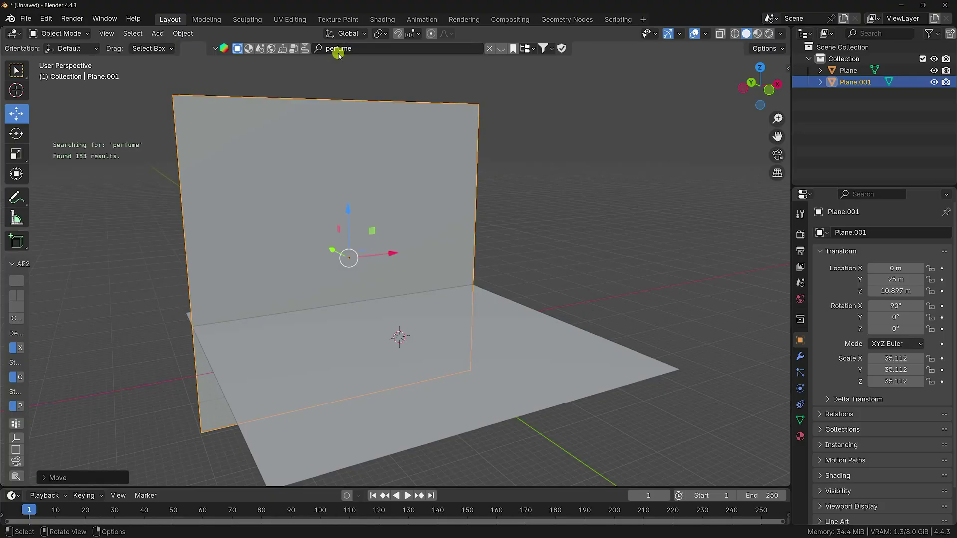
mouse_move(83, 112)
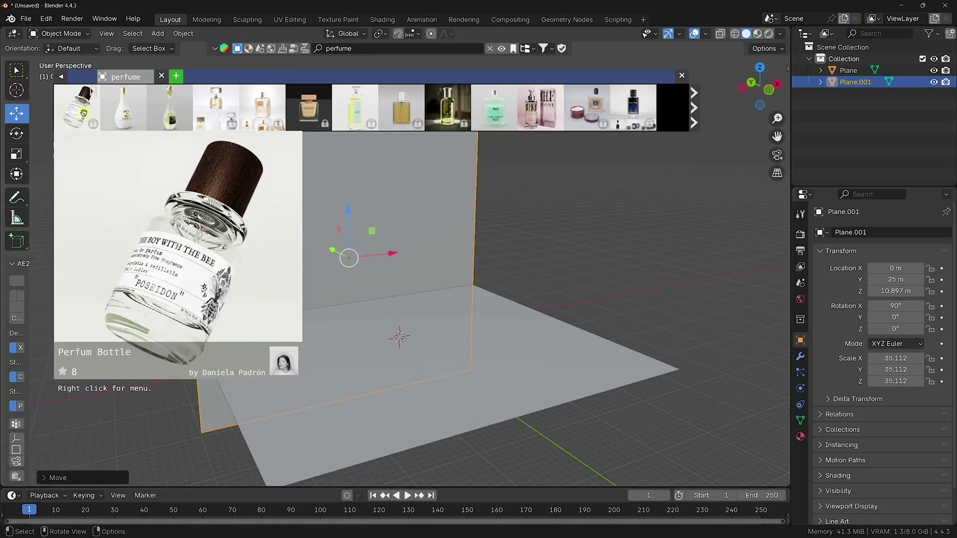
mouse_move(646, 111)
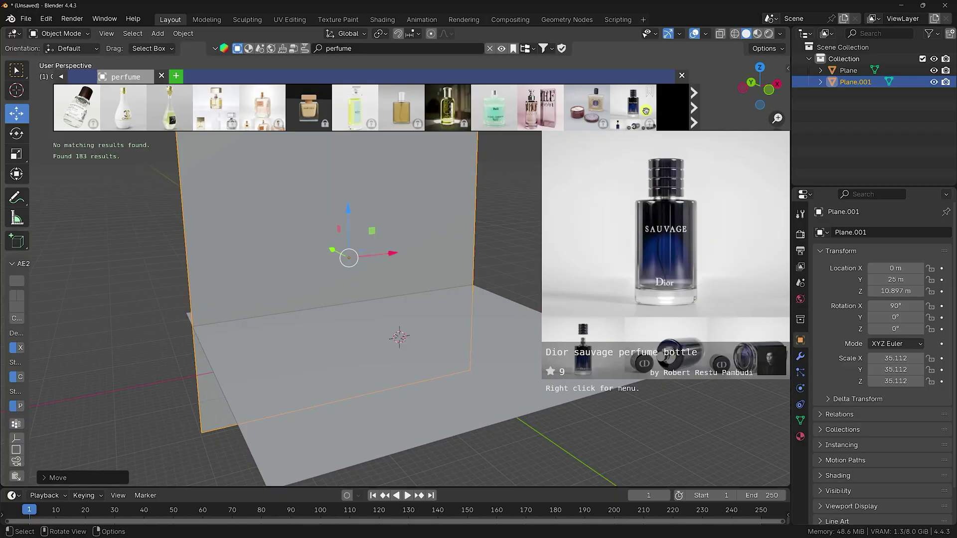
left_click(693, 107)
mouse_move(131, 118)
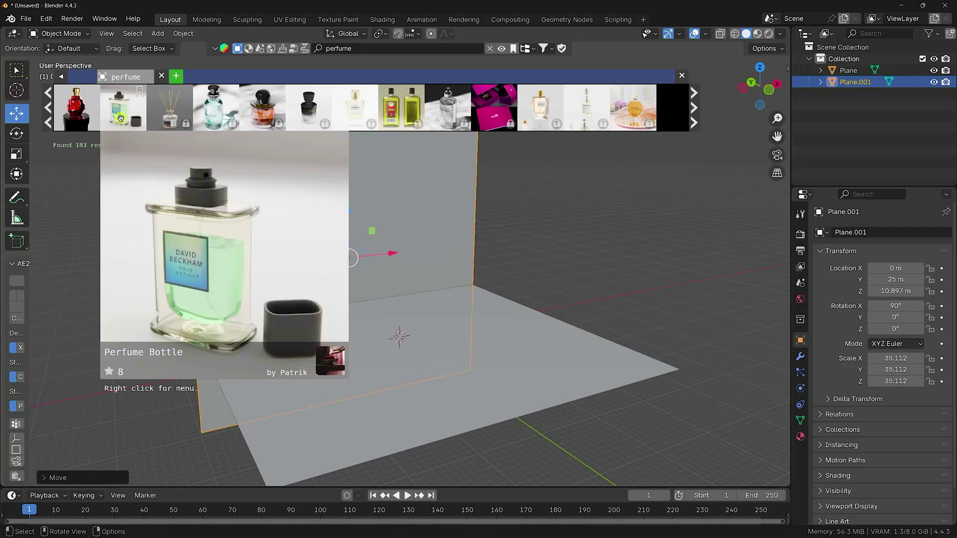
left_click_drag(122, 117, 401, 299)
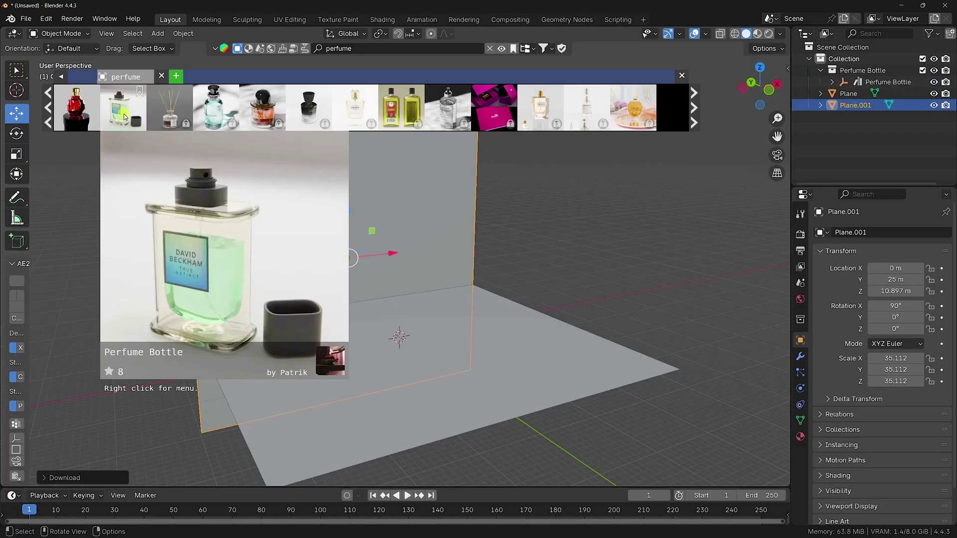
Move the Perfume Bottle collection out of Collection to the scene's top level and expand it
left_click(883, 83)
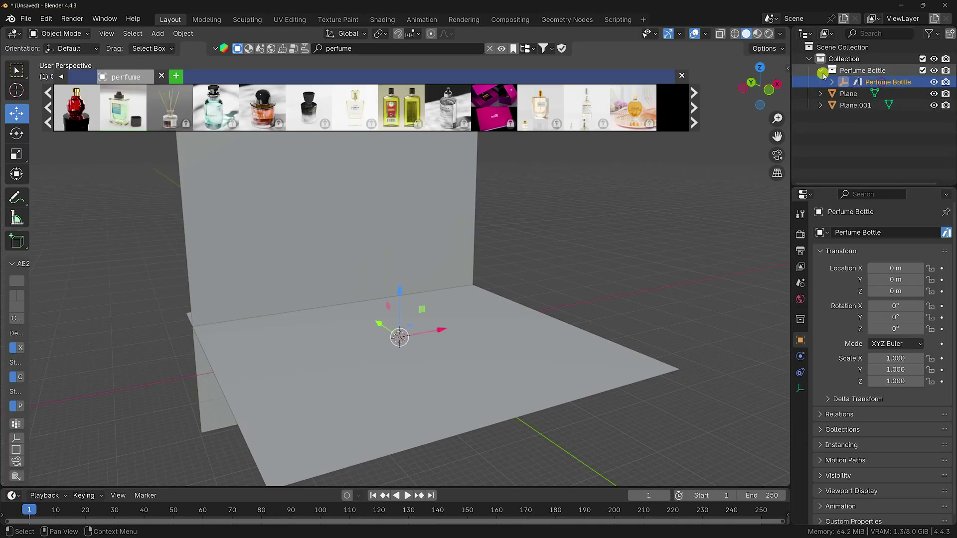
left_click_drag(856, 73, 852, 130)
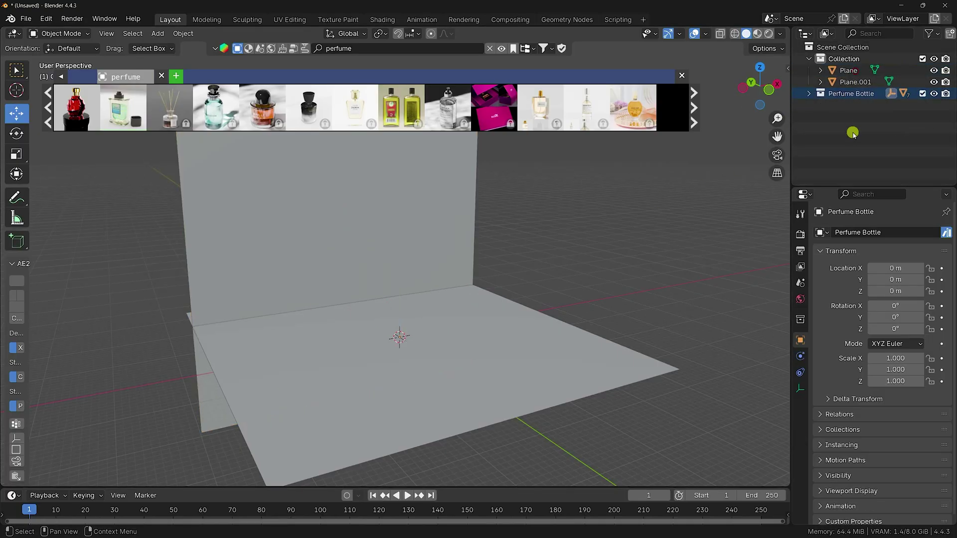
left_click(808, 93)
Scale the Perfume Bottle object up uniformly to about 86.8
left_click(877, 105)
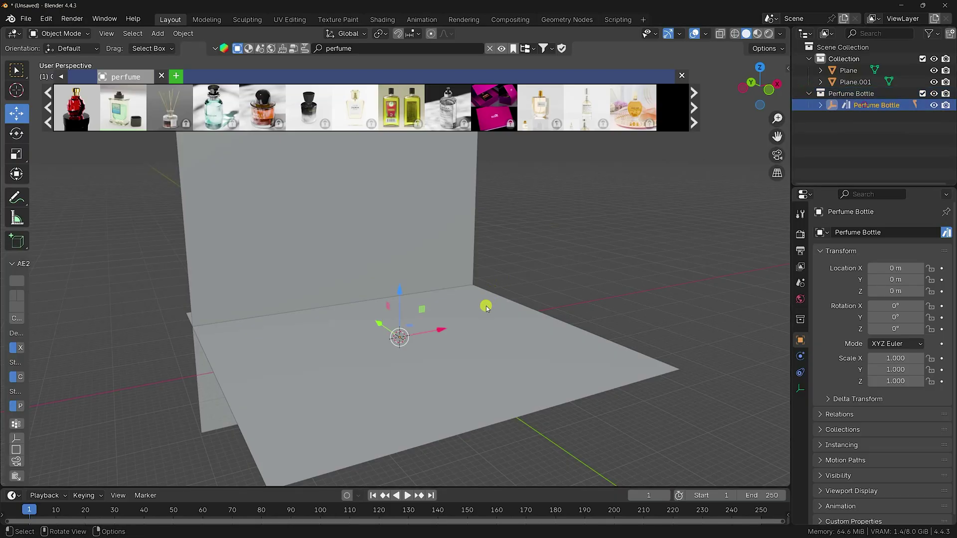
middle_click_drag(487, 306, 451, 330)
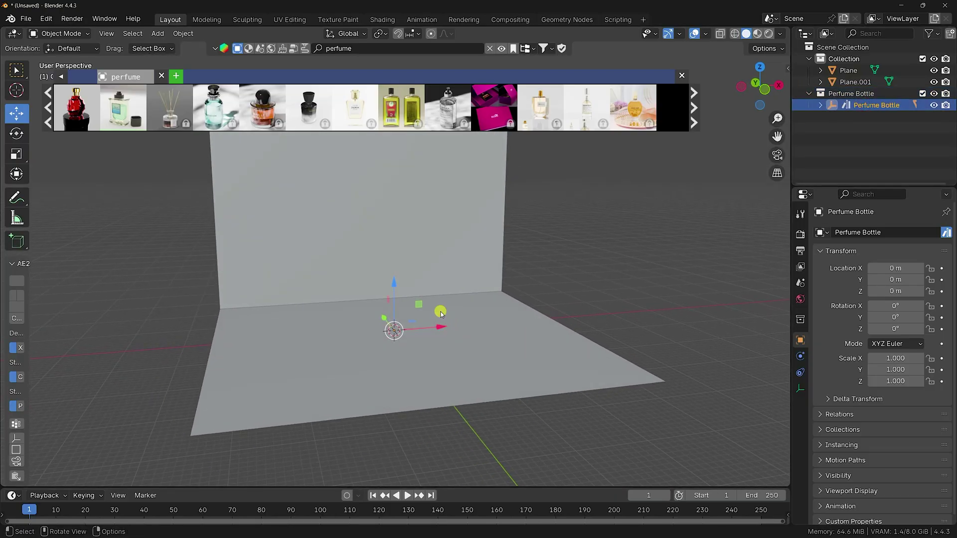
key("s")
left_click(594, 257)
key("s")
left_click(700, 234)
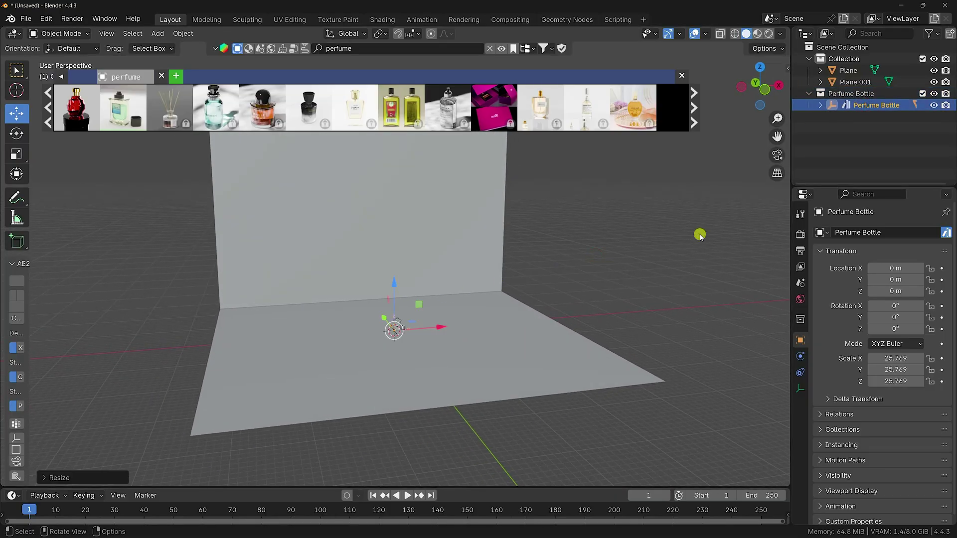
key("s")
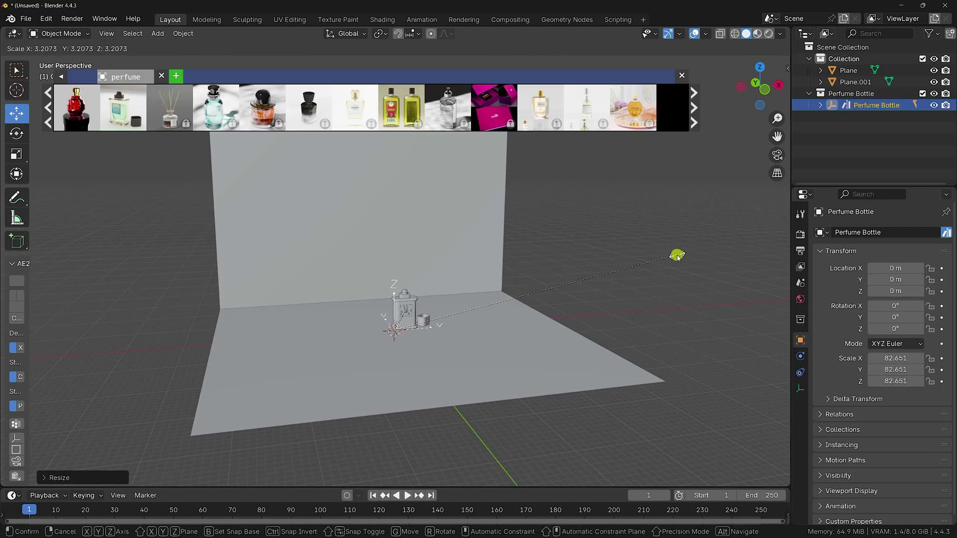
left_click(691, 251)
scroll(456, 304, "up", 5)
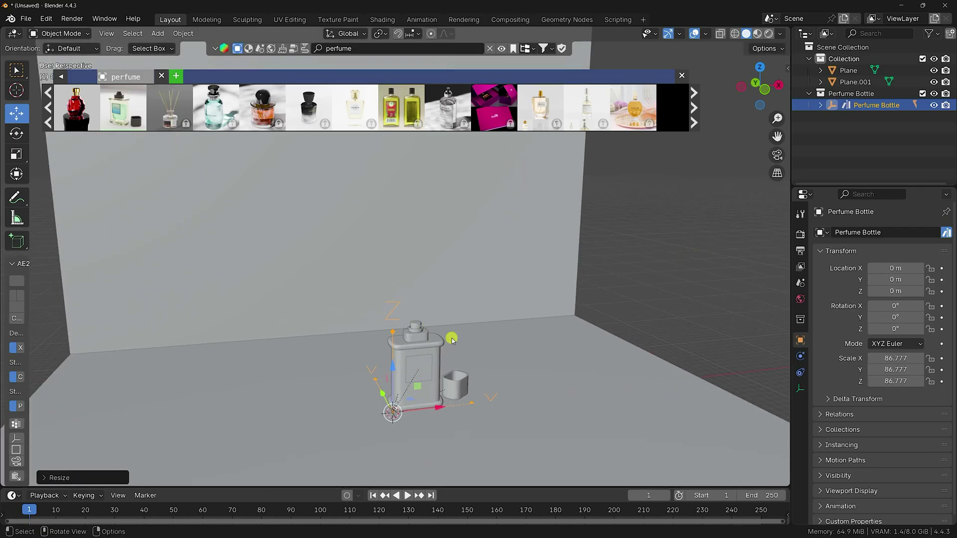
middle_click_drag(455, 304, 434, 302)
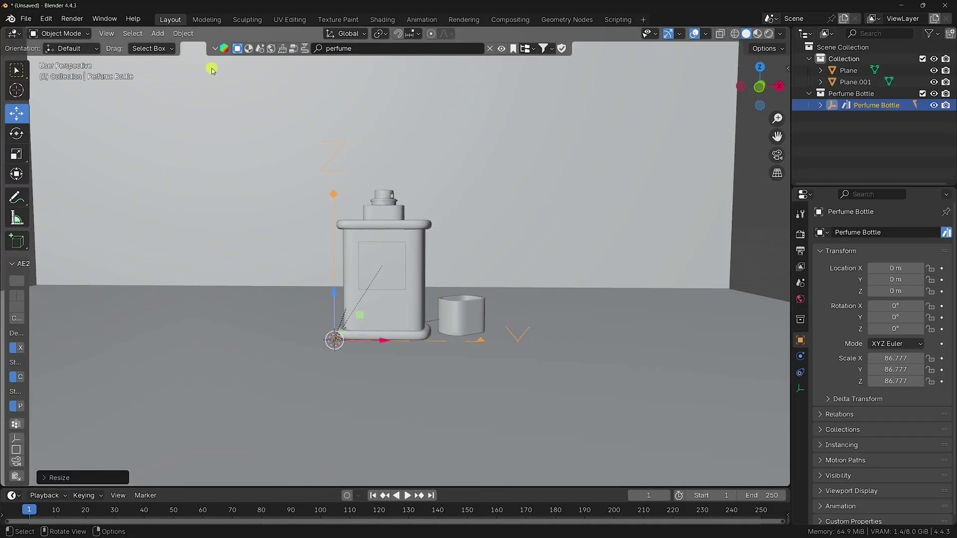
Add a camera to Collection, pull it back to about -14.9 m on Y, and look through it
left_click(844, 58)
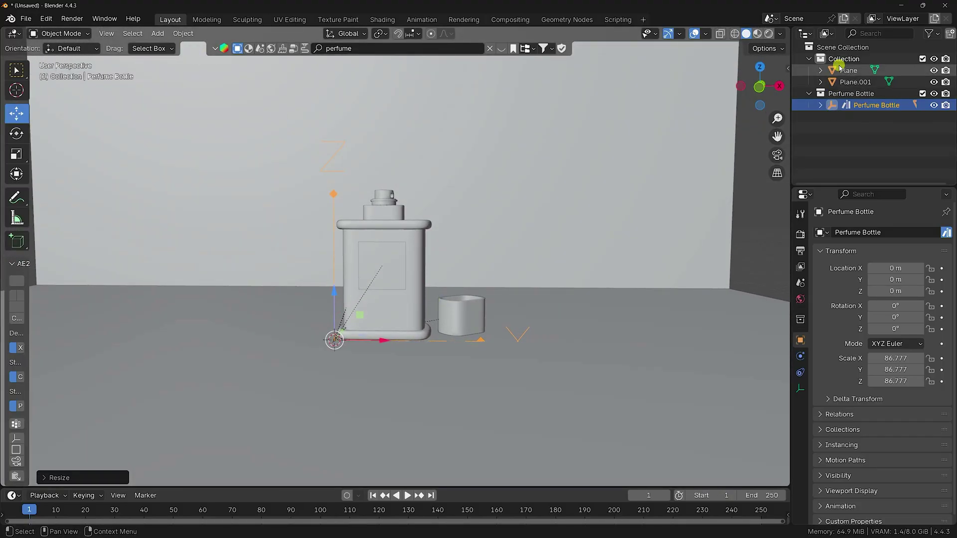
left_click(157, 33)
left_click(177, 212)
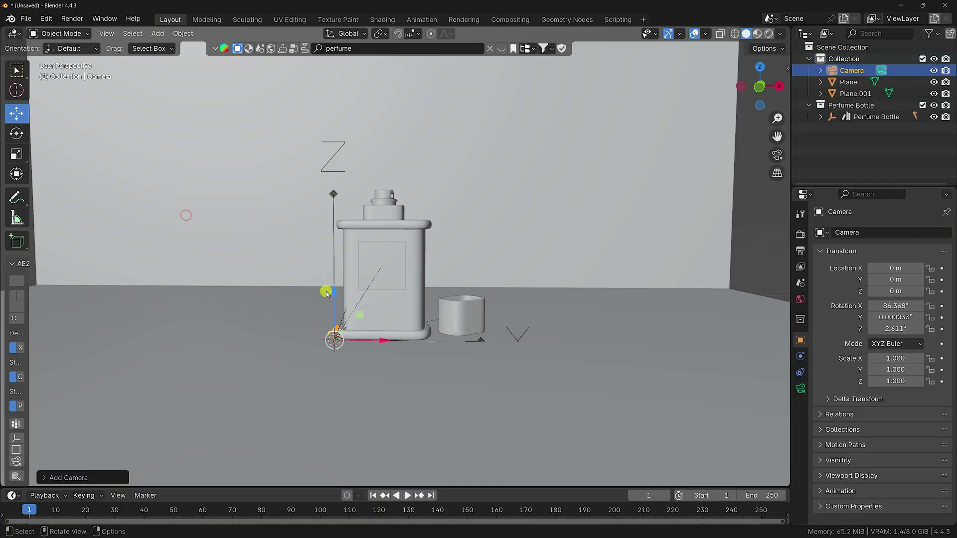
scroll(327, 305, "down", 3)
middle_click_drag(327, 306, 321, 276)
left_click_drag(321, 276, 456, 317)
key("KP_0")
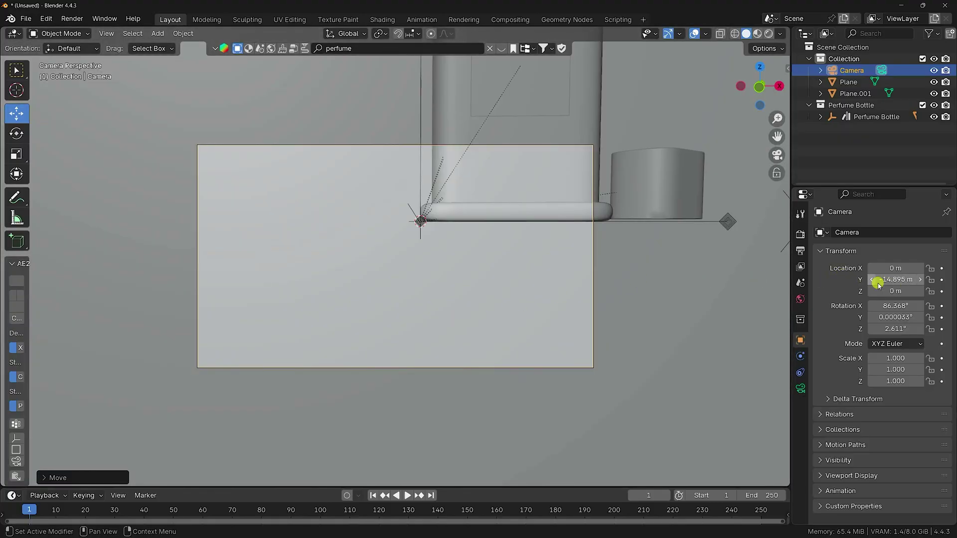
Set the camera's location to Y -17.985 m and Z 4.61 m, and its rotation to X 90°, Y 0°, Z 0°
left_click_drag(898, 285, 324, 345)
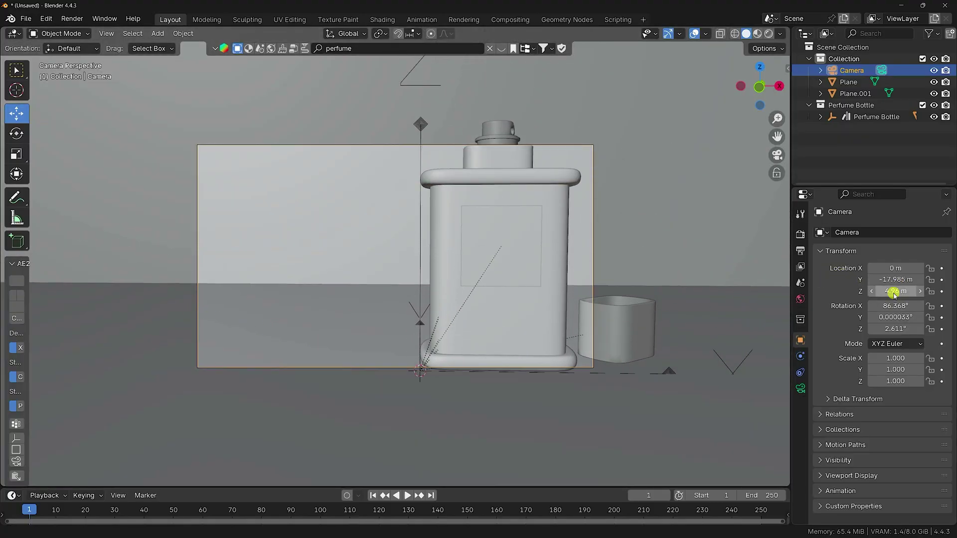
left_click_drag(125, 293, 75, 299)
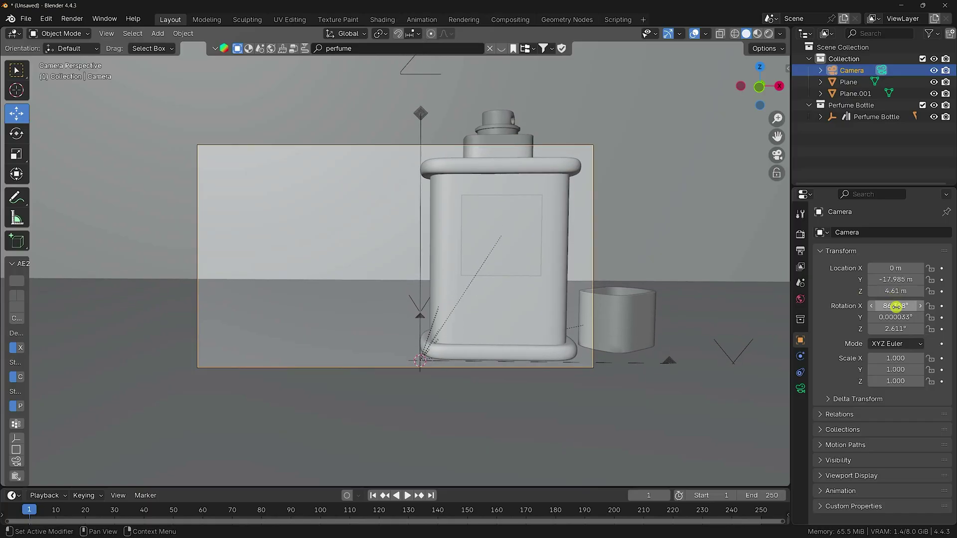
left_click(896, 306)
type("90")
key("Return")
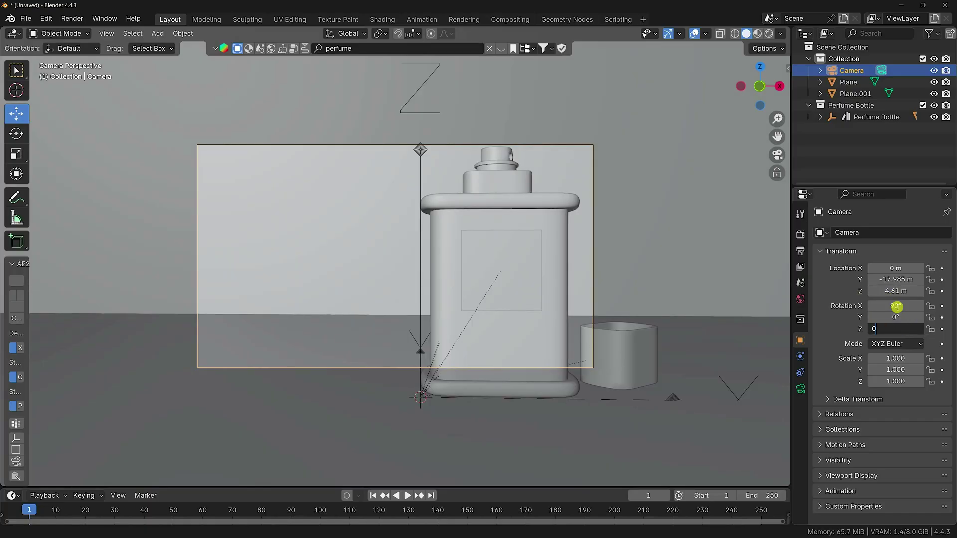
Shift the Perfume Bottle to about -2.9 m on X and move the camera back to Y -28.245 m
left_click(866, 118)
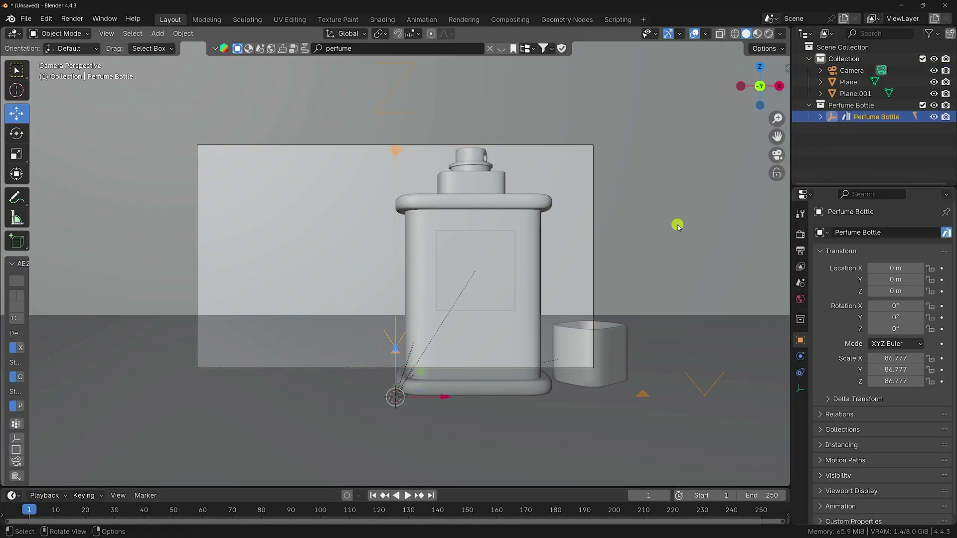
left_click_drag(443, 397, 355, 397)
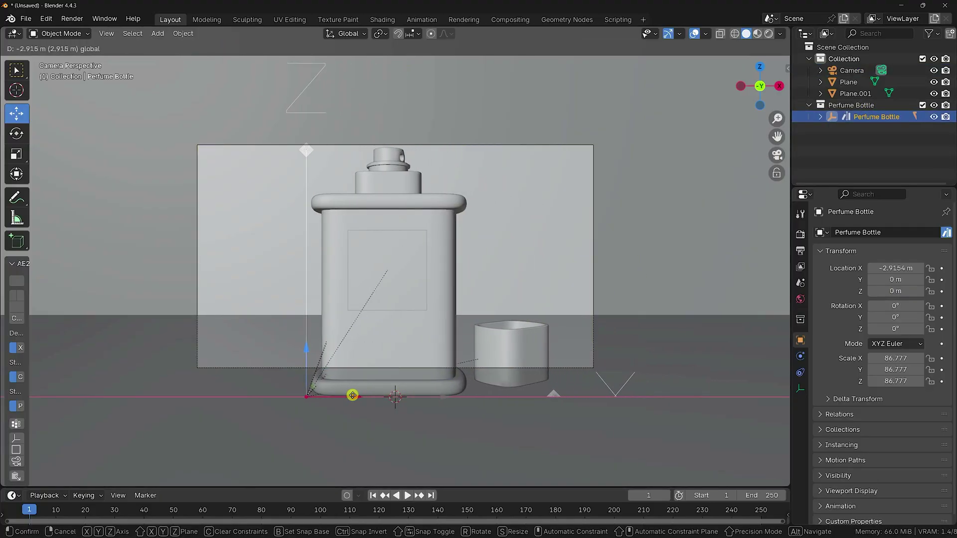
left_click(852, 70)
left_click_drag(895, 280, 497, 339)
scroll(396, 235, "up", 3)
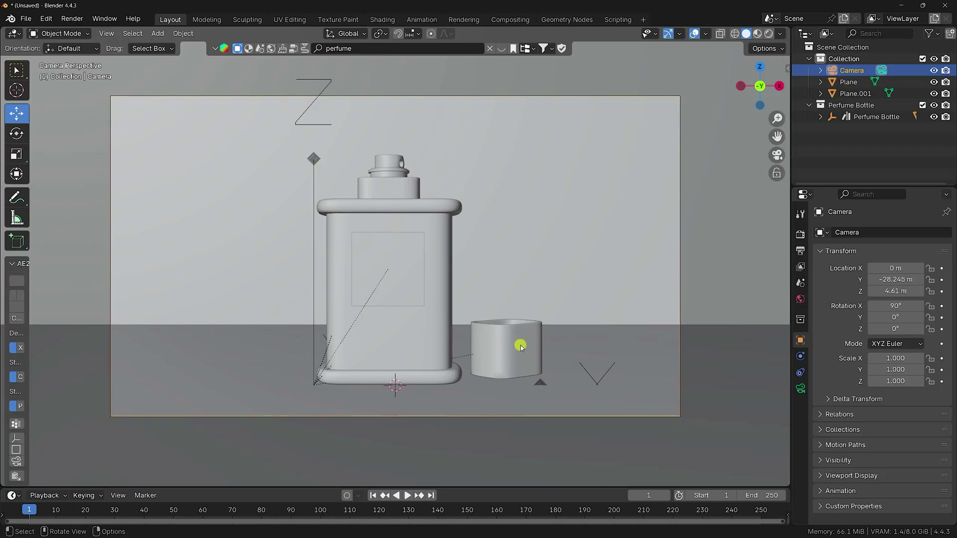
Lower the bottle's Lid slightly to about 0.0115 m on Z so it rests on the floor, and deselect it
key("KP_0")
scroll(430, 314, "up", 5)
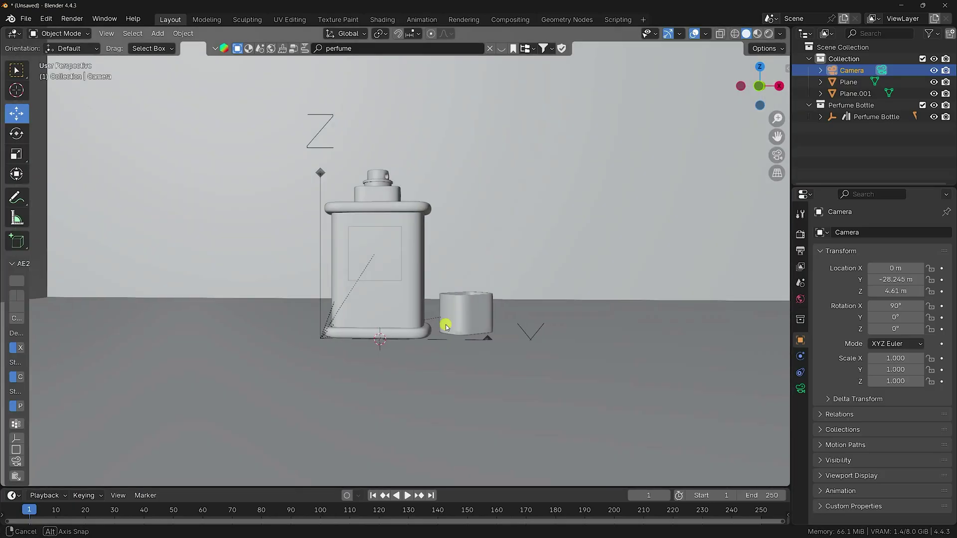
middle_click_drag(447, 325, 469, 320)
scroll(470, 319, "up", 5)
left_click(443, 313)
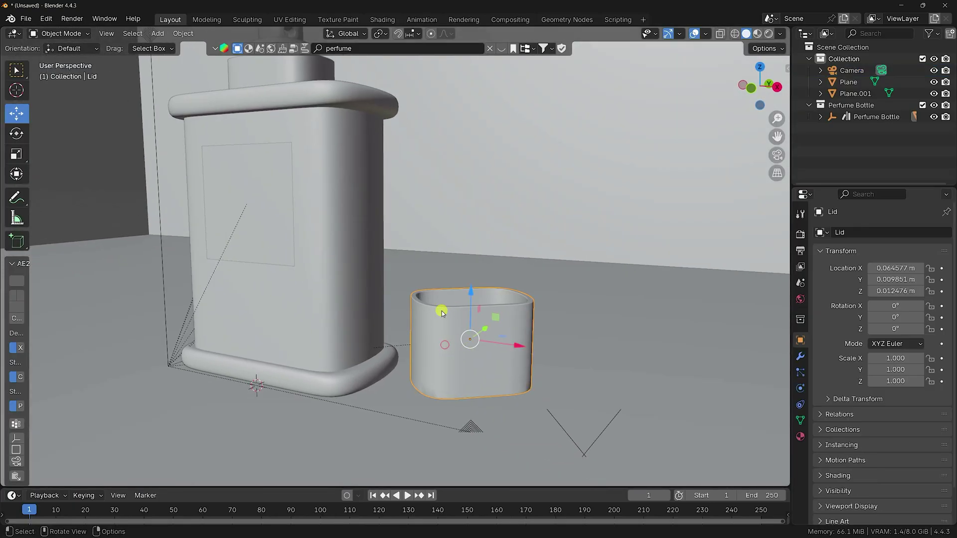
left_click_drag(473, 295, 471, 298)
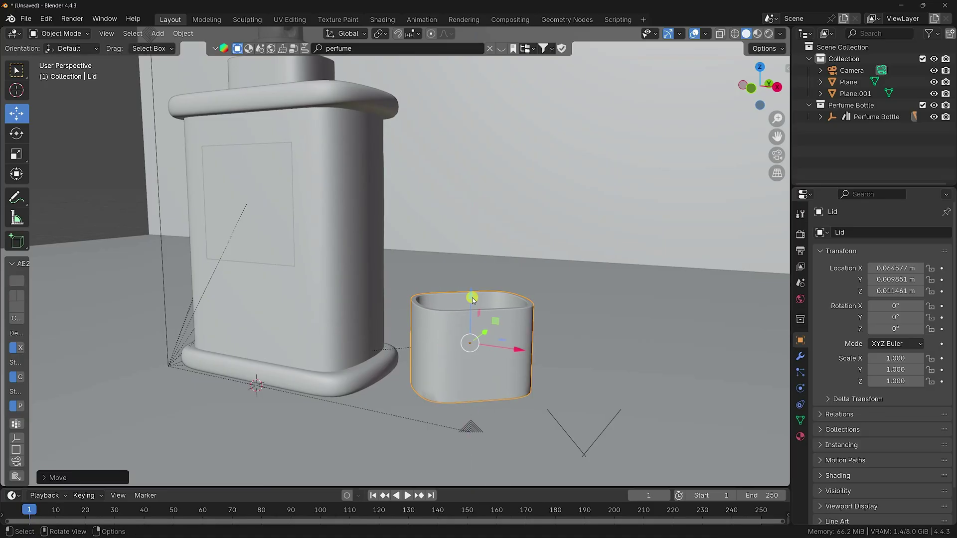
middle_click_drag(471, 299, 453, 342)
scroll(452, 342, "down", 5)
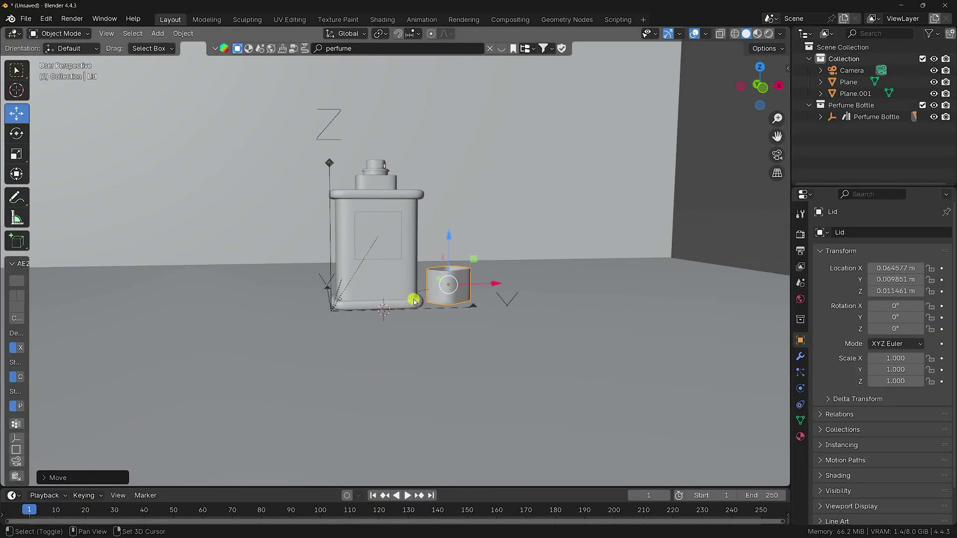
middle_click_drag(412, 299, 424, 319)
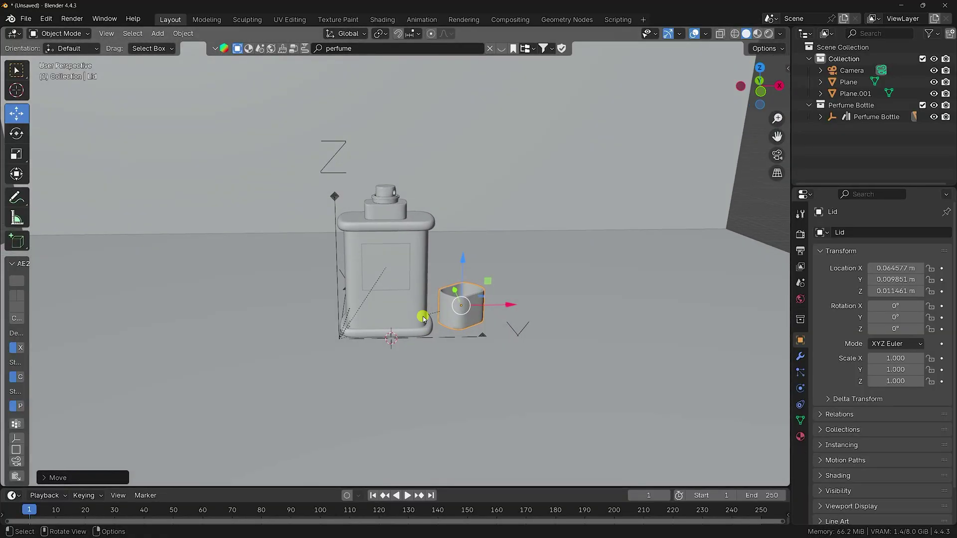
left_click(856, 140)
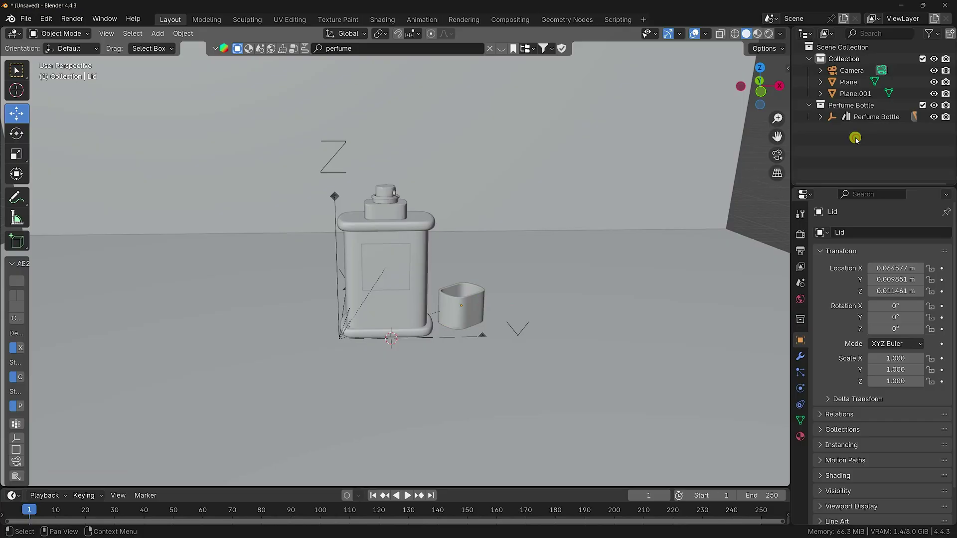
Import the glTF model wood_stick_01.glb from the Wood branch folder
left_click(26, 18)
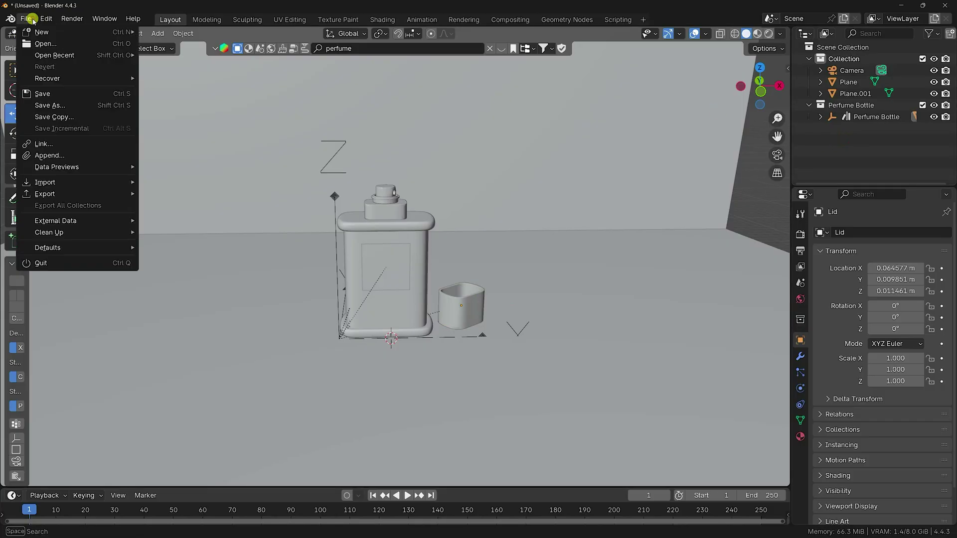
mouse_move(75, 183)
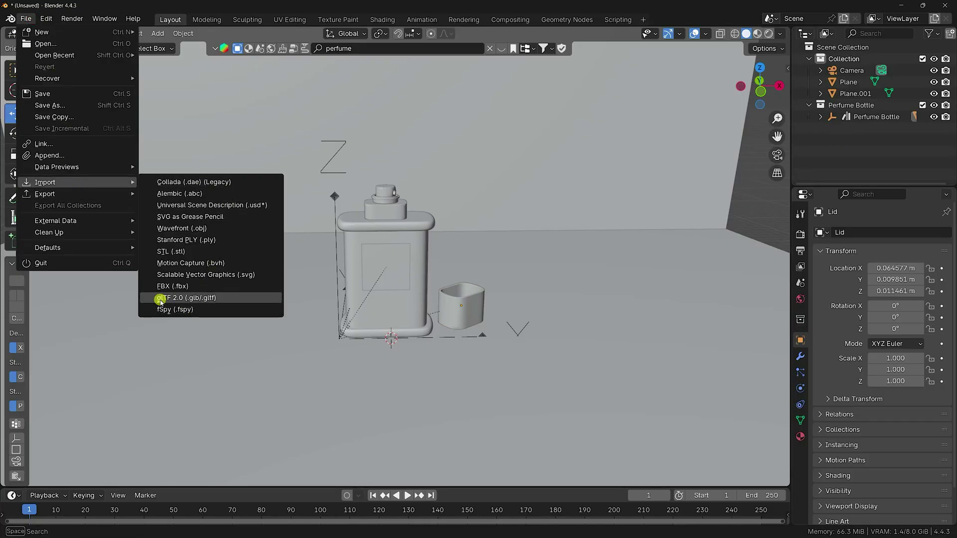
left_click(230, 299)
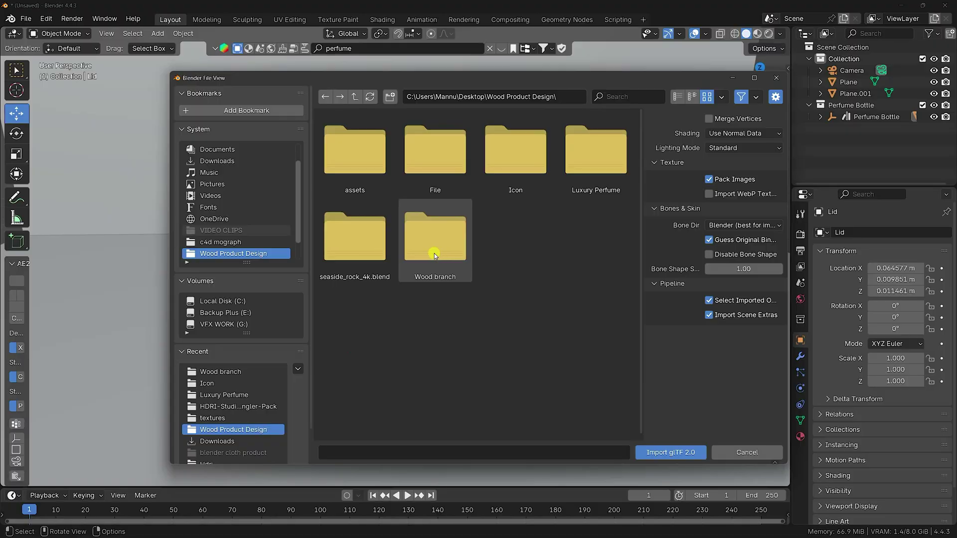
double_click(435, 253)
left_click(342, 169)
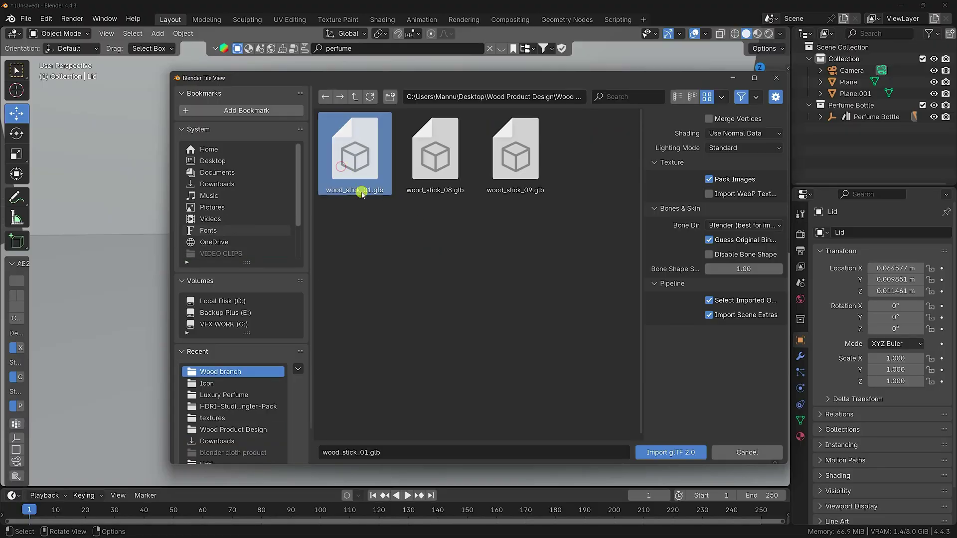
left_click(674, 450)
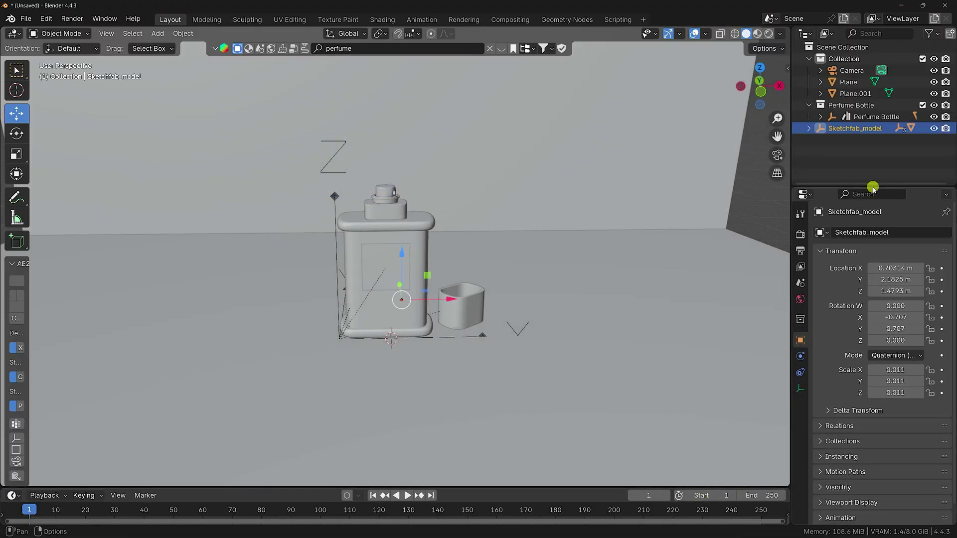
Move the wood branch in front of the bottle to about -6.18 m on Y and scale it up to 0.562
middle_click_drag(295, 337, 440, 365)
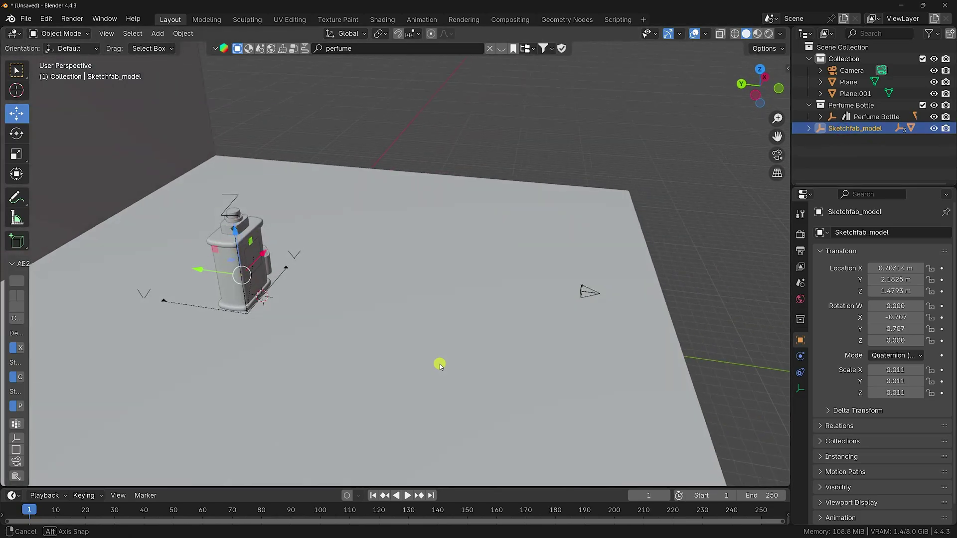
mouse_move(208, 271)
left_mouse_down()
mouse_move(269, 285)
mouse_move(338, 273)
left_mouse_up()
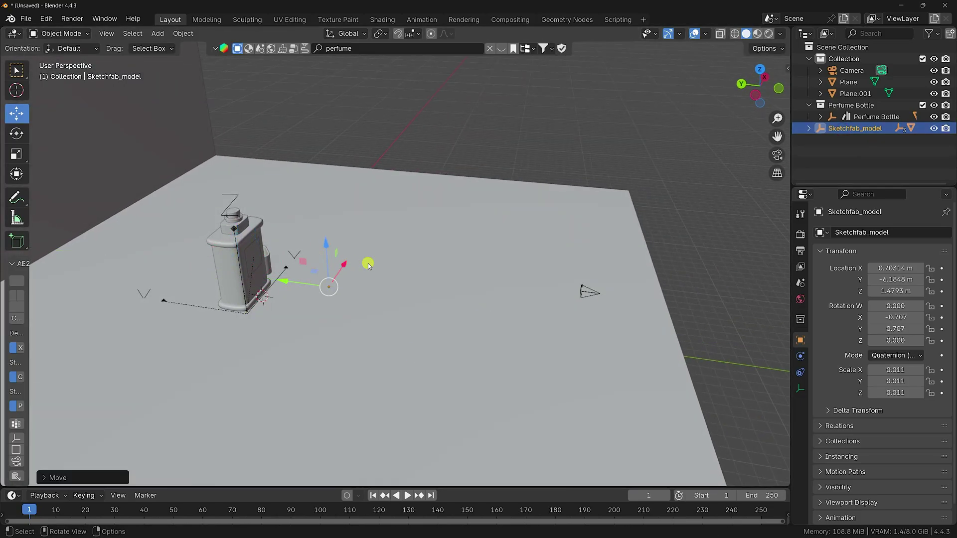
key("s")
left_click(549, 227)
key("s")
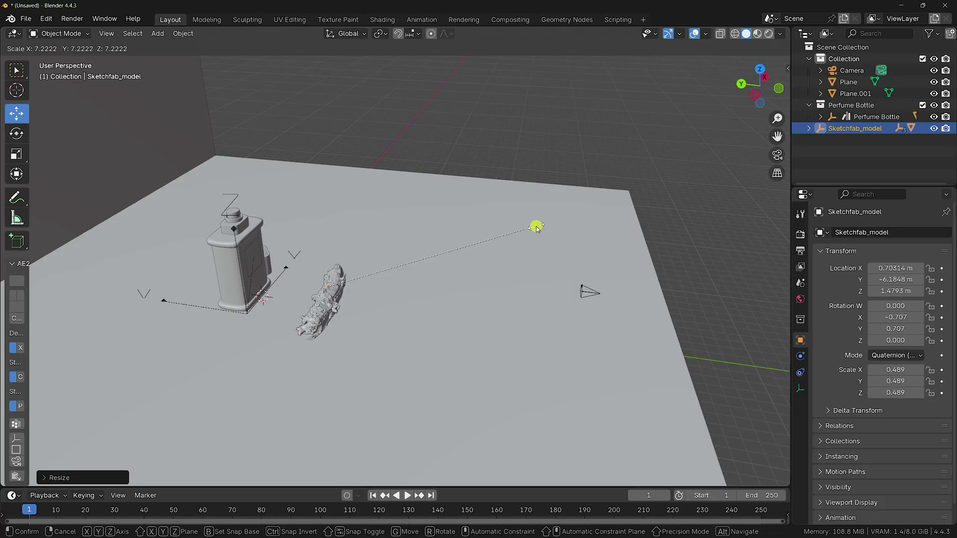
left_click(567, 221)
Switch the branch's rotation mode to XYZ Euler and set its Y rotation to 128°
mouse_move(567, 220)
middle_mouse_down()
mouse_move(391, 306)
mouse_move(384, 299)
middle_mouse_up()
scroll(423, 284, "up", 4)
left_click(874, 355)
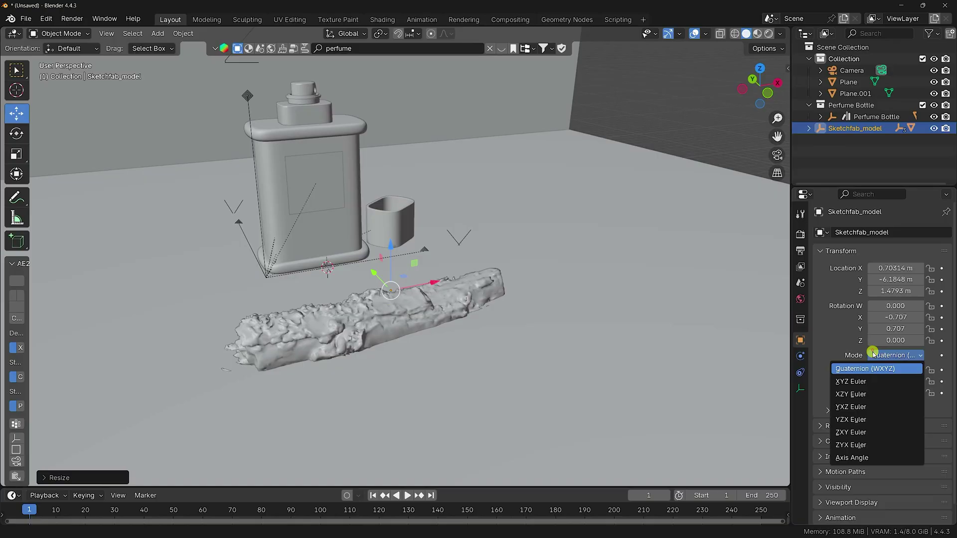
left_click(852, 382)
left_click_drag(891, 310, 660, 314)
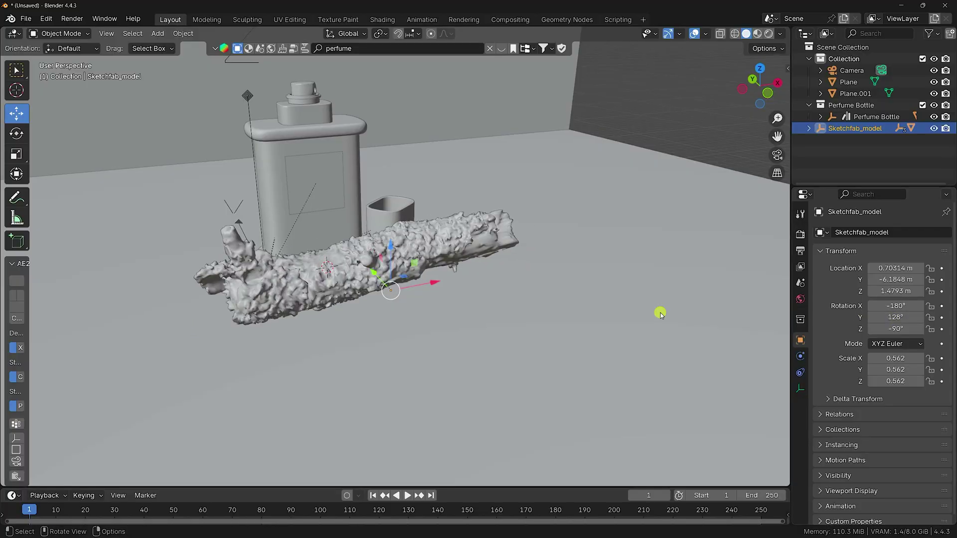
View the scene from the front and turn on the wireframe overlay
middle_click_drag(366, 302, 395, 327, "shift")
key("KP_7")
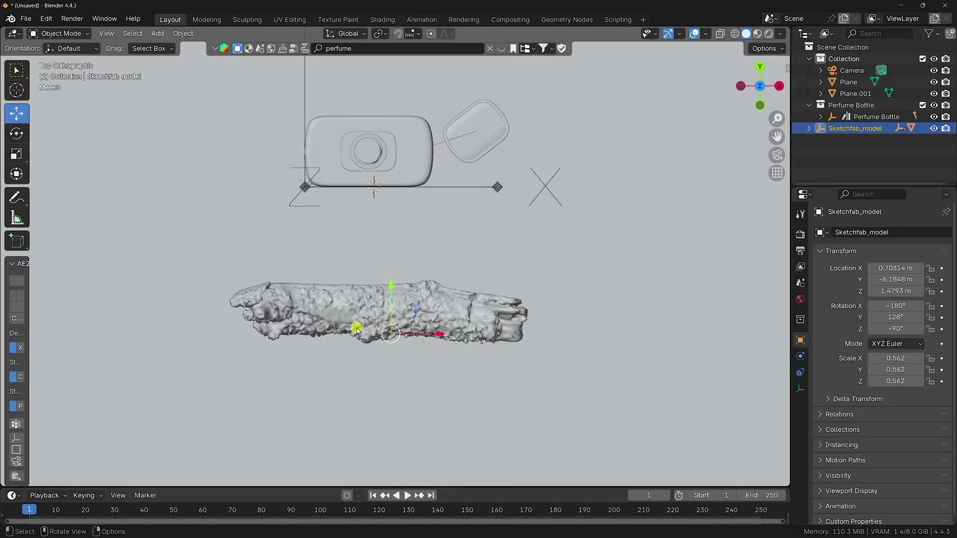
key("KP_1")
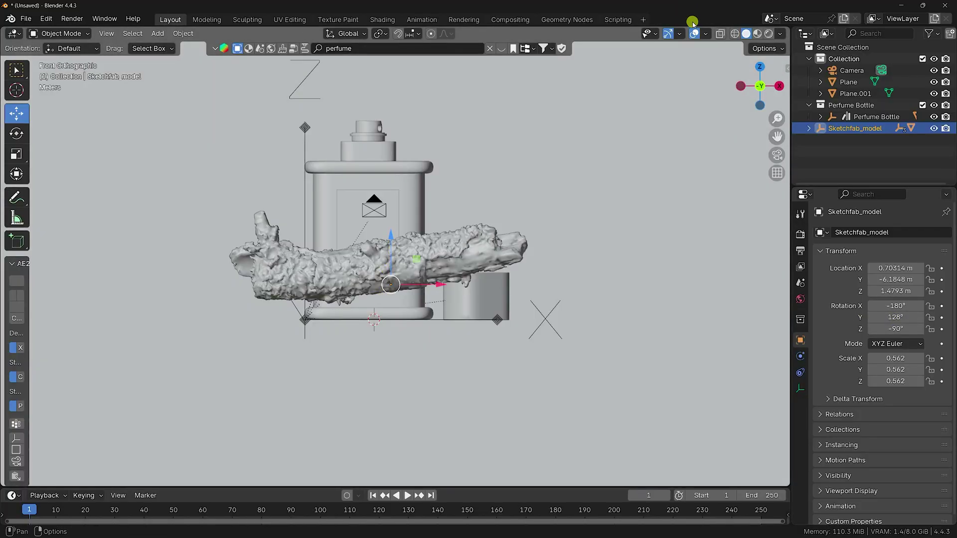
left_click(707, 34)
left_click(639, 230)
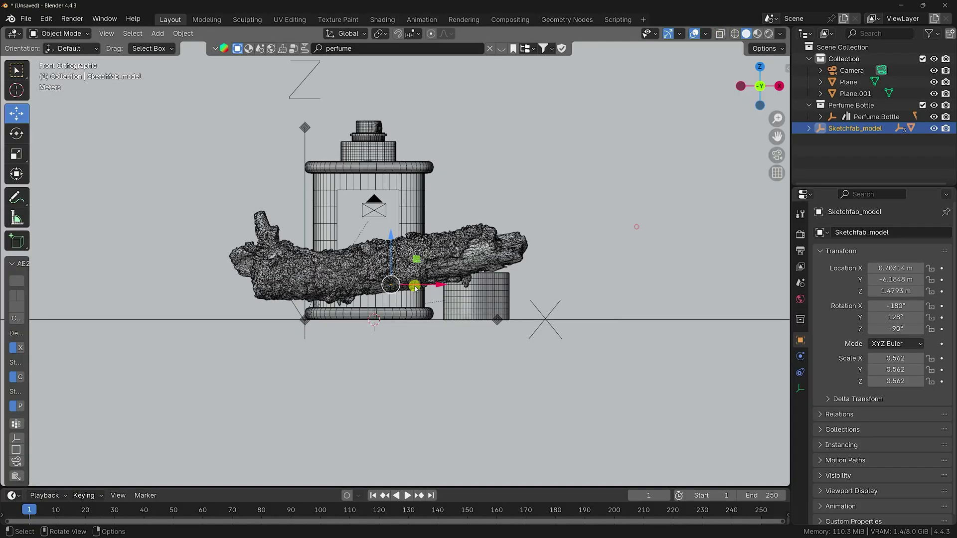
Lower the branch to about 0.5 m on Z and shift it to about -1.13 m on X
scroll(334, 260, "up", 4)
key("g")
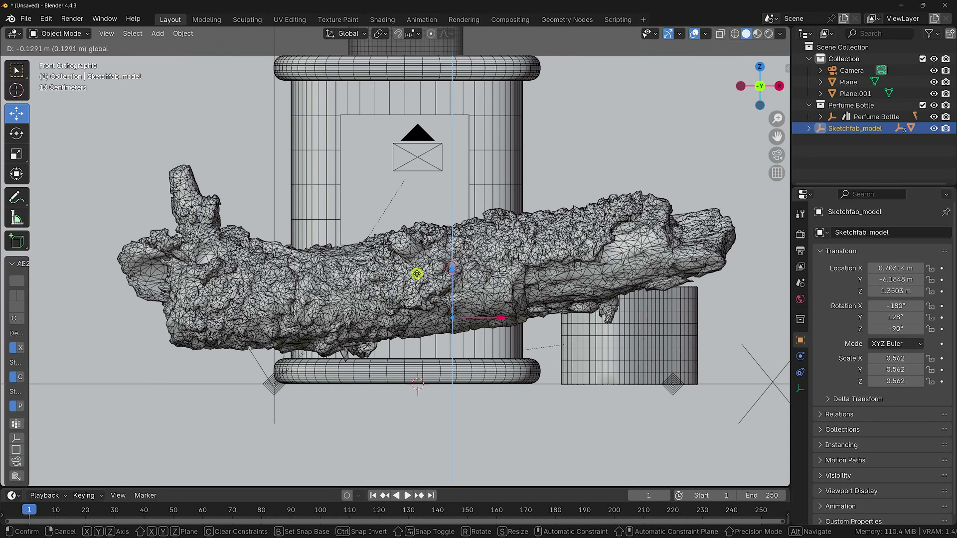
left_click(478, 334)
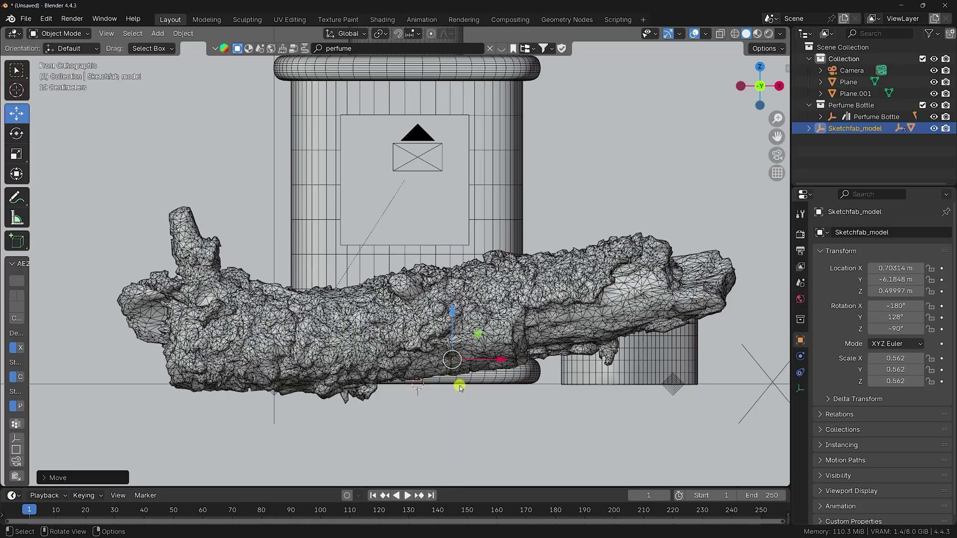
left_click_drag(495, 363, 404, 361)
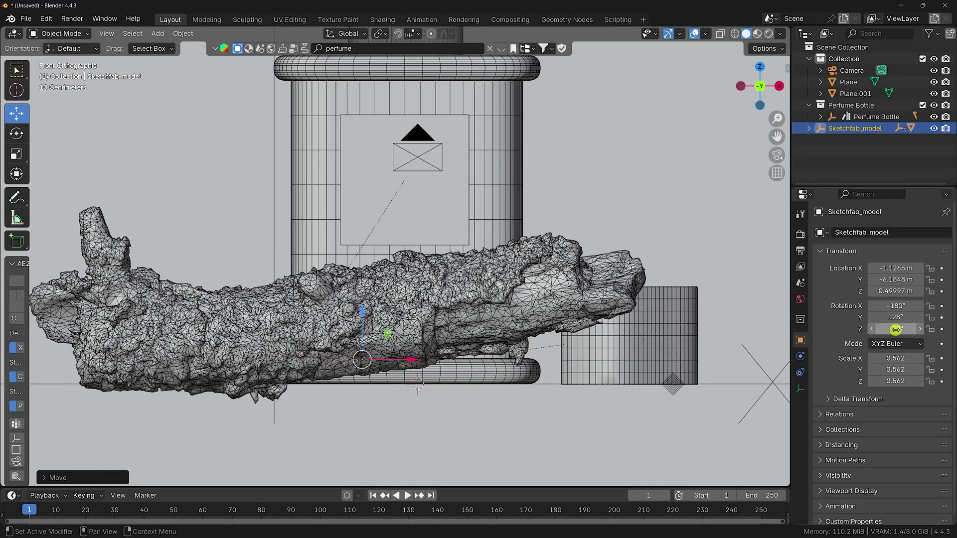
Set the branch's X rotation to -170° and lower it to about 0.196 m on Z
left_click_drag(896, 305, 137, 306)
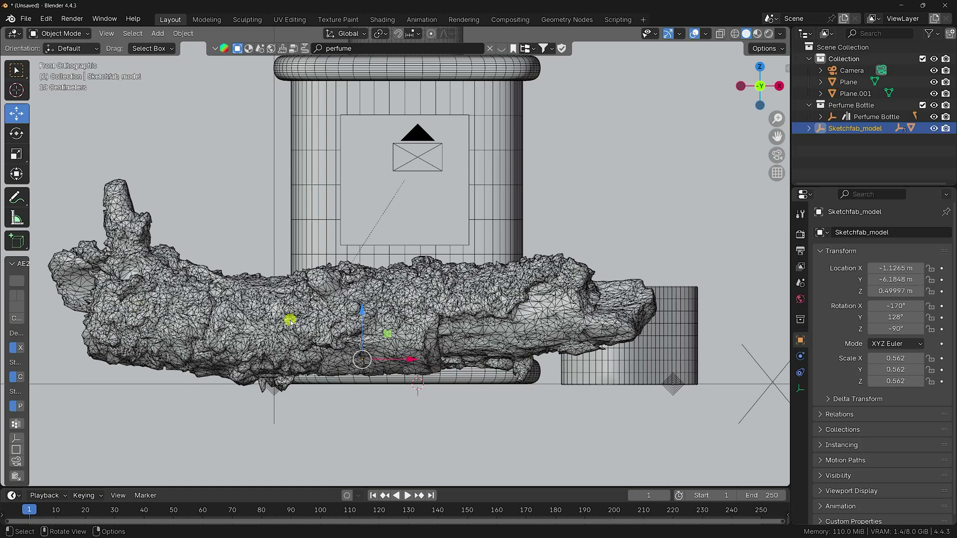
left_click_drag(366, 310, 361, 312)
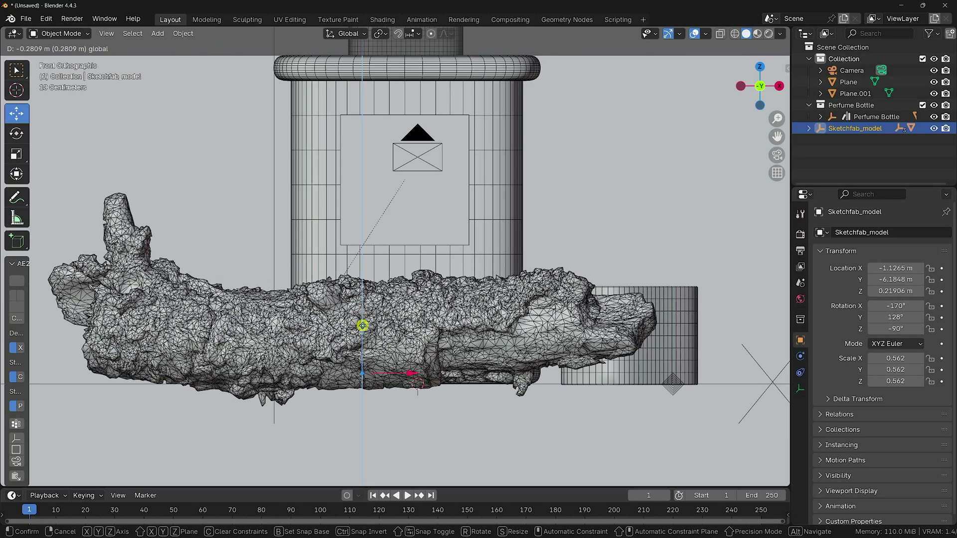
left_click(267, 336)
Move the branch closer to the bottle, to about -3.15 m on Y, and look through the camera
scroll(310, 310, "up", 10)
middle_click_drag(310, 310, 373, 360)
scroll(358, 330, "down", 10)
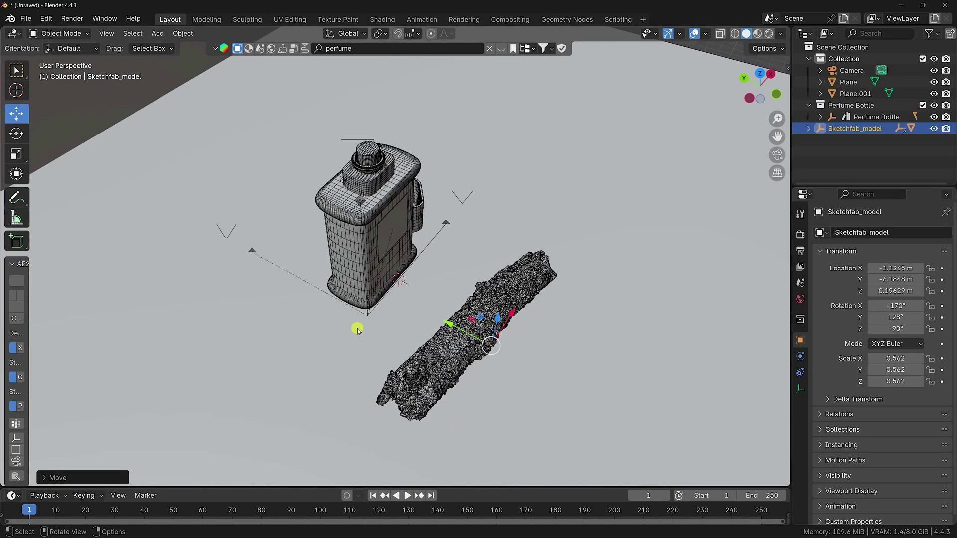
mouse_move(451, 334)
left_mouse_down()
mouse_move(391, 306)
mouse_move(393, 314)
left_mouse_up()
key("KP_0")
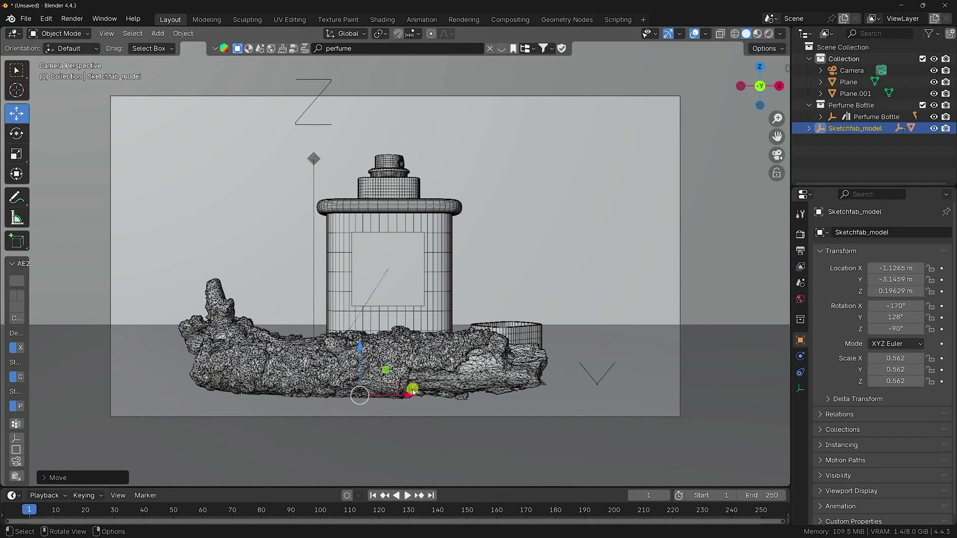
Shift the branch to about -2.49 m on X and scale it down to 0.448
left_click_drag(413, 392, 366, 392)
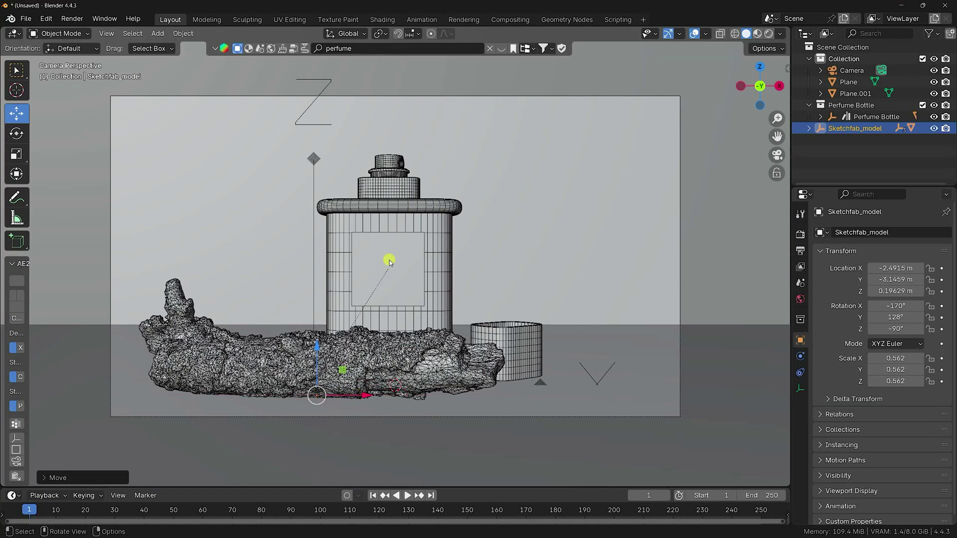
key("s")
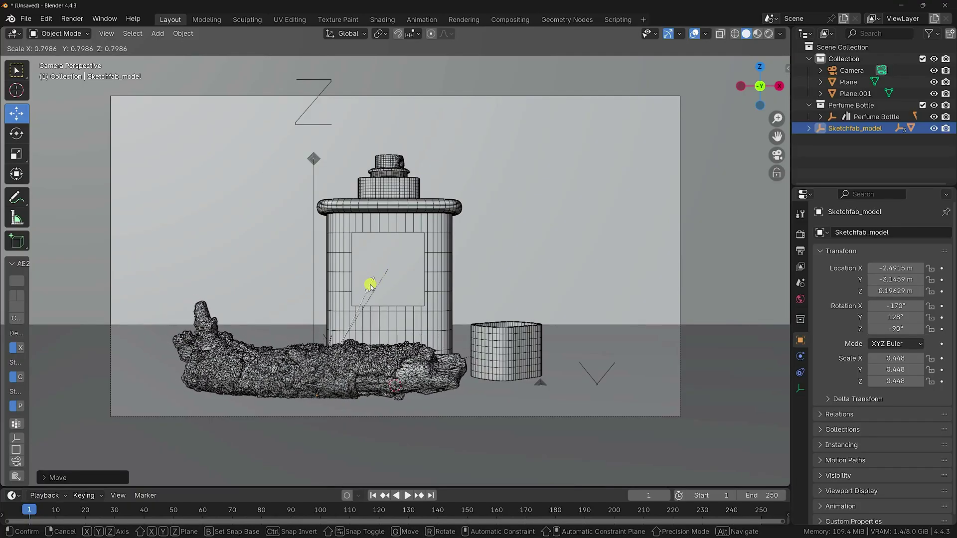
left_click(370, 286)
left_click(98, 109)
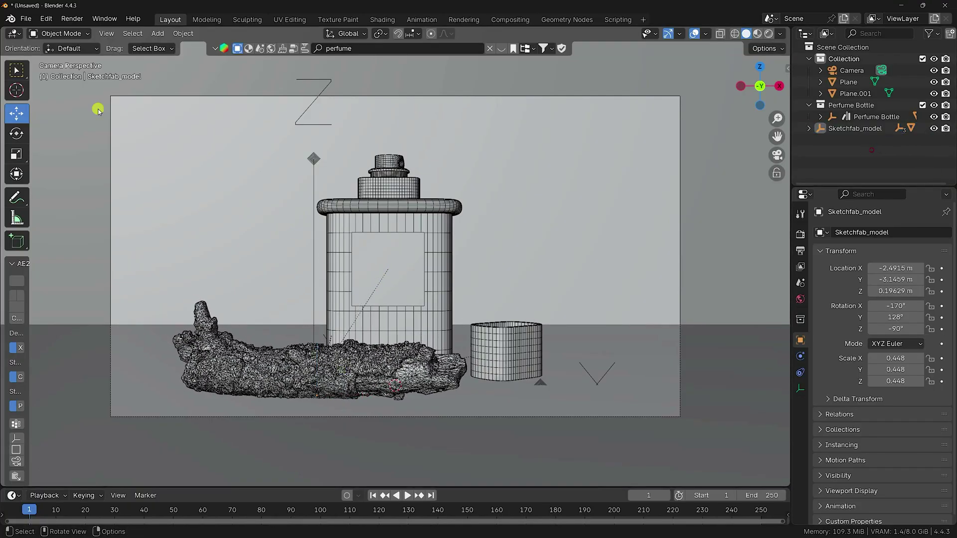
Import the glTF model wood_stick_08.glb from the wood branch folder
left_click(26, 18)
mouse_move(70, 196)
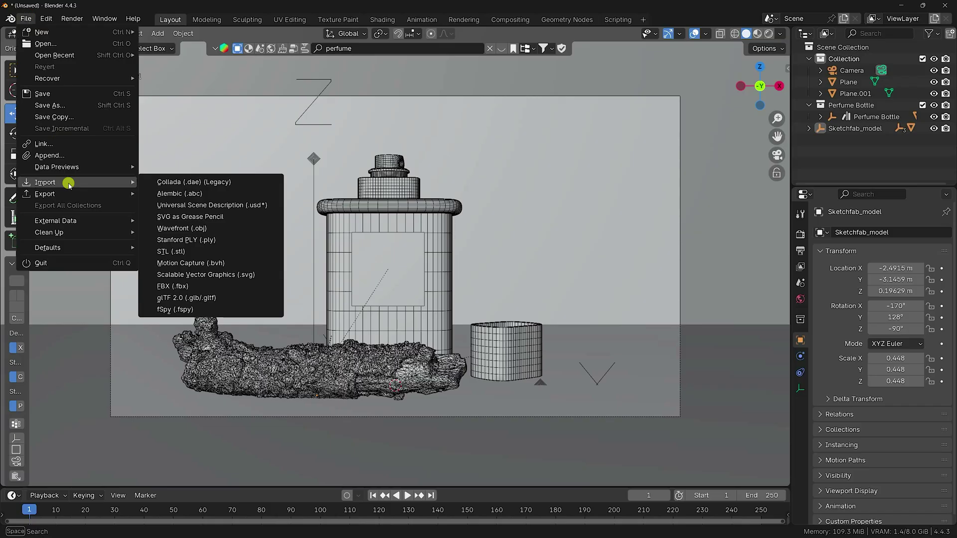
left_click(197, 297)
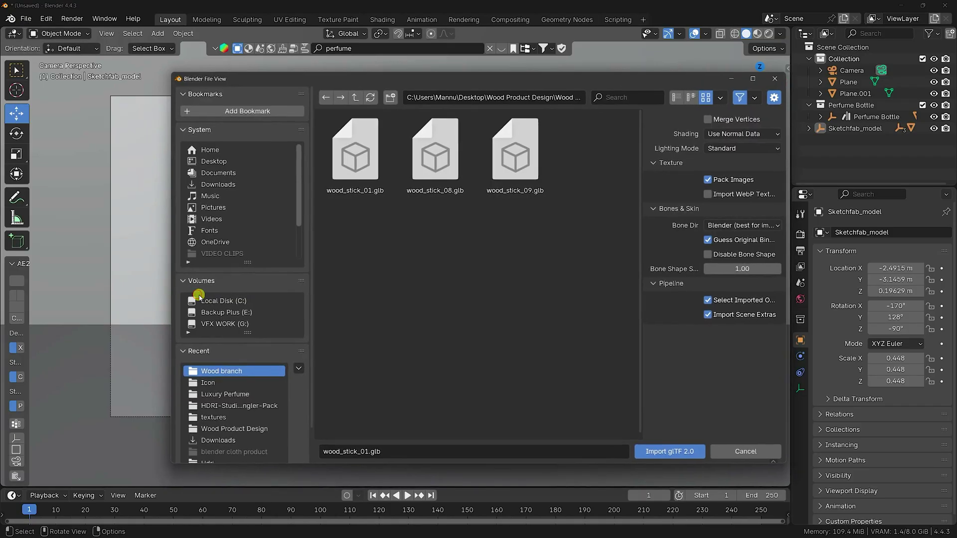
double_click(436, 154)
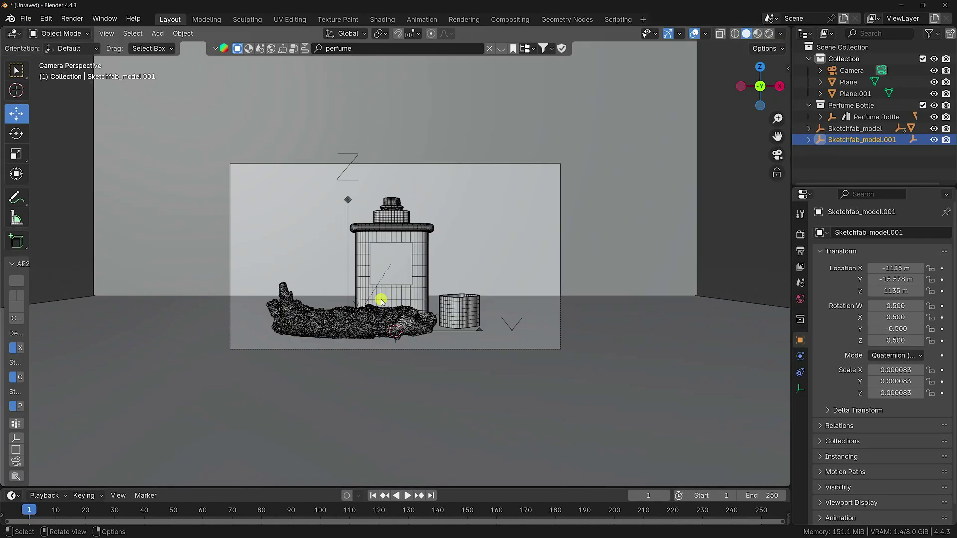
Switch the new branch's rotation mode to XYZ Euler and reset its X, Y and Z location to 0 m
middle_click_drag(381, 301, 395, 344)
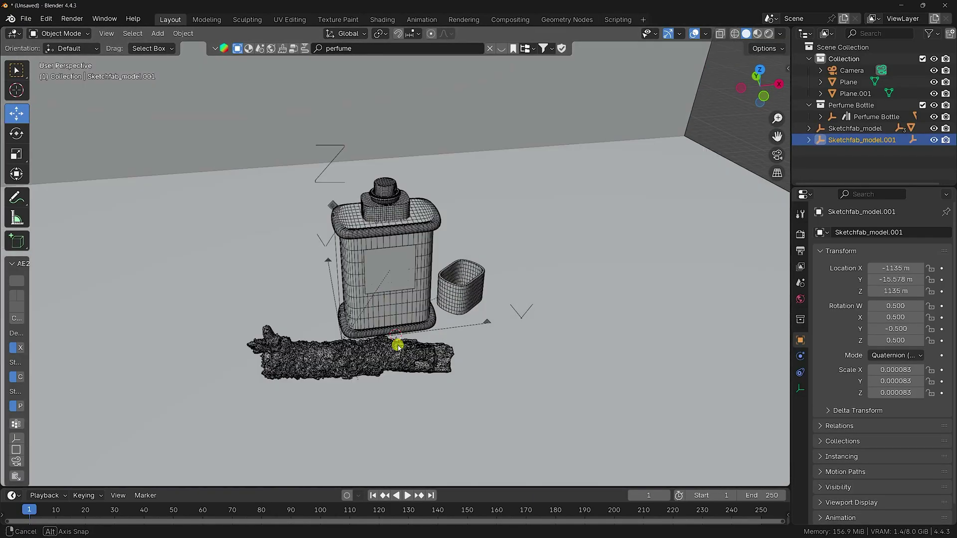
key("s")
right_click(590, 228)
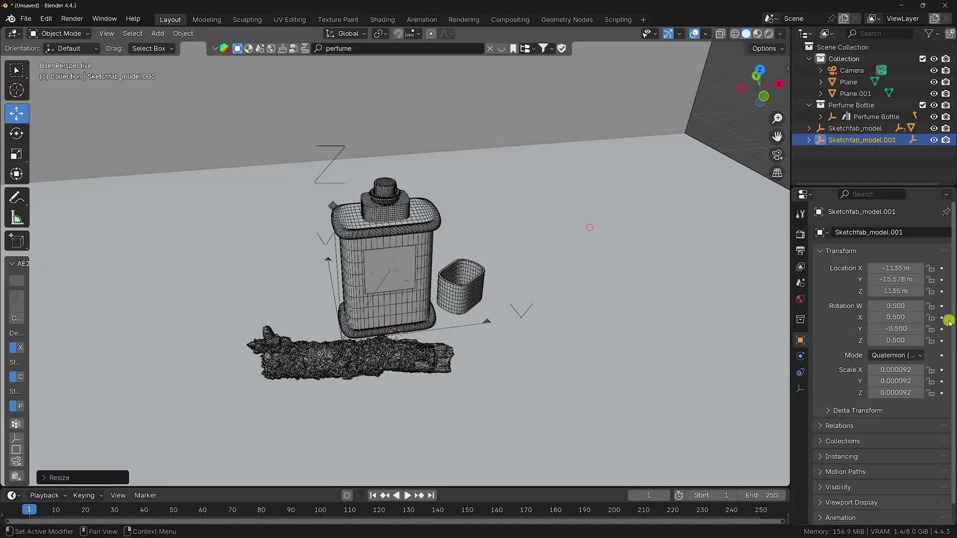
left_click(882, 355)
left_click(879, 362)
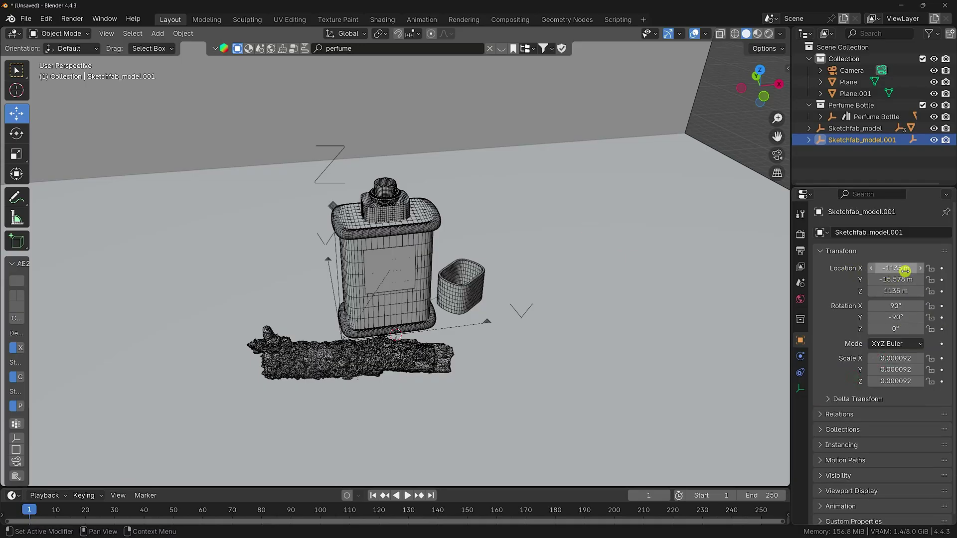
key("Return")
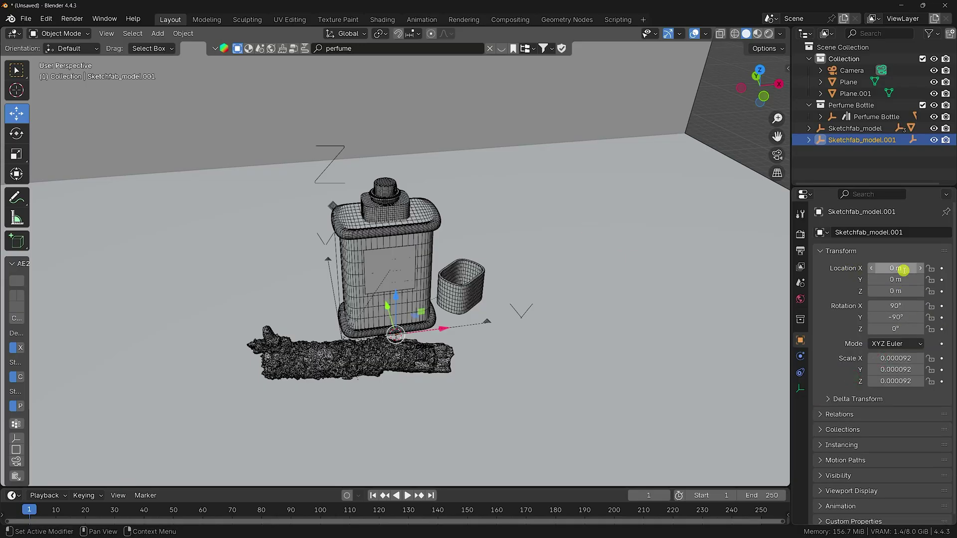
Scale the new branch up to about 0.005 on all axes
key("s")
left_click(490, 304)
key("s")
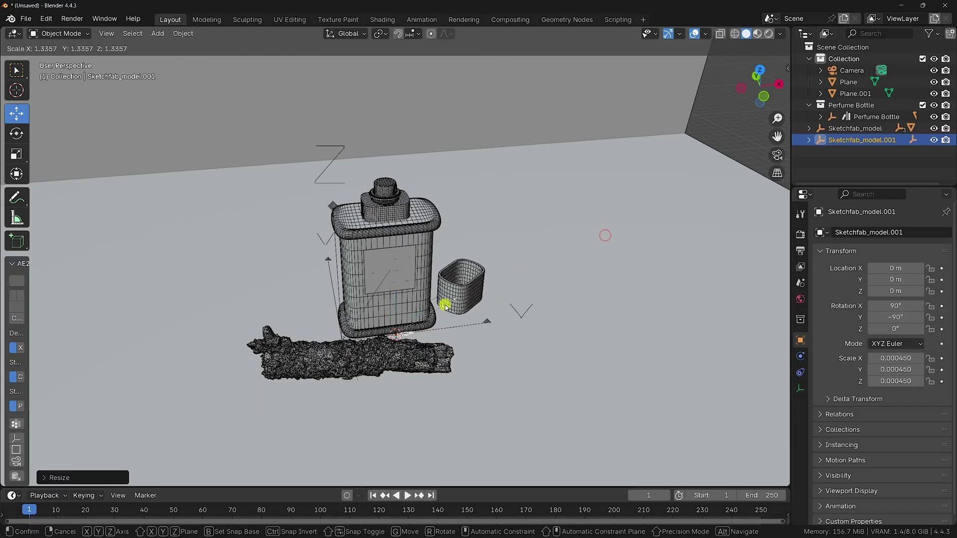
left_click(629, 241)
key("s")
left_click(591, 266)
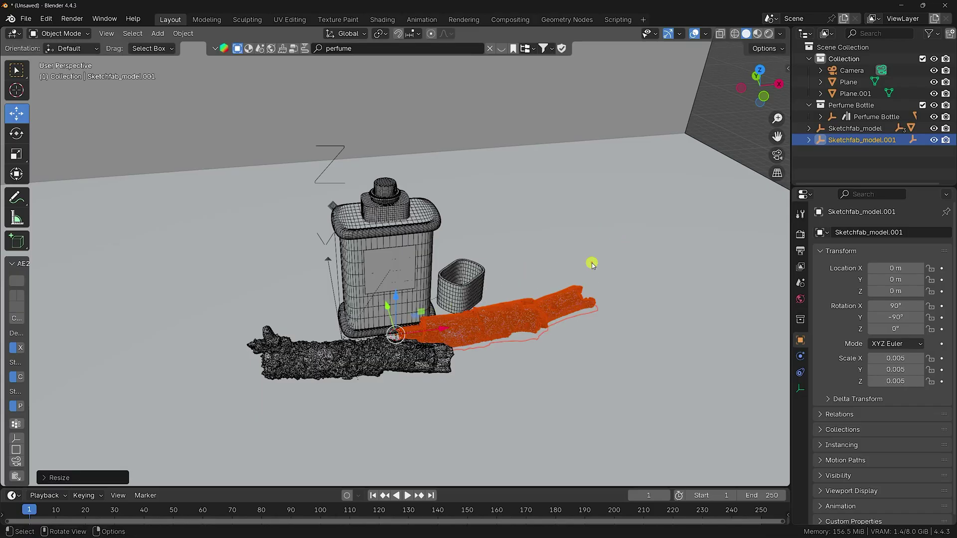
Raise the new branch to about 2.55 m on Z, shift it to about -7.77 m on X, and view it from the top
left_click_drag(395, 290, 397, 249)
middle_click_drag(396, 249, 533, 277)
middle_click_drag(417, 312, 398, 282)
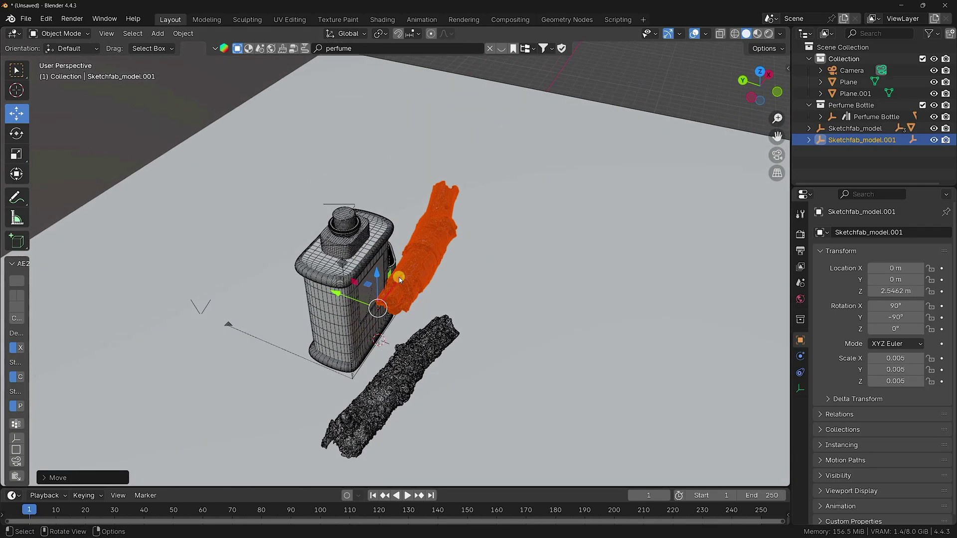
left_click_drag(397, 282, 365, 458)
middle_click_drag(364, 458, 455, 361)
key("KP_7")
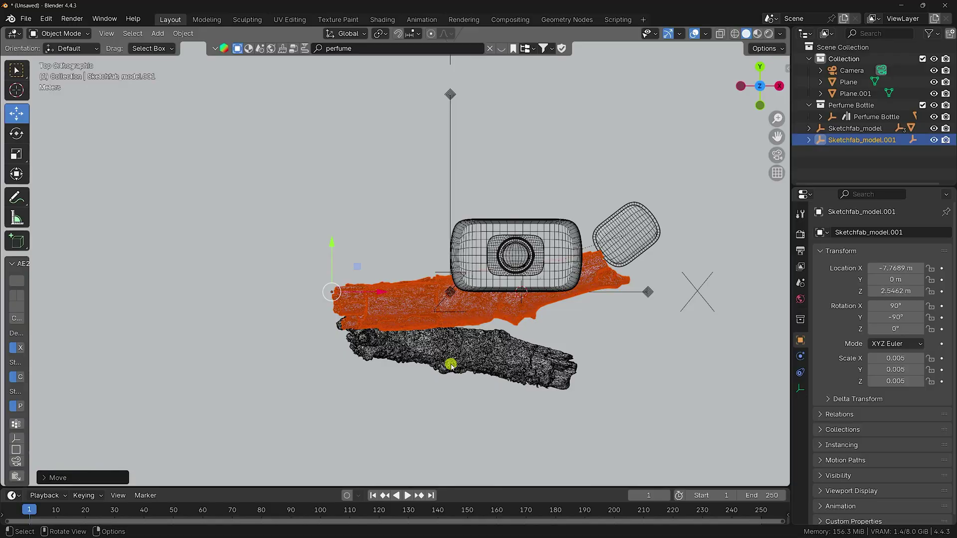
Move the new branch to about 5.05 m on Y and -0.03 m on X, and set its Z rotation to -121°
left_click_drag(333, 249, 333, 126)
left_click_drag(887, 324, 841, 326)
left_click_drag(364, 168, 553, 168)
left_click_drag(890, 330, 142, 337)
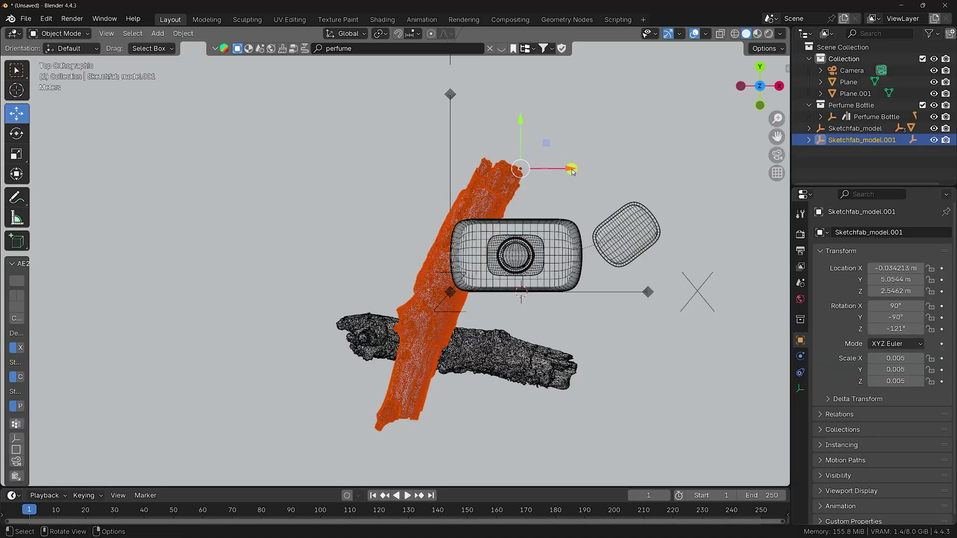
Shift the second branch to about -1.96 m on X and scale it down to 0.004
left_click_drag(572, 170, 521, 169)
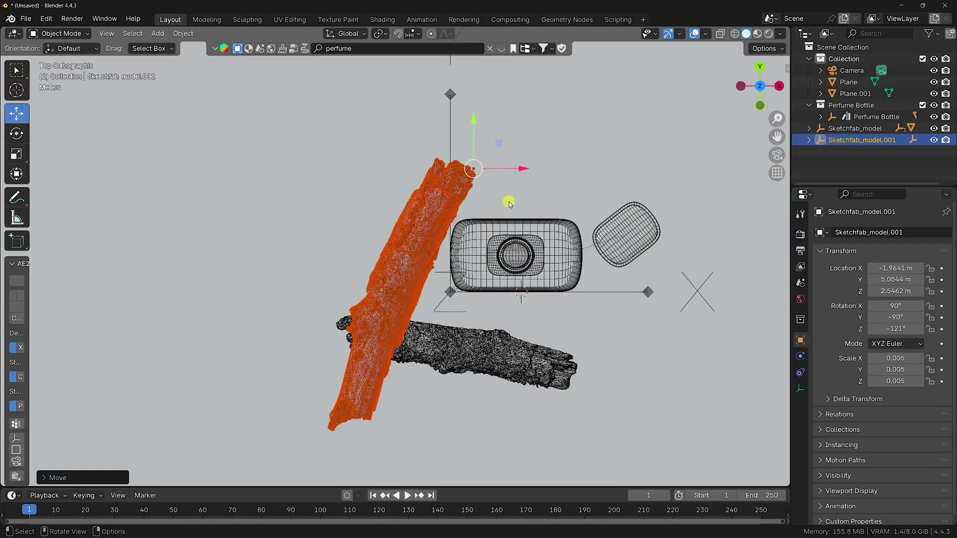
key("s")
left_click(502, 181)
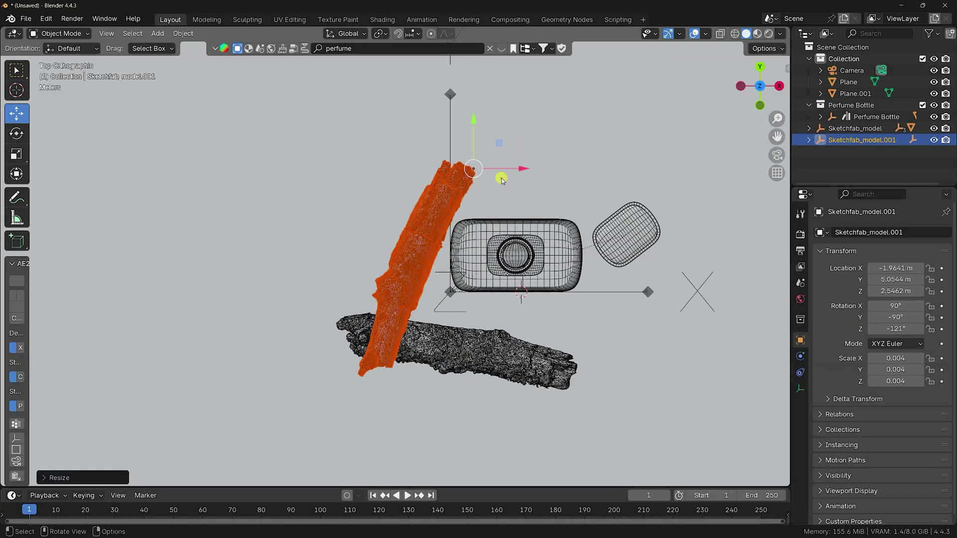
Tilt the second branch to a Y rotation of -105° and lower it to about 0.29 m on Z
middle_click_drag(475, 226, 490, 289)
left_click_drag(896, 312, 624, 261)
left_click_drag(427, 217, 429, 330)
left_click_drag(896, 318, 901, 318)
left_click_drag(428, 327, 468, 302)
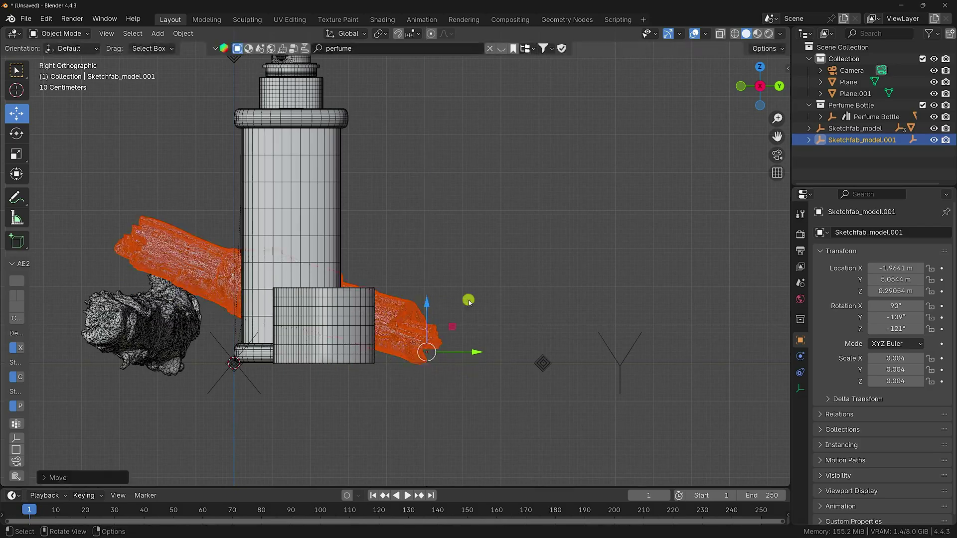
left_click_drag(909, 317, 896, 317)
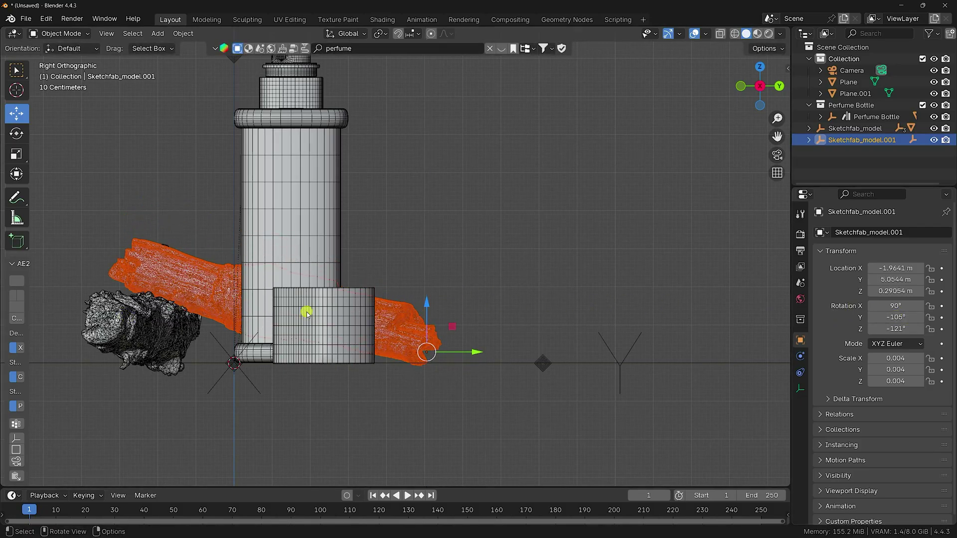
Look through the camera and raise the second branch to about 0.474 m on Z
middle_click_drag(307, 313, 413, 325)
key("KP_0")
key("Home")
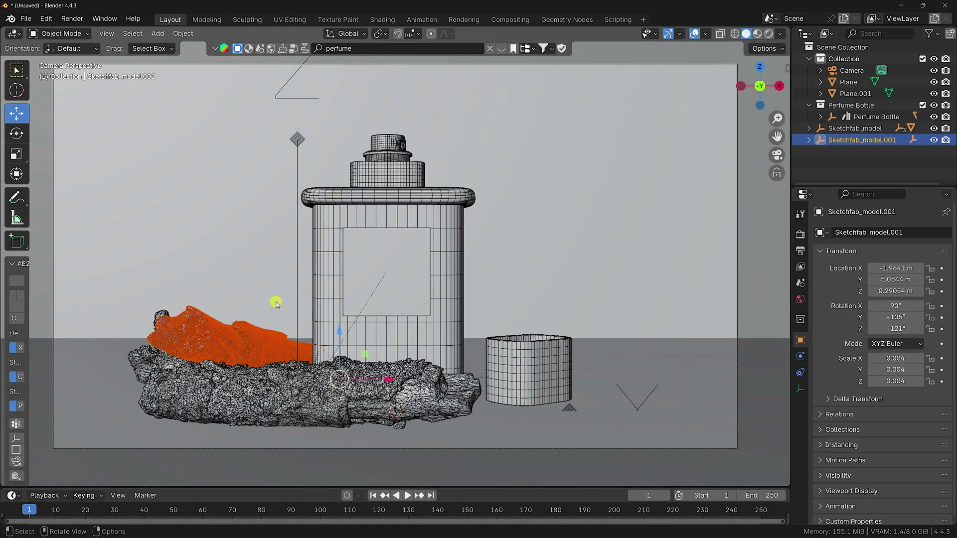
scroll(277, 304, "up", 2)
scroll(277, 306, "down", 2)
middle_click_drag(283, 316, 303, 310, "shift")
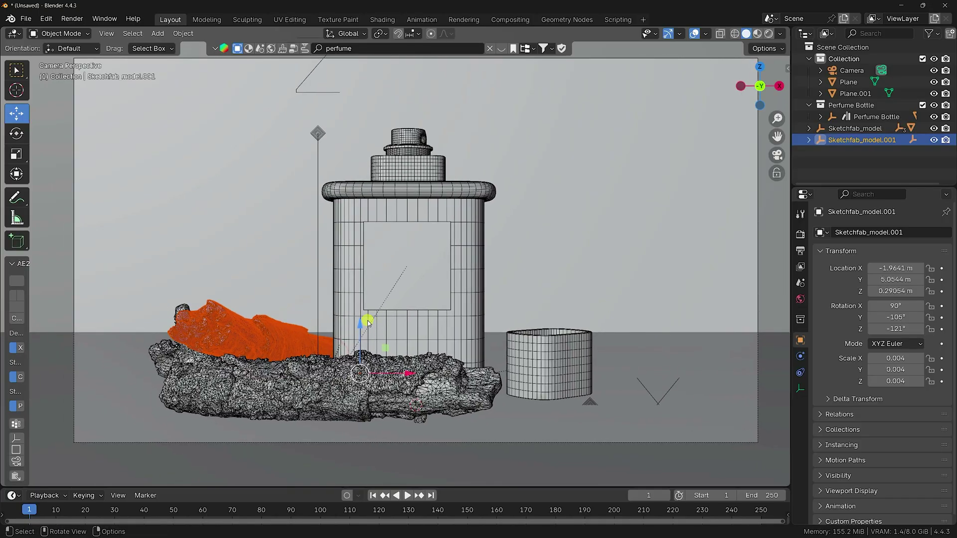
left_click_drag(368, 321, 361, 315)
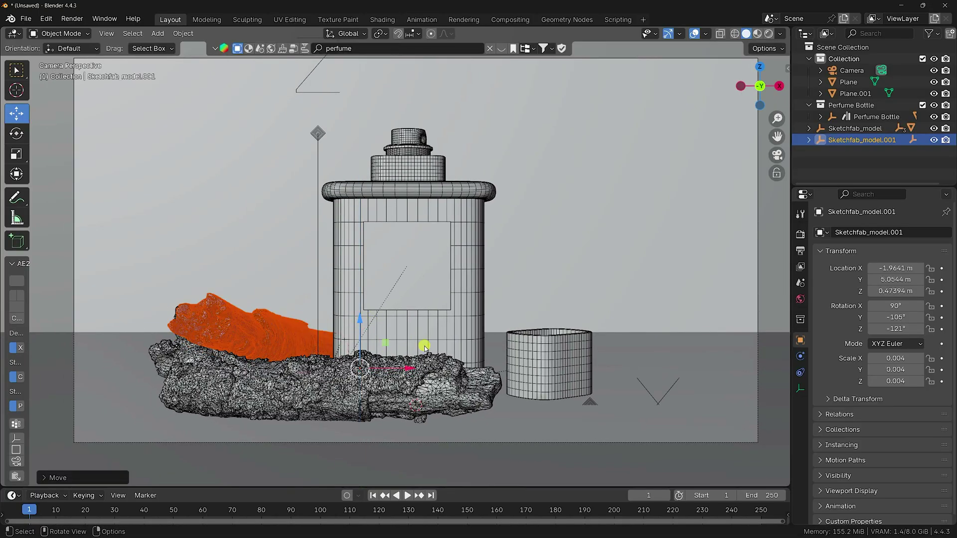
scroll(424, 348, "down", 2)
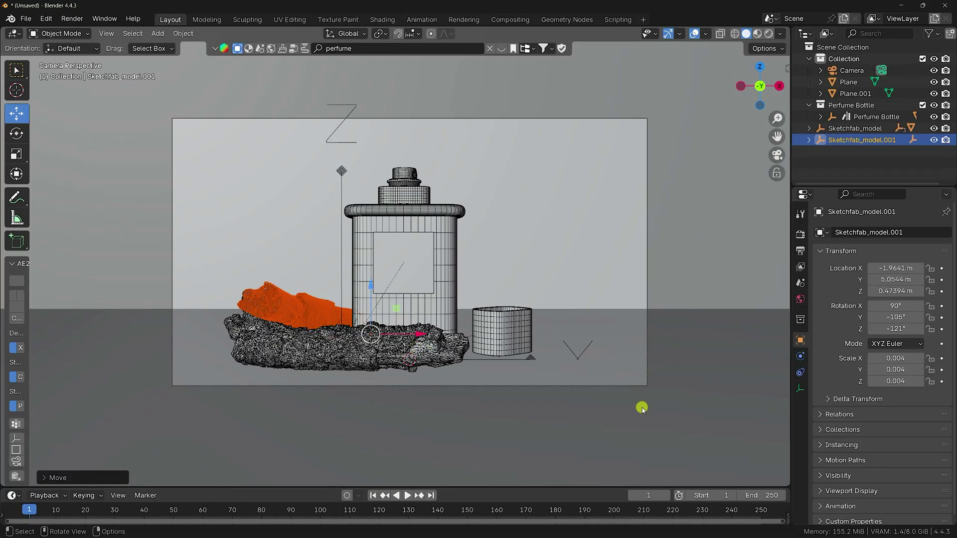
left_click(642, 409)
scroll(426, 338, "up", 2)
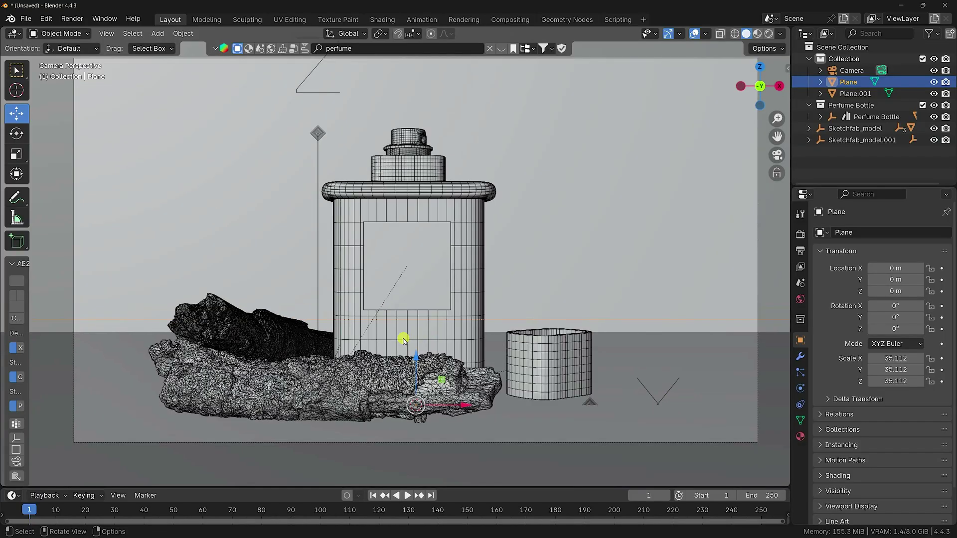
Import the glTF model wood_stick_09.glb as the third branch
left_click(25, 18)
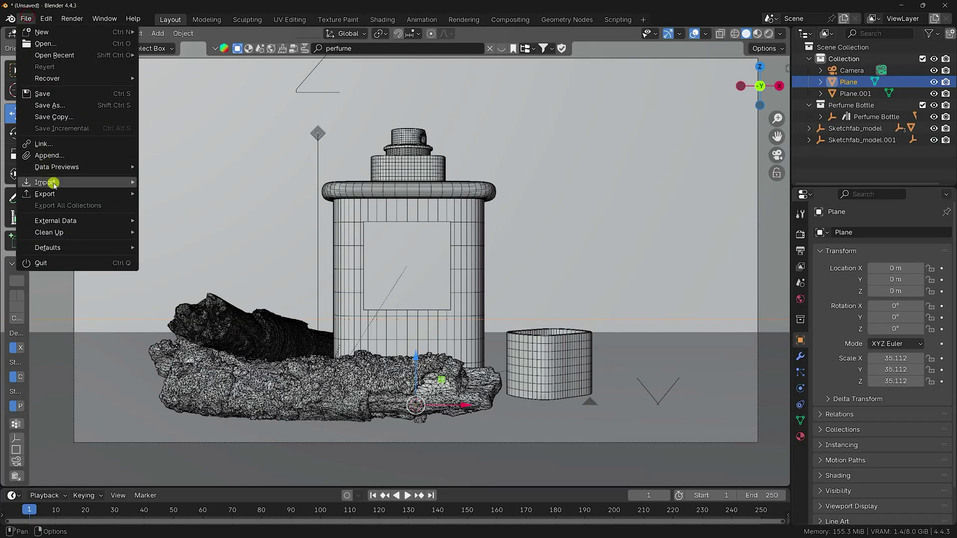
mouse_move(53, 182)
left_click(199, 299)
double_click(509, 150)
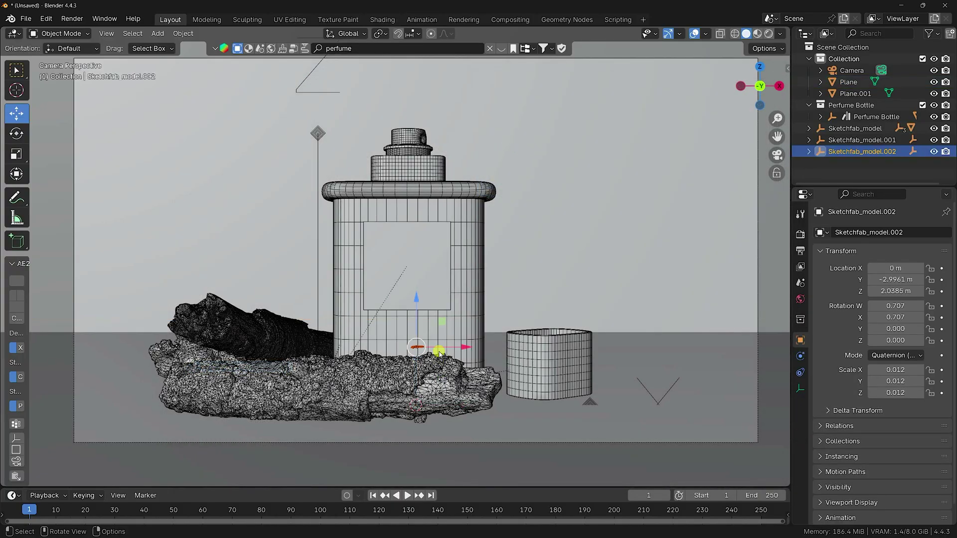
Scale the third branch up to 0.169 and save the file as Untitled.blend on the desktop
mouse_move(439, 352)
middle_mouse_down()
mouse_move(449, 378)
mouse_move(440, 353)
middle_mouse_up()
key("s")
left_click(583, 274)
key("s")
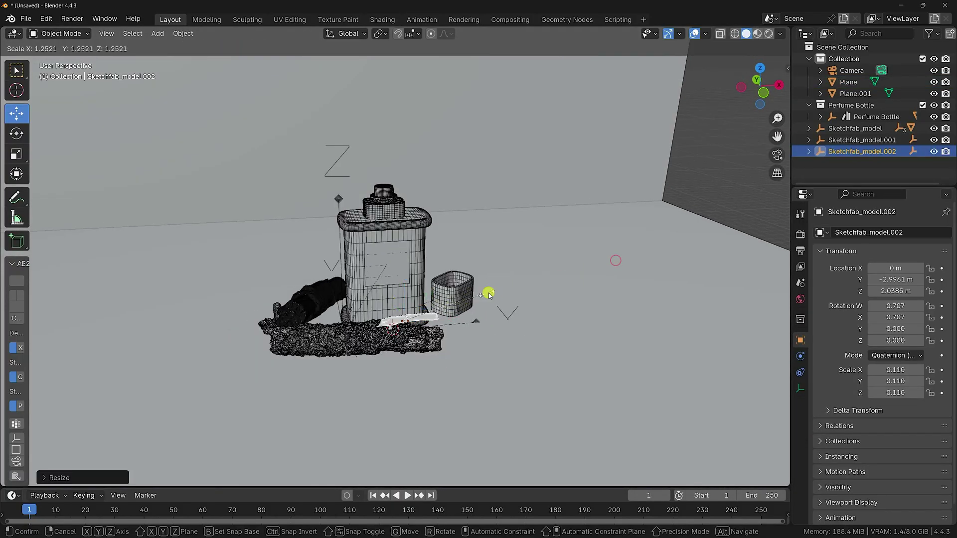
left_click(523, 280)
key("ctrl+s")
Place the third branch in front of the bottle cap, at about 4.18 m on X and 0.303 m on Z
middle_click_drag(458, 304, 356, 343)
scroll(446, 328, "up", 2)
left_click_drag(355, 344, 420, 348)
scroll(420, 348, "up", 3)
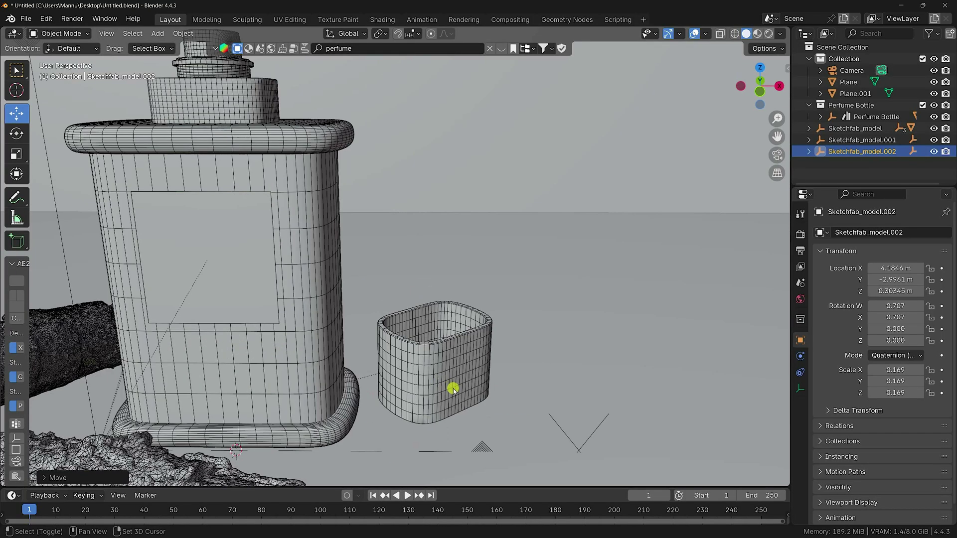
middle_click_drag(453, 387, 407, 294)
scroll(407, 294, "up", 3)
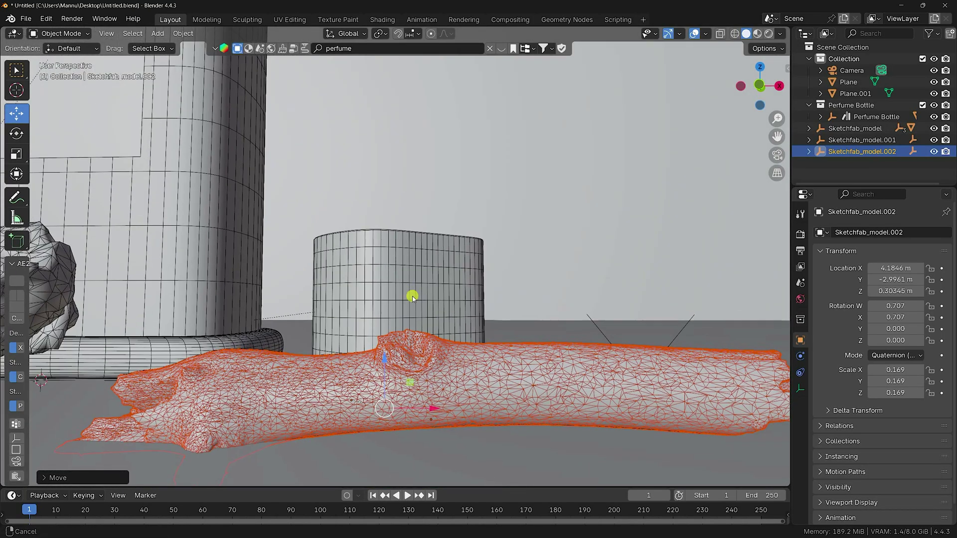
Switch the third branch to XYZ Euler rotation, set its X rotation to 273°, and look through the camera
left_click(897, 356)
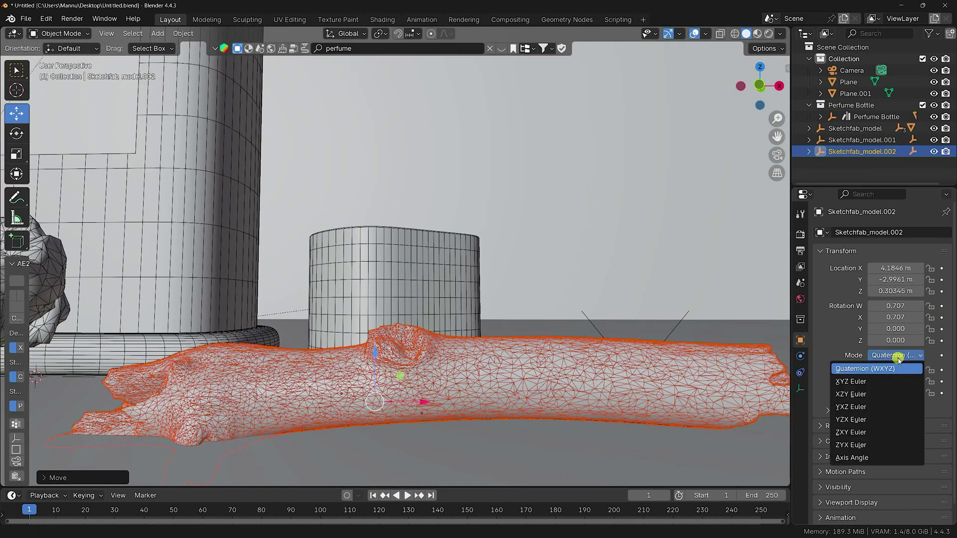
left_click(858, 383)
left_click_drag(885, 306, 195, 309)
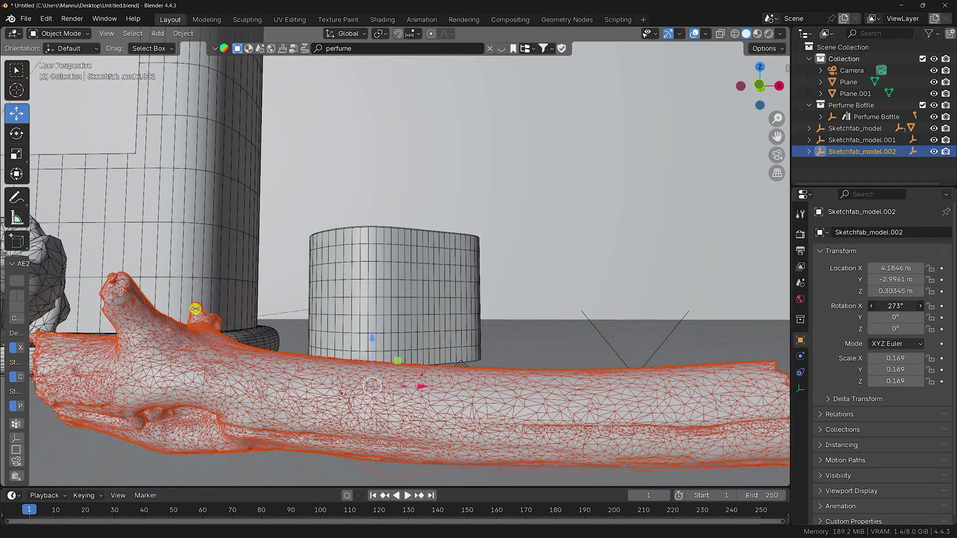
key("KP_0")
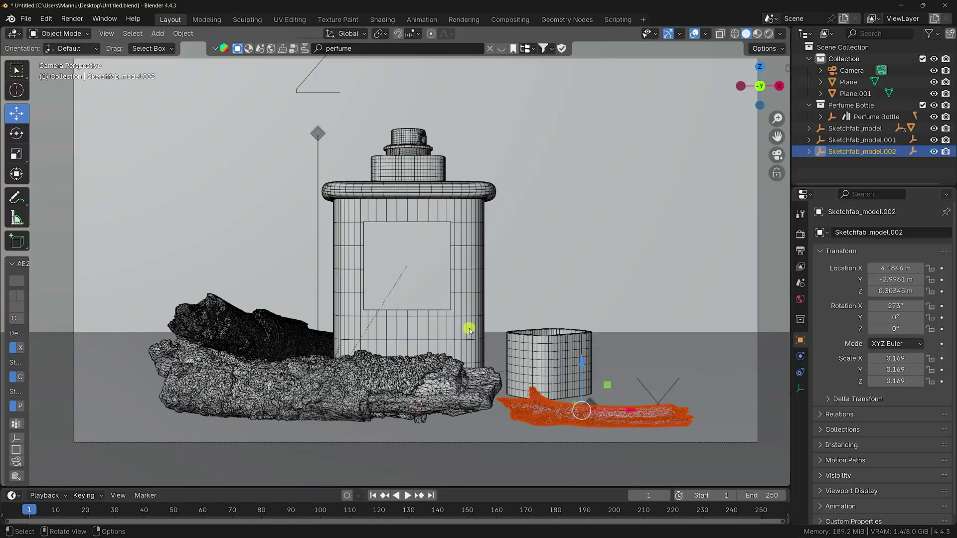
Set the third branch's Z rotation to 25° and shift it to about 3.65 m on X
mouse_move(633, 410)
left_mouse_down()
mouse_move(605, 402)
mouse_move(634, 412)
left_mouse_up()
left_click_drag(893, 327, 748, 386)
left_click_drag(646, 412, 601, 410)
scroll(389, 270, "down", 1)
middle_click_drag(389, 270, 400, 288, "ctrl")
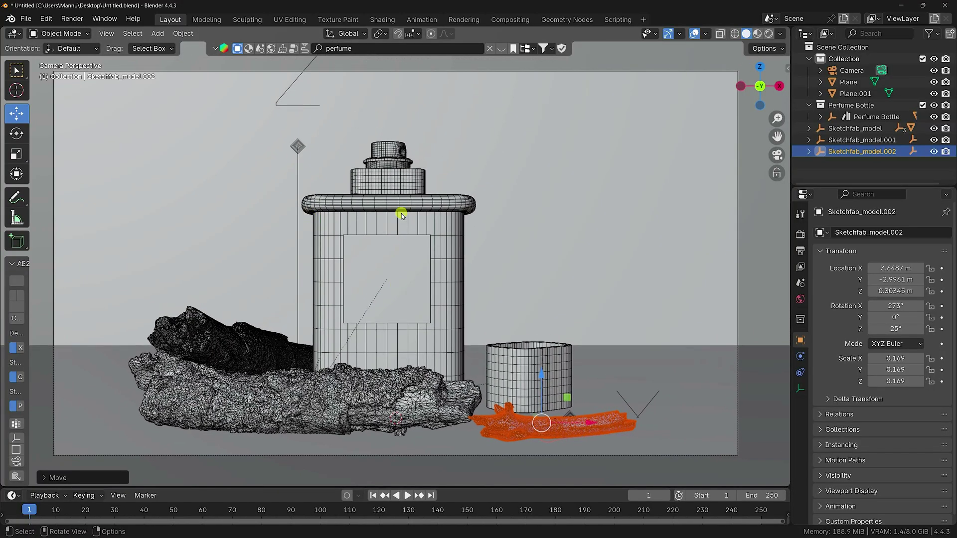
Deselect the third branch and add a new collection to the Scene Collection
left_click(828, 173)
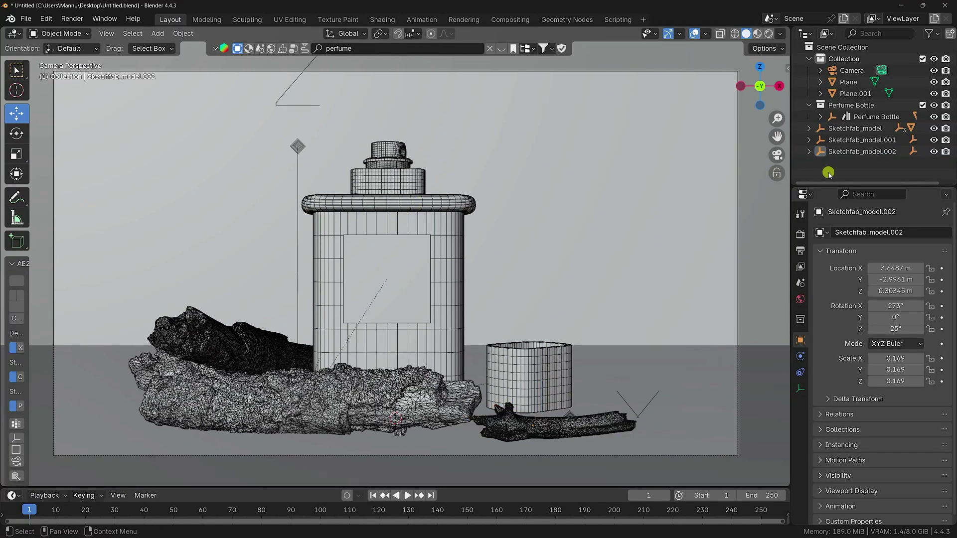
right_click(829, 173)
left_click(829, 171)
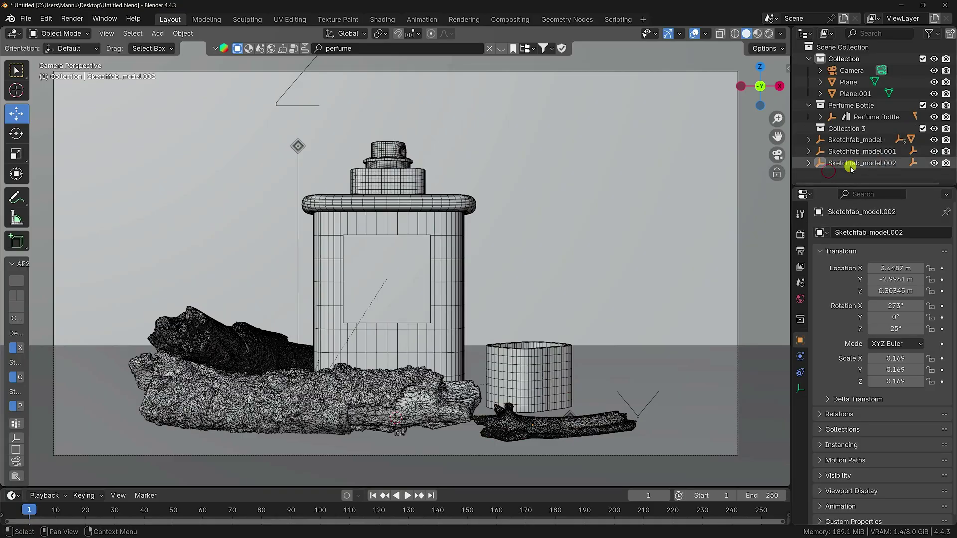
Add a Landscape mesh to Collection 3 and apply the mounds preset
left_click(842, 129)
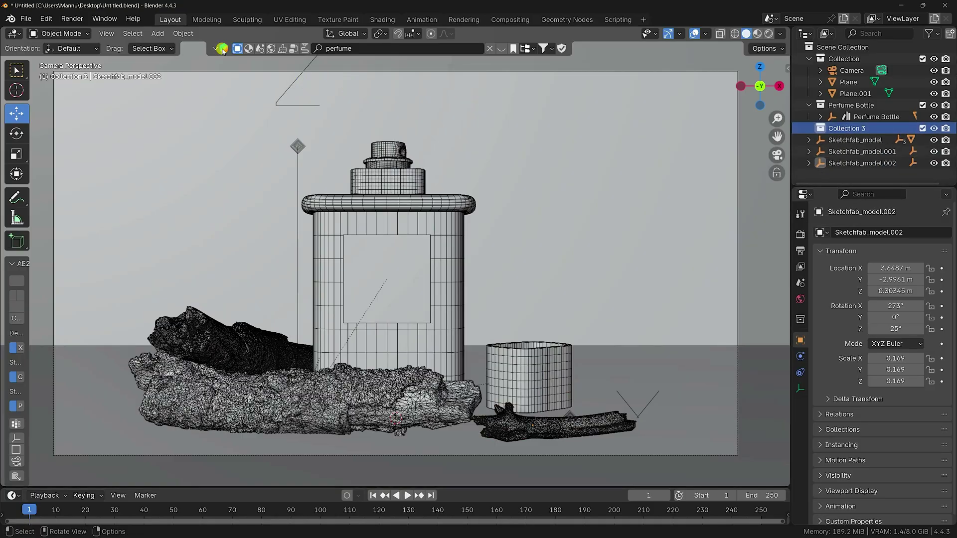
left_click(157, 33)
mouse_move(168, 45)
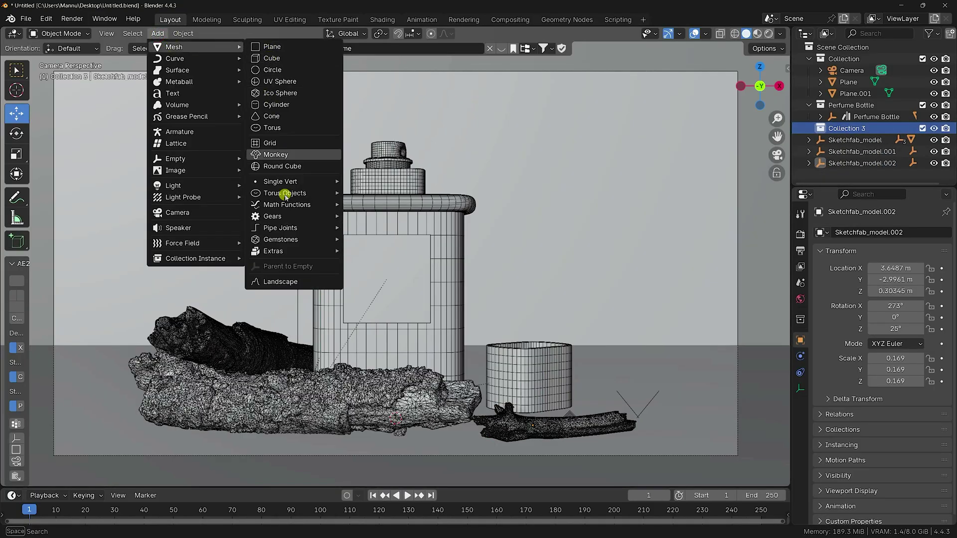
left_click(292, 283)
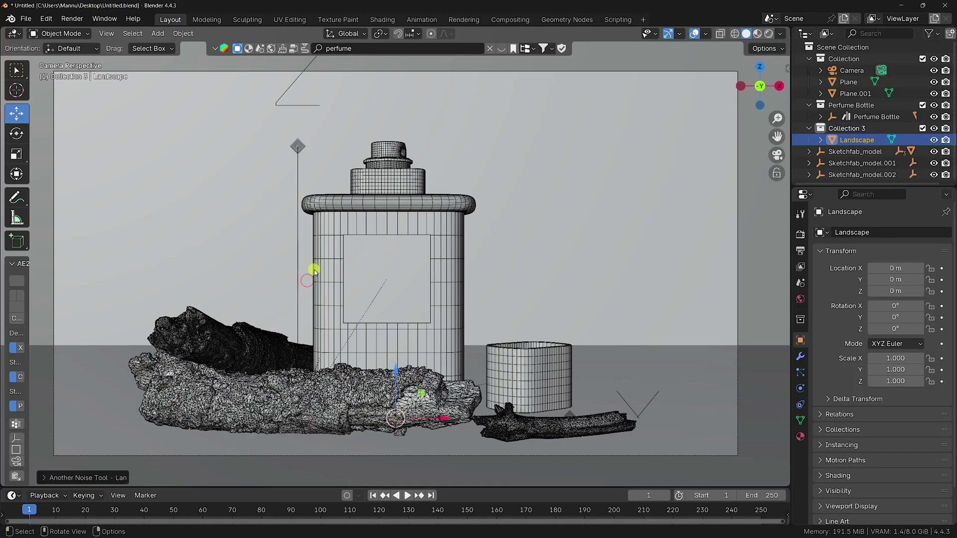
left_click(79, 477)
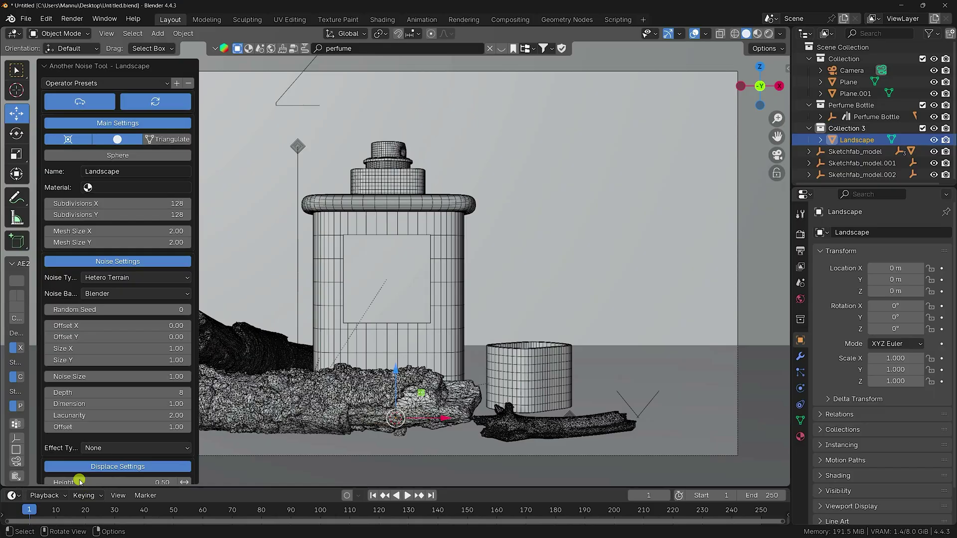
left_click(93, 83)
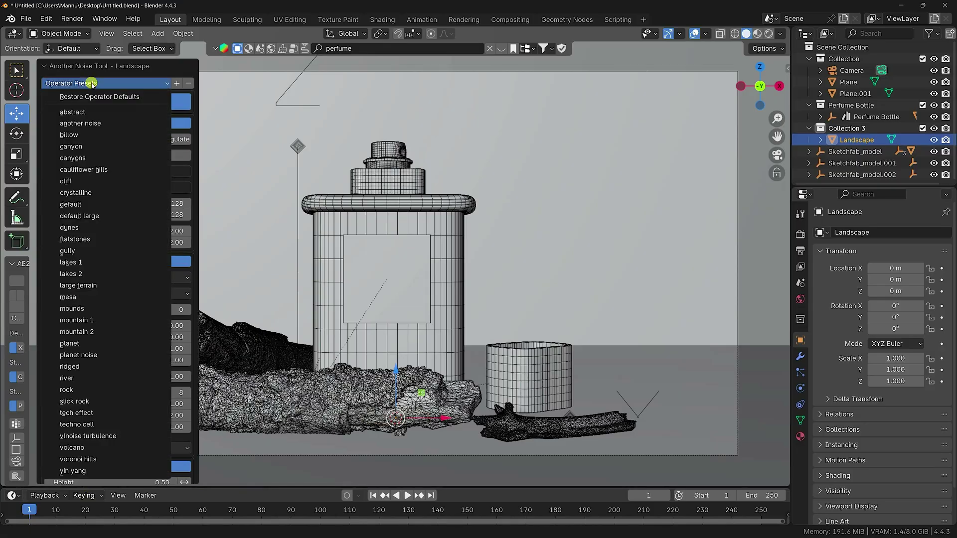
left_click(80, 310)
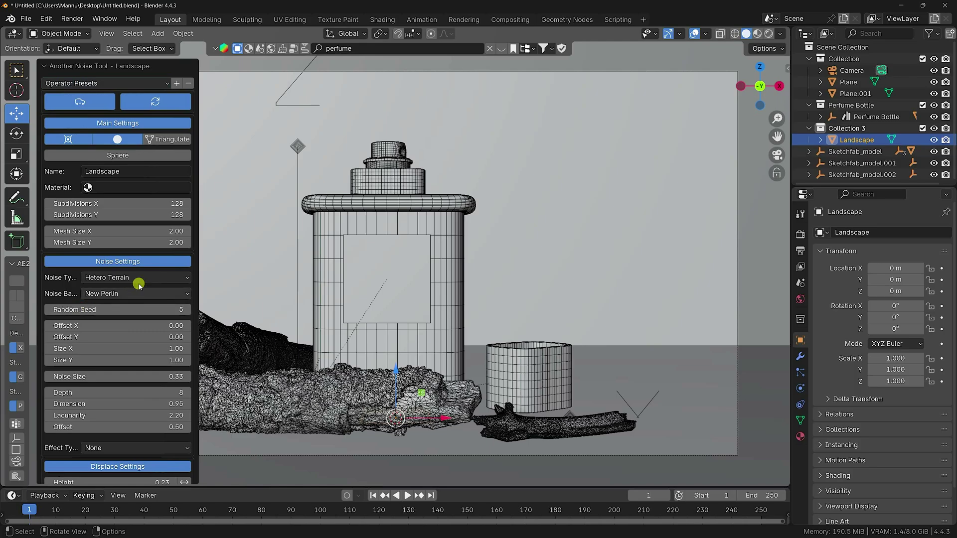
Set the landscape's X and Y subdivisions to 512
left_click(102, 203)
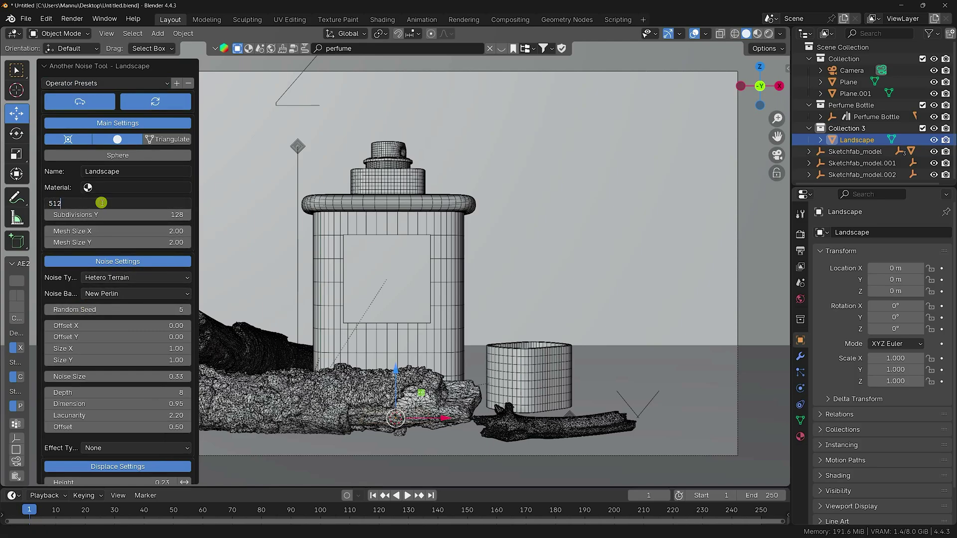
key("Tab")
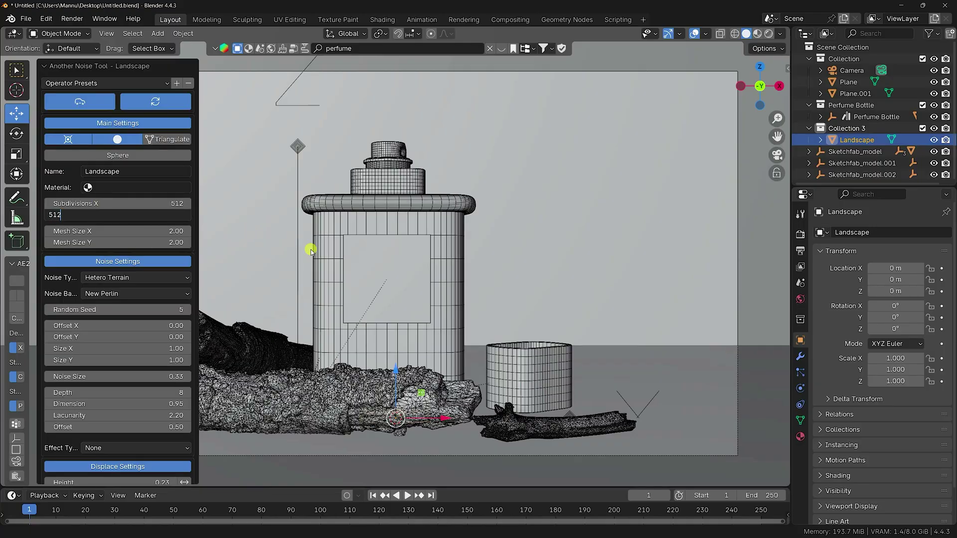
key("Return")
Move the Landscape object from Collection 3 into the first collection
scroll(387, 288, "down", 3)
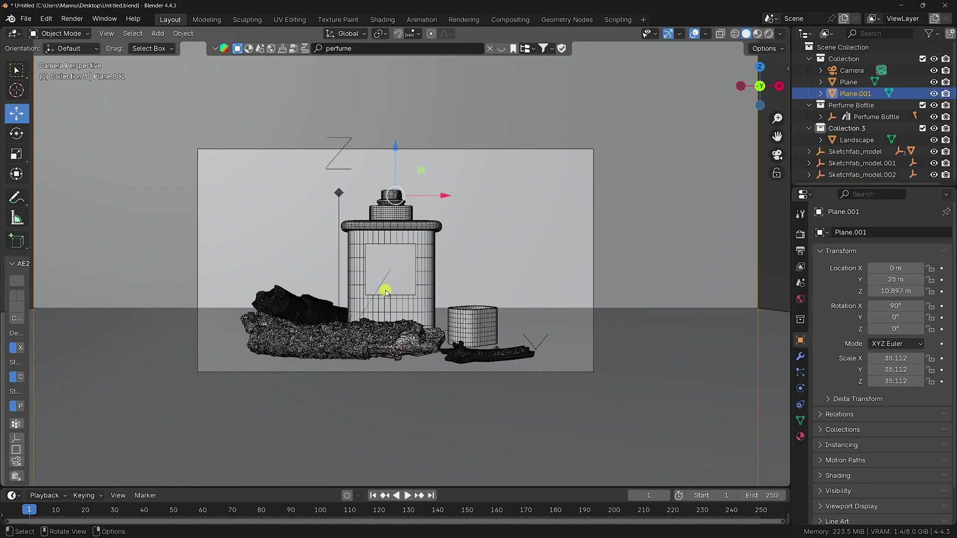
middle_click_drag(387, 288, 449, 279)
left_click(855, 93)
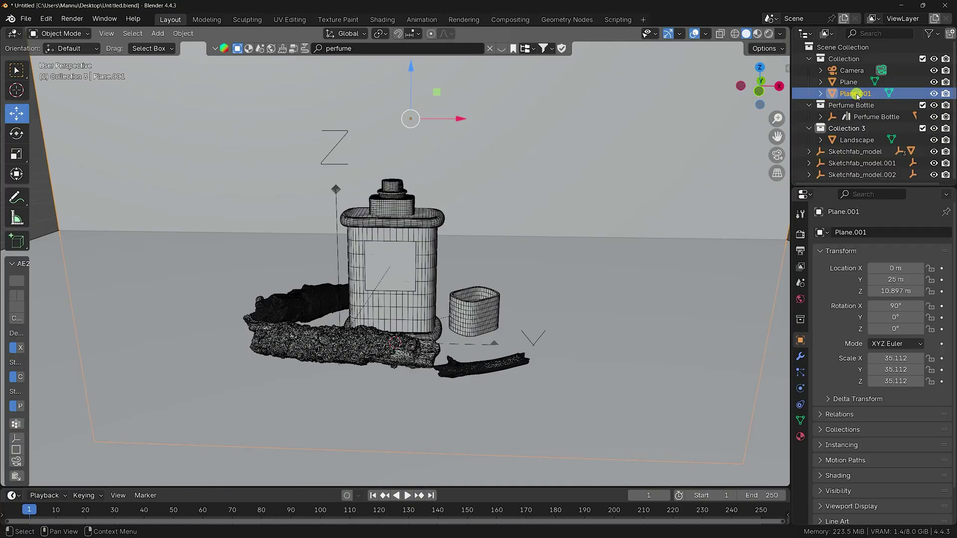
left_click(857, 140)
left_click_drag(857, 140, 847, 65)
Scale the landscape up uniformly to about 8.61 so it extends around the bottle and branches
scroll(419, 274, "down", 3)
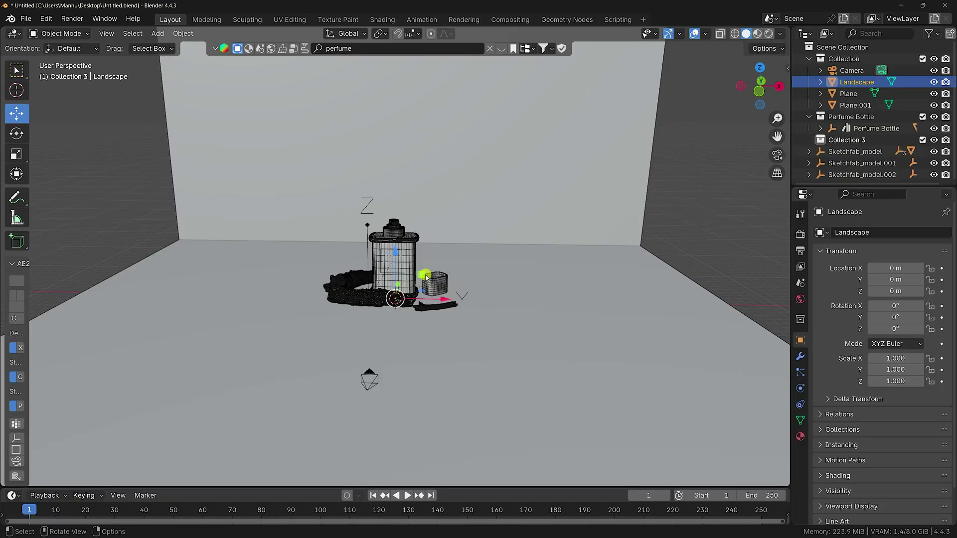
key("s")
left_click(694, 228)
scroll(481, 330, "up", 5)
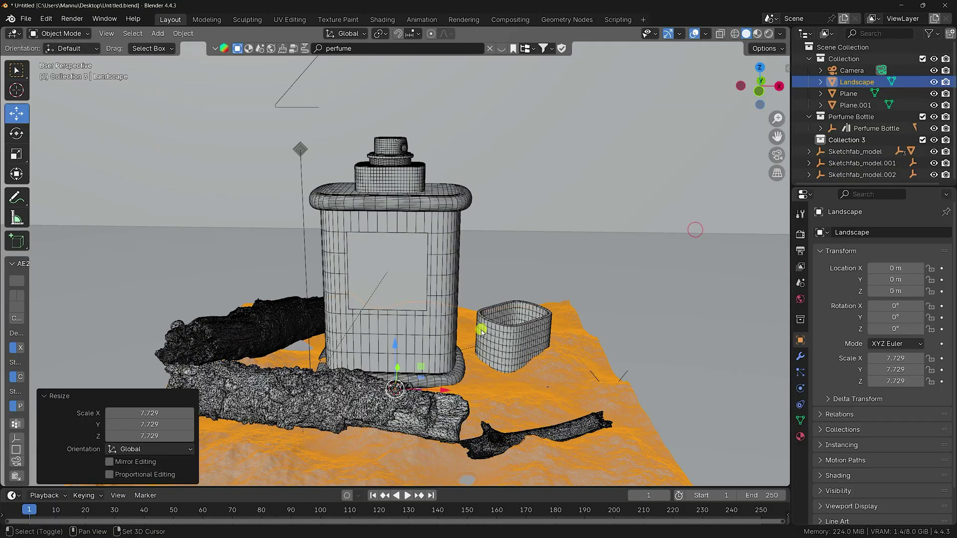
middle_click_drag(481, 331, 463, 280, "shift")
scroll(470, 279, "down", 2)
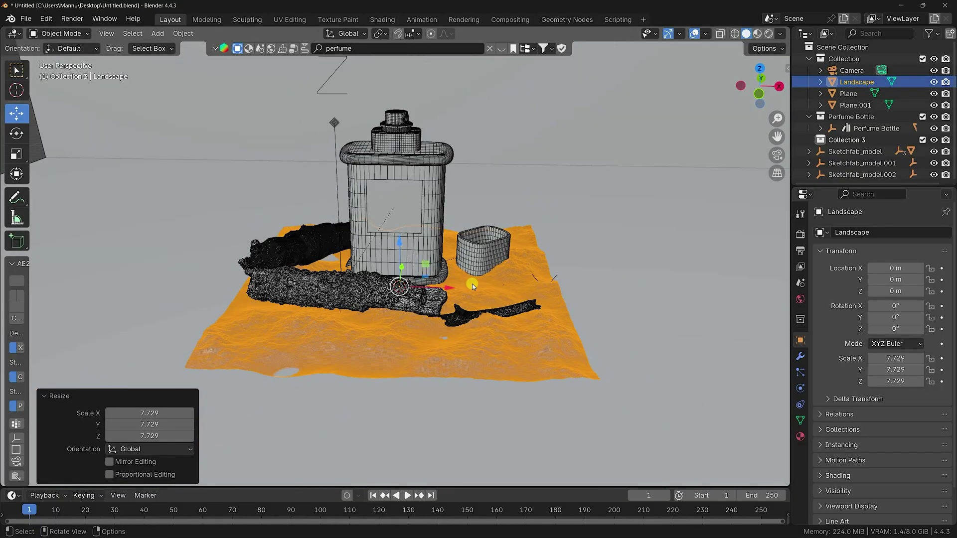
key("s")
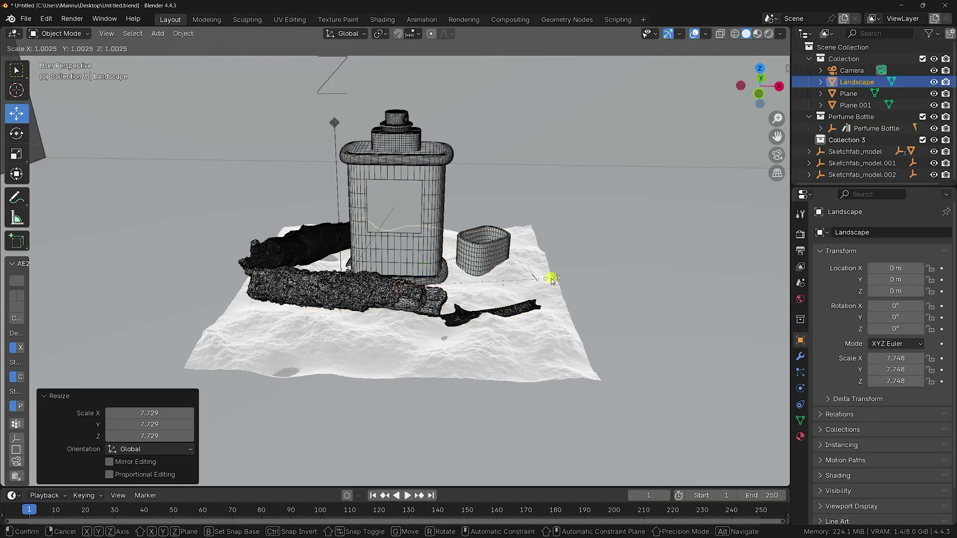
left_click(570, 275)
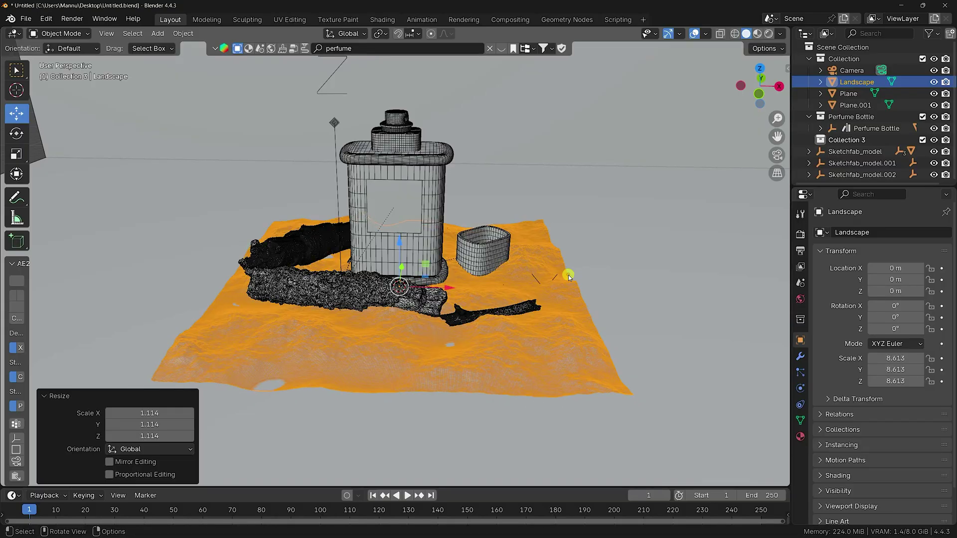
Add a Simple Deform modifier to the landscape and set it to Bend around the Y axis
left_click(808, 363)
left_click(848, 233)
mouse_move(816, 278)
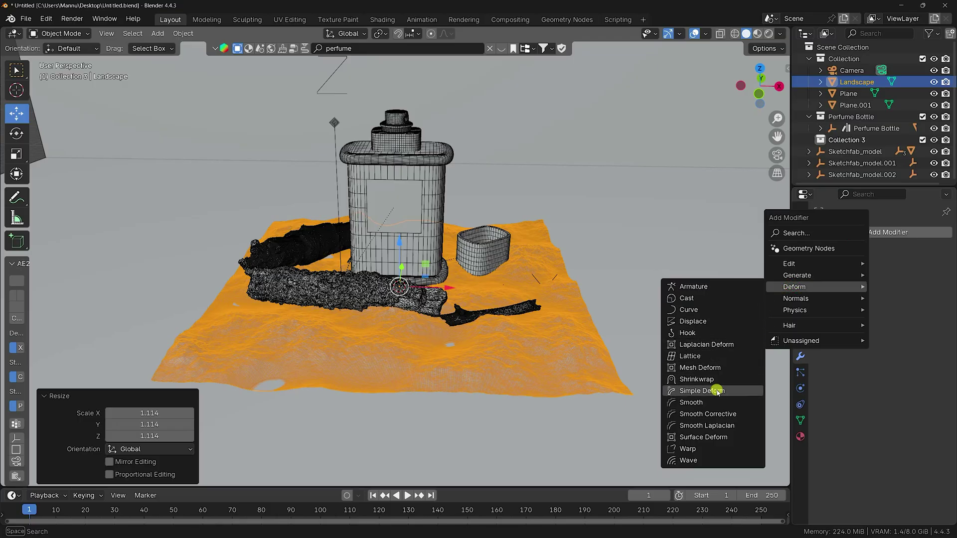
left_click(716, 391)
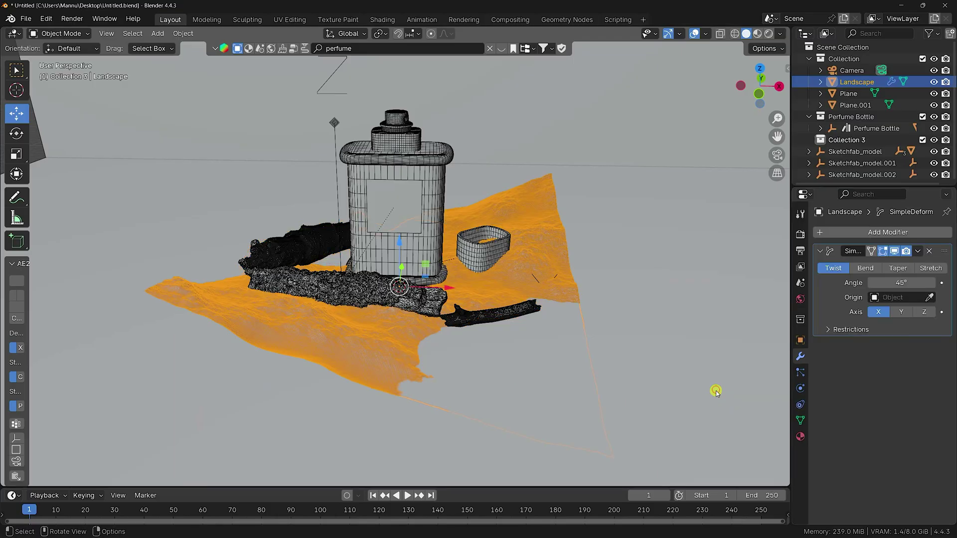
left_click(864, 270)
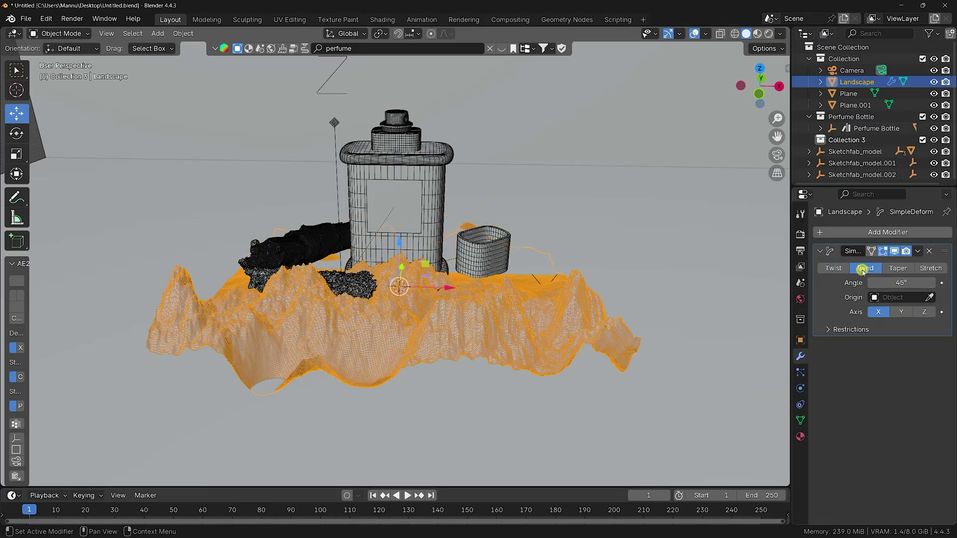
left_click(895, 314)
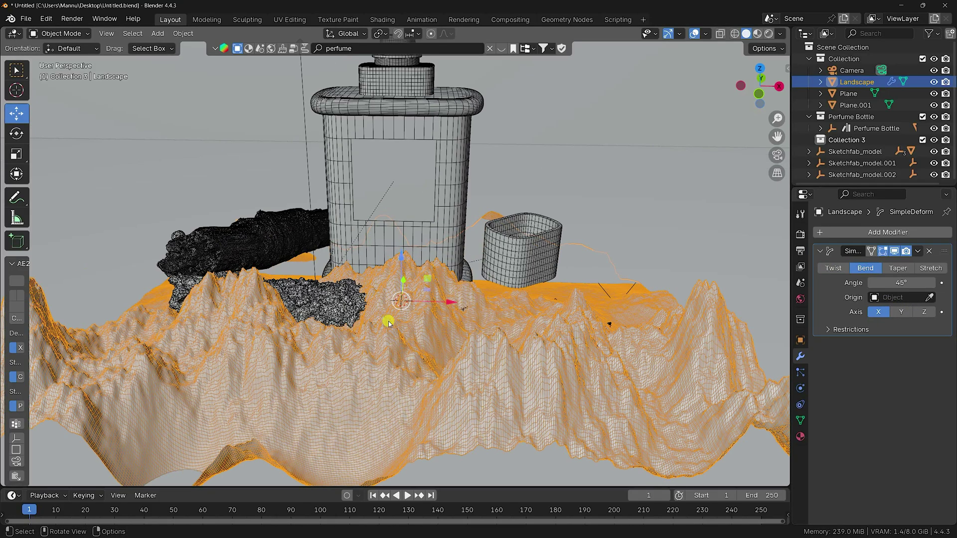
left_click(875, 314)
left_click(901, 312)
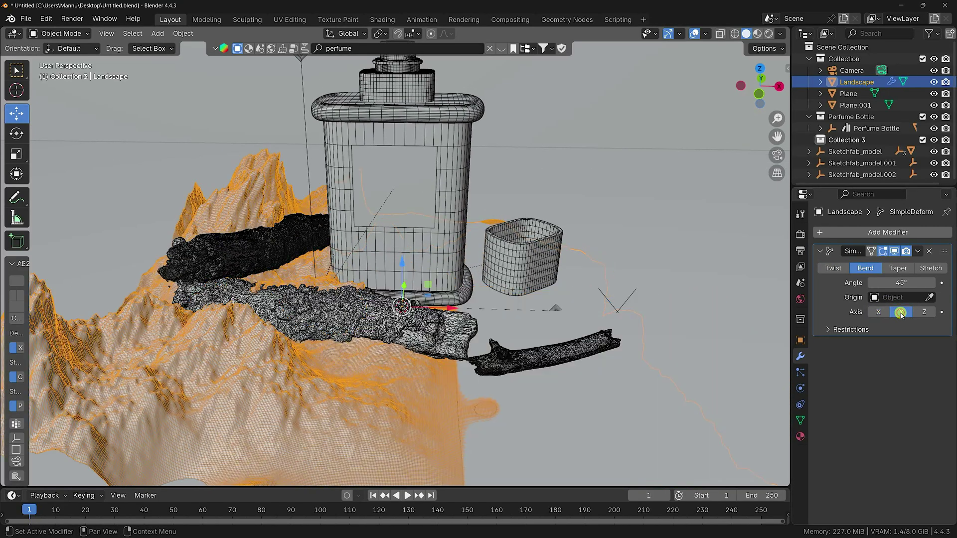
Set the landscape's bend angle to 171° so it curls over like a wave
scroll(380, 307, "down", 3)
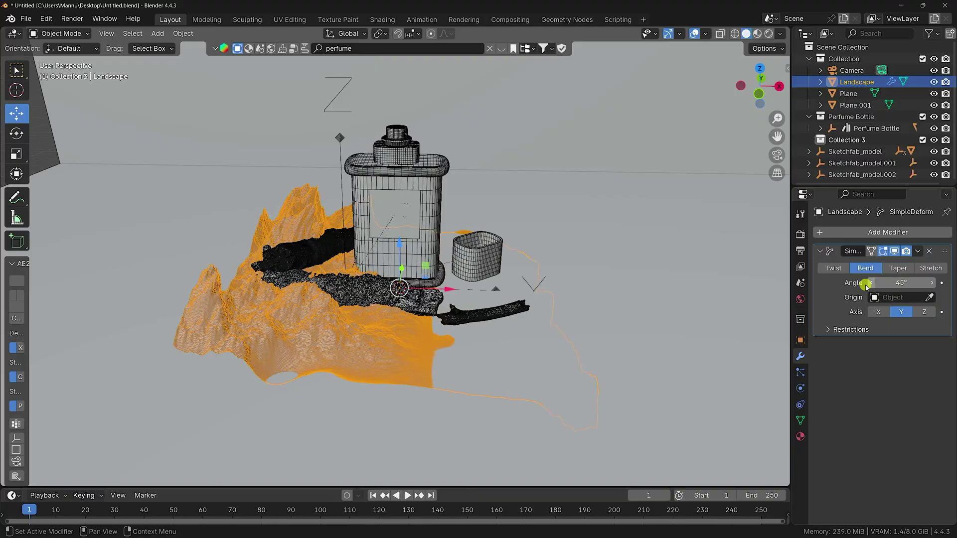
left_click_drag(898, 284, 604, 361)
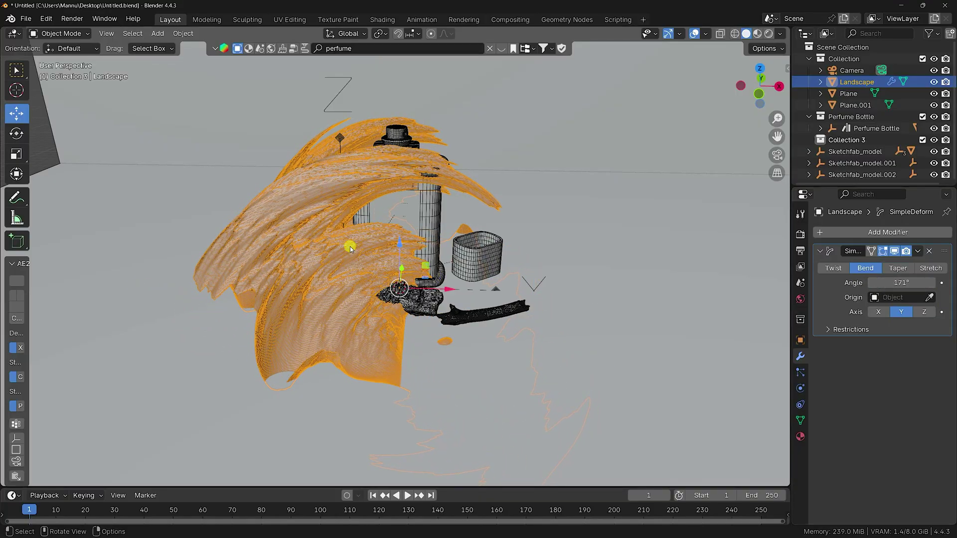
middle_click_drag(350, 246, 259, 210)
left_click(195, 184)
scroll(470, 277, "up", 5)
middle_click_drag(470, 278, 434, 306)
scroll(391, 284, "down", 5)
Move the bent landscape about -8.13 m on X and 2.92 m on Y, and look through the camera
left_click(390, 299)
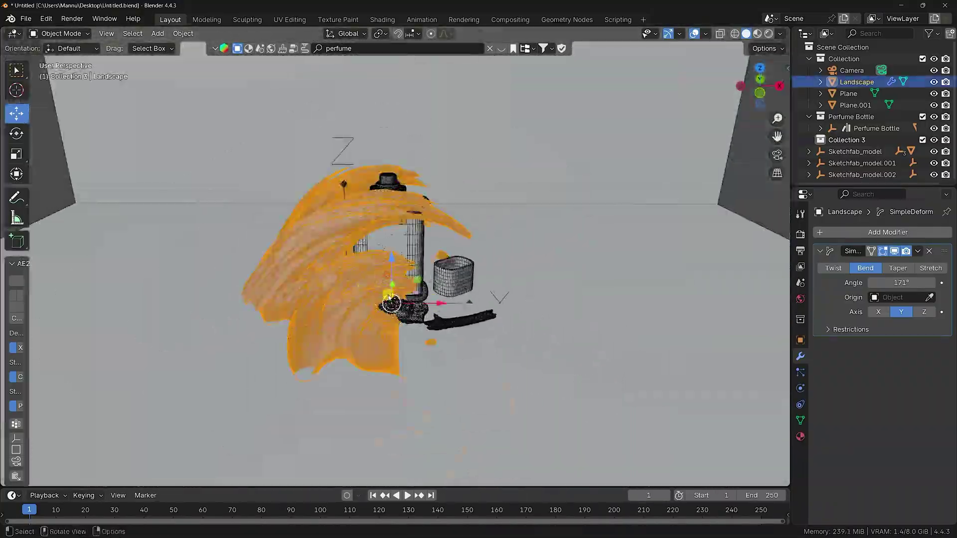
left_click_drag(445, 303, 315, 302)
middle_click_drag(315, 301, 313, 253)
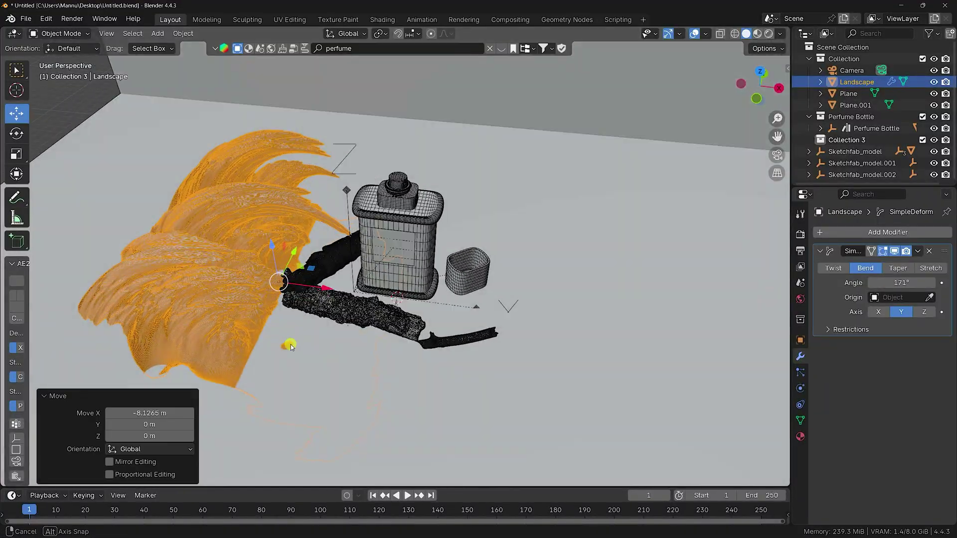
scroll(314, 253, "up", 2)
middle_click_drag(318, 217, 335, 185)
left_click_drag(335, 186, 342, 181)
key("KP_0")
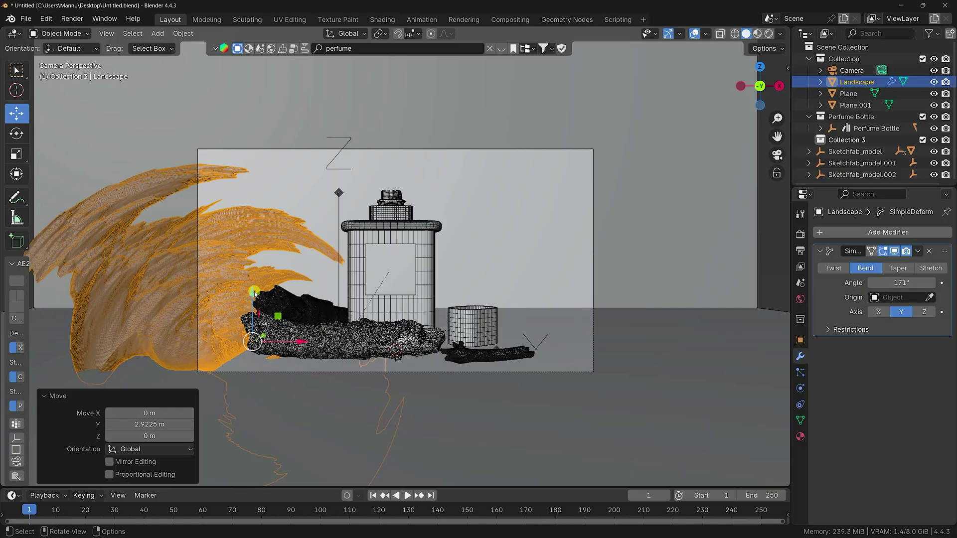
Enlarge the bent landscape uniformly by a factor of about 1.07
scroll(256, 294, "up", 2)
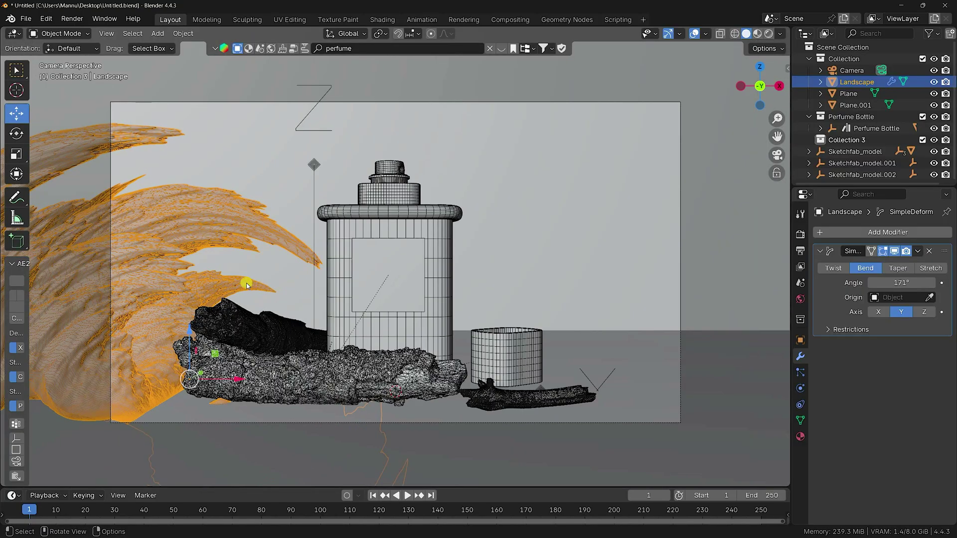
key("s")
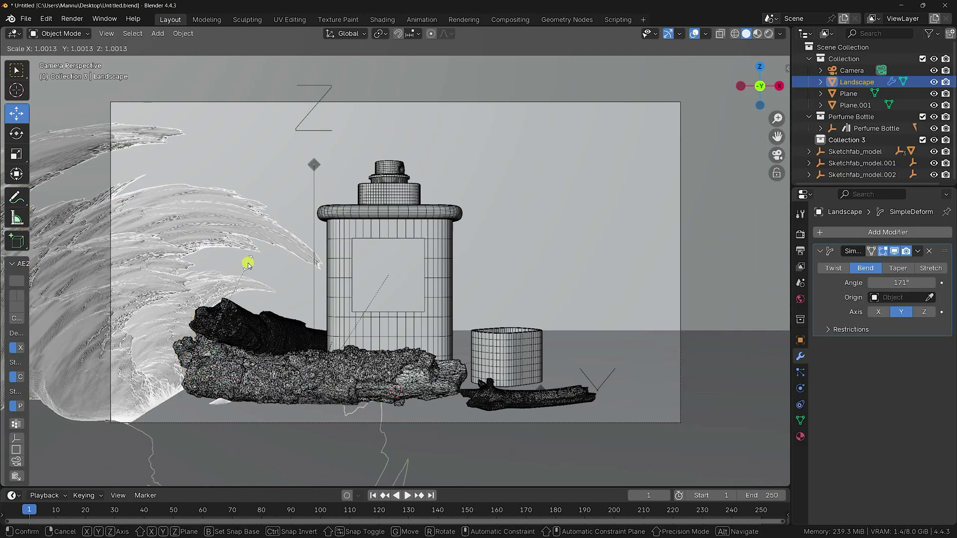
left_click(259, 259)
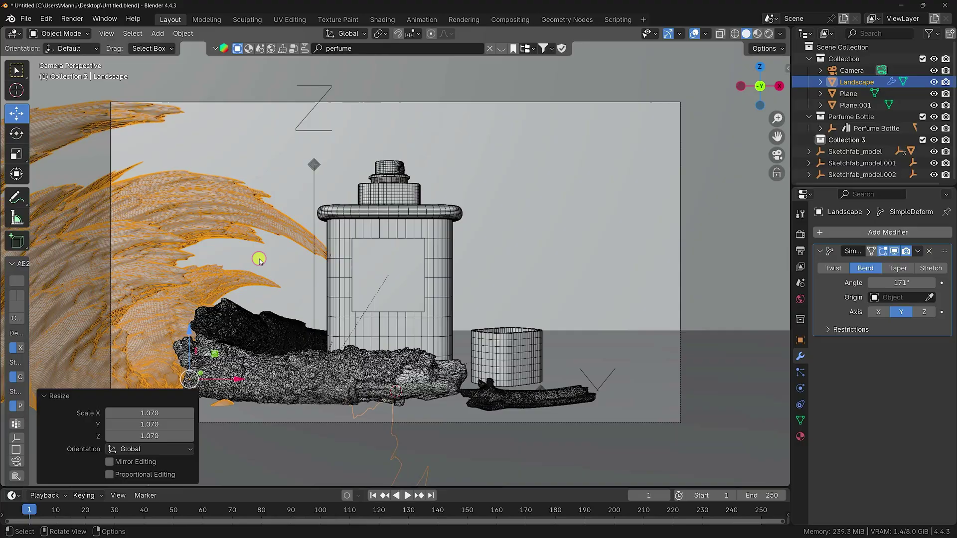
scroll(214, 251, "down", 1)
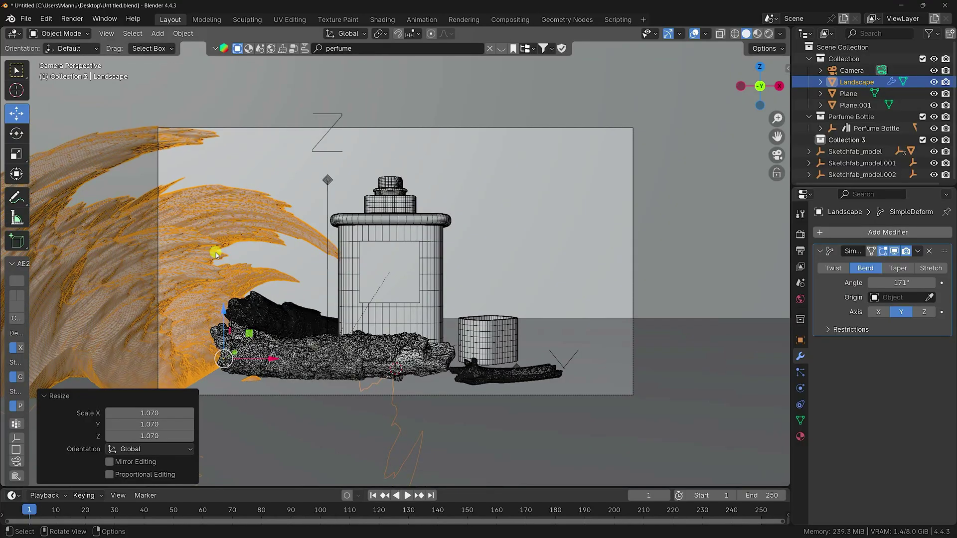
scroll(217, 253, "down", 1)
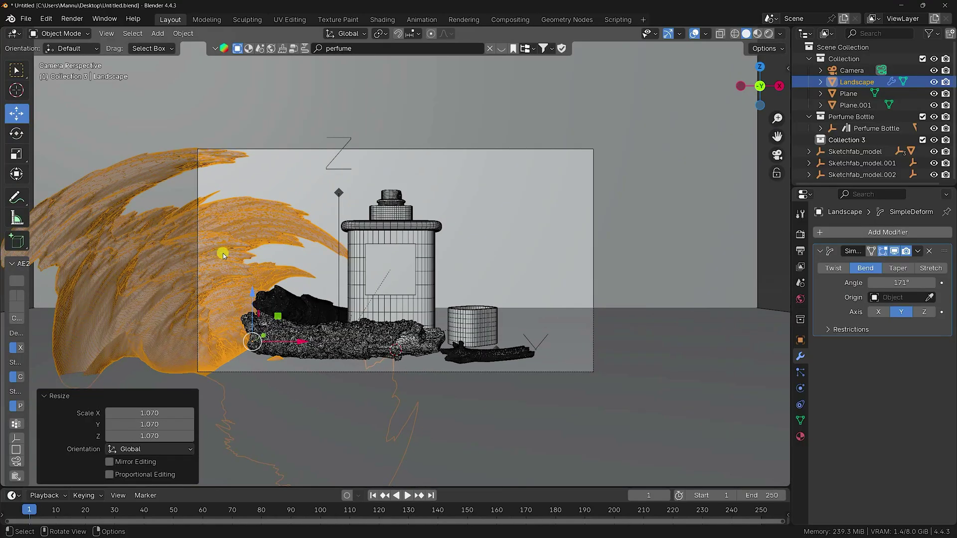
Duplicate the bent landscape and move the copy about 20.4 m along X to the bottle's other side
middle_click_drag(223, 253, 229, 285)
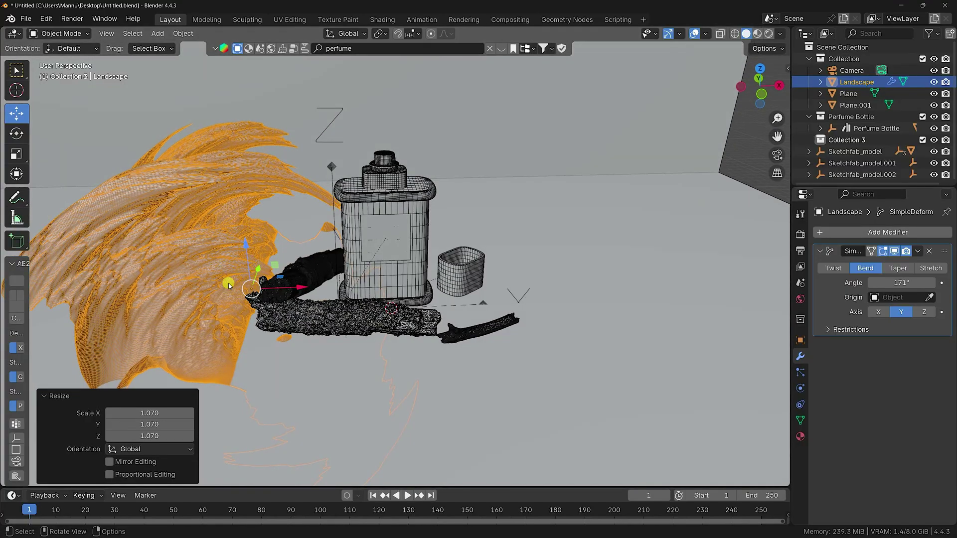
scroll(229, 285, "down", 1)
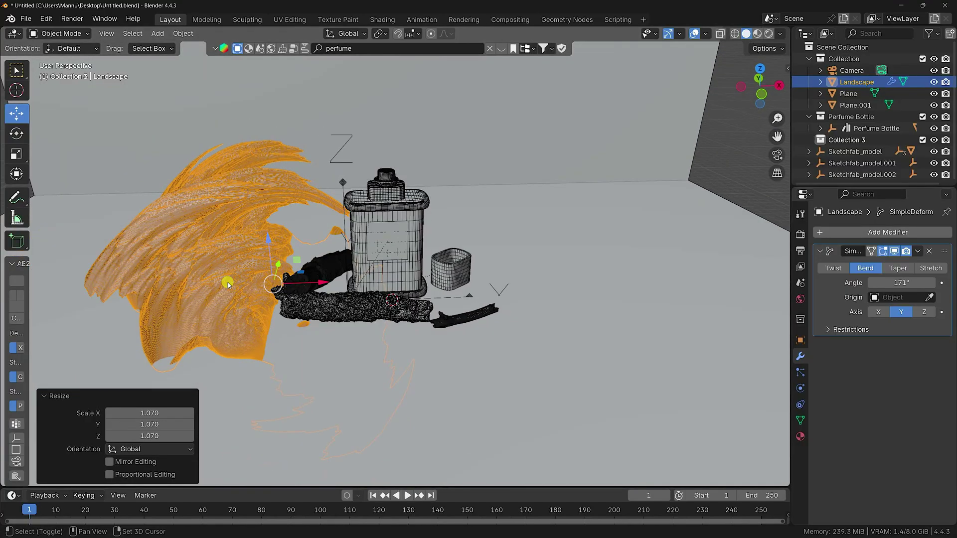
key("shift+d")
key("g")
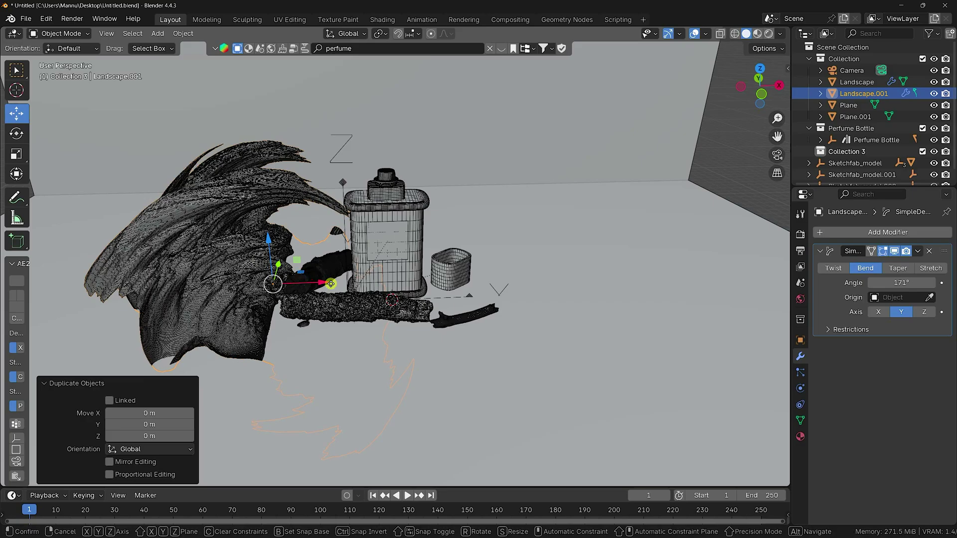
key("x")
left_click(600, 286)
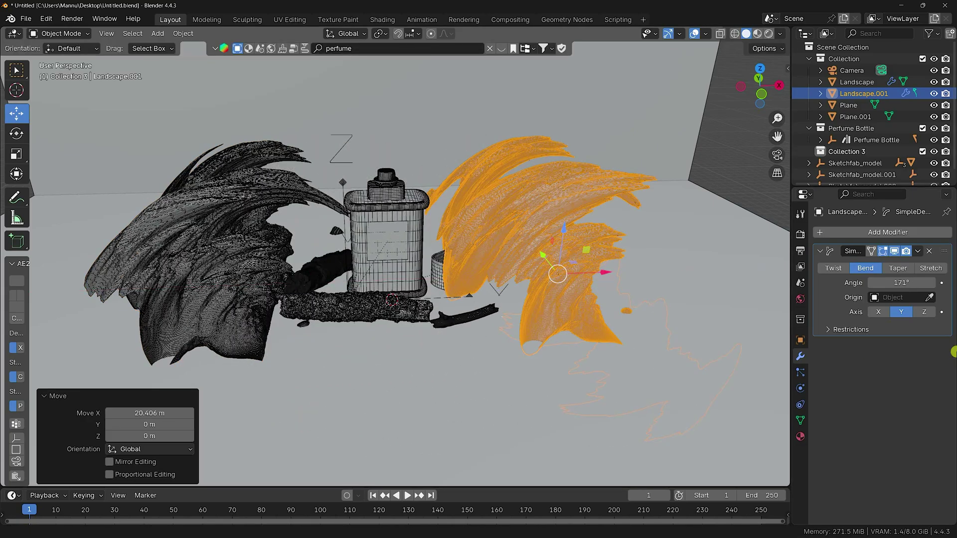
Set the copy's Z rotation to 206°, shift it to about 6.6 m on X, and look through the camera
left_click(801, 341)
left_click_drag(135, 303, 836, 323)
left_click_drag(617, 275, 535, 278)
key("KP_0")
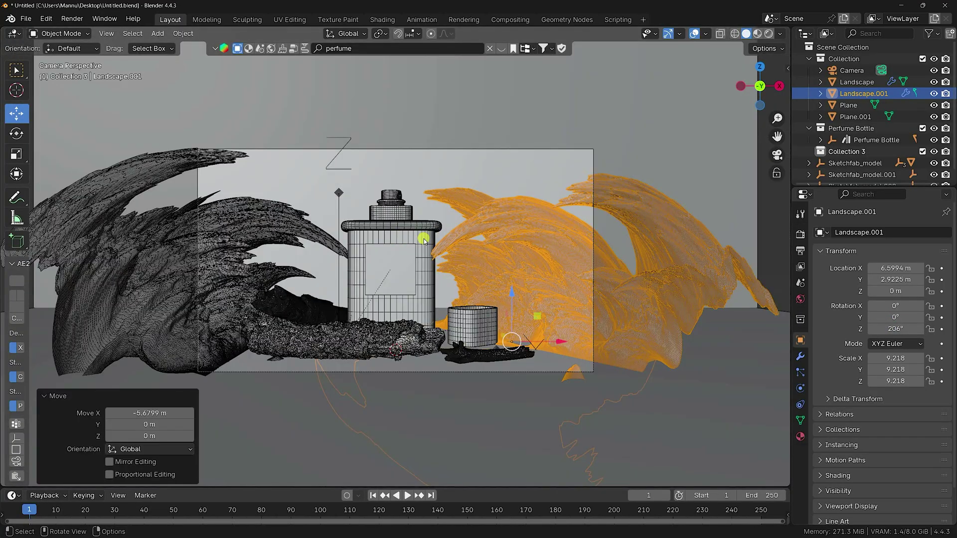
Raise the landscape copy beside the cap by about 0.88 m on Z and shift it to about 7.16 m on X
mouse_move(514, 289)
left_mouse_down()
mouse_move(522, 255)
mouse_move(525, 274)
left_mouse_up()
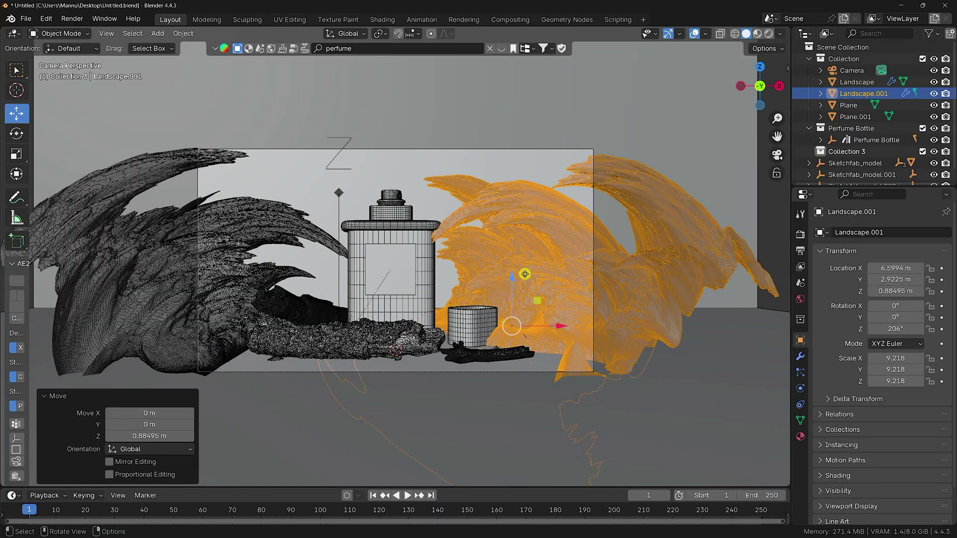
mouse_move(552, 327)
left_mouse_down()
mouse_move(578, 328)
mouse_move(558, 338)
left_mouse_up()
scroll(463, 323, "up", 4)
left_click(505, 325)
scroll(624, 246, "down", 2)
left_click(624, 246)
left_click_drag(635, 309, 598, 312)
Move the landscape copy about -0.61 m along Y, look through the camera and deselect it
middle_click_drag(598, 312, 453, 272)
scroll(453, 271, "up", 3)
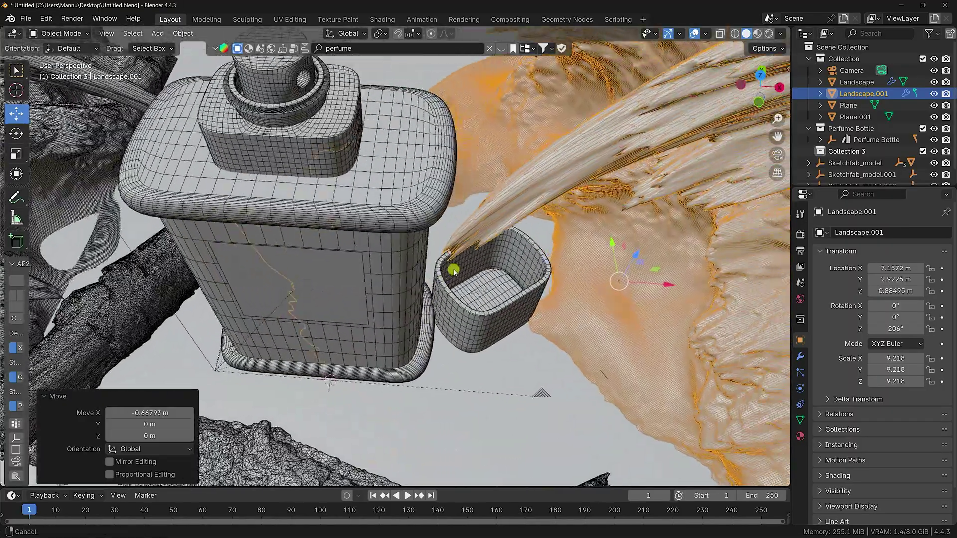
left_click_drag(592, 237, 593, 273)
middle_click_drag(569, 301, 545, 220)
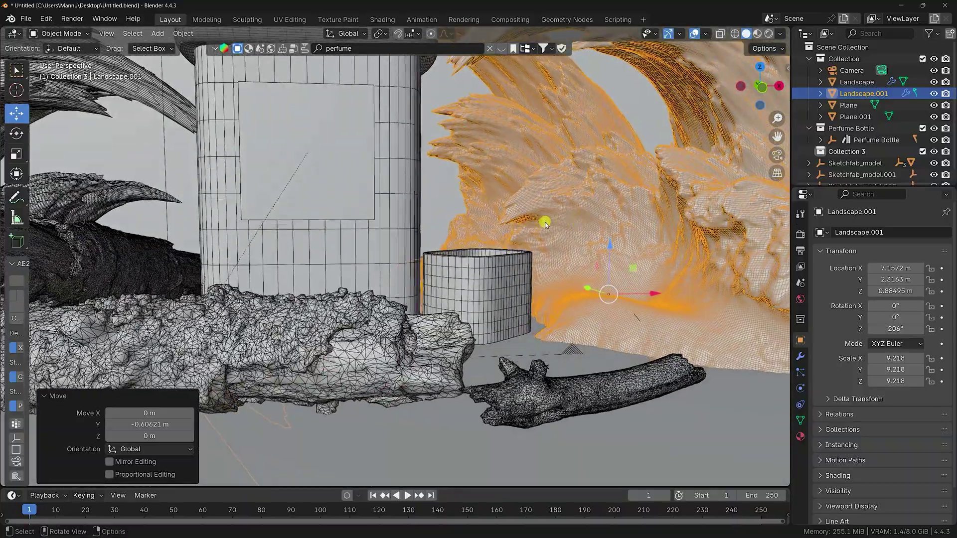
key("KP_0")
scroll(449, 214, "down", 2)
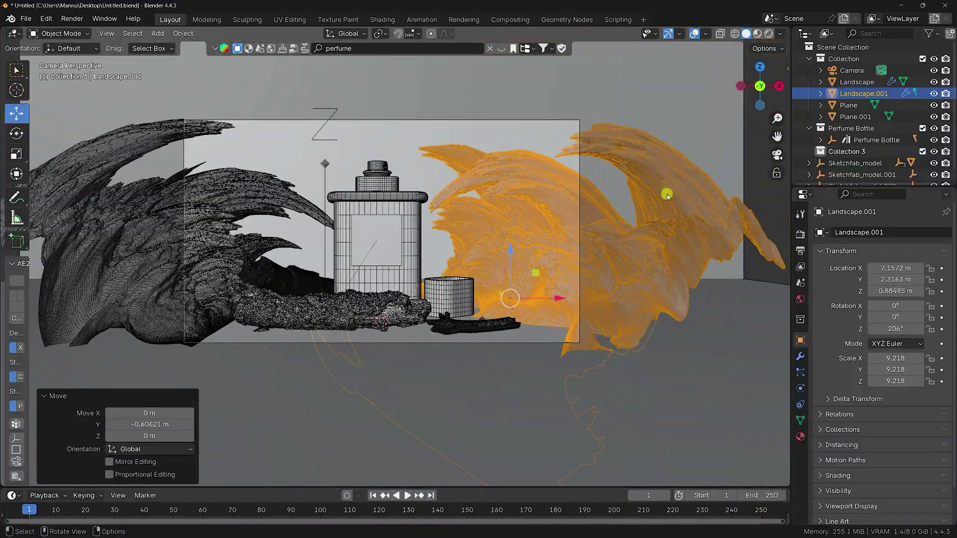
left_click(756, 192)
scroll(306, 188, "up", 4)
middle_click_drag(346, 188, 373, 230, "shift")
scroll(303, 224, "down", 3)
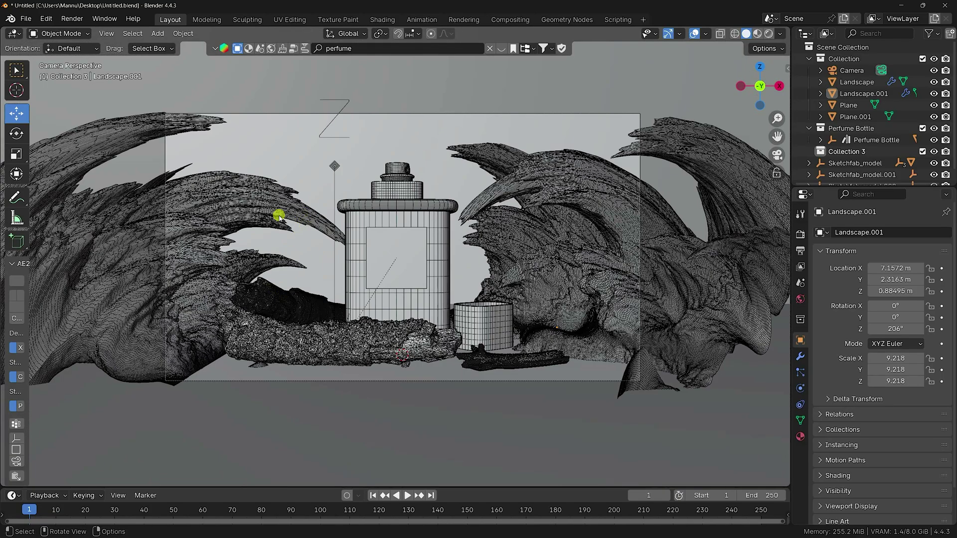
scroll(346, 268, "up", 4)
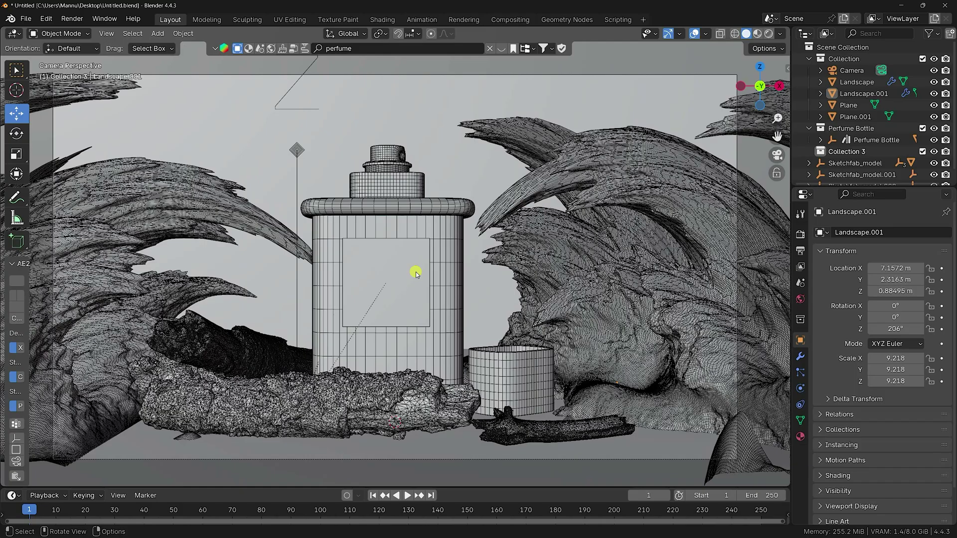
Set the render engine to Cycles with GPU Compute and the render max samples to 512
left_click(800, 234)
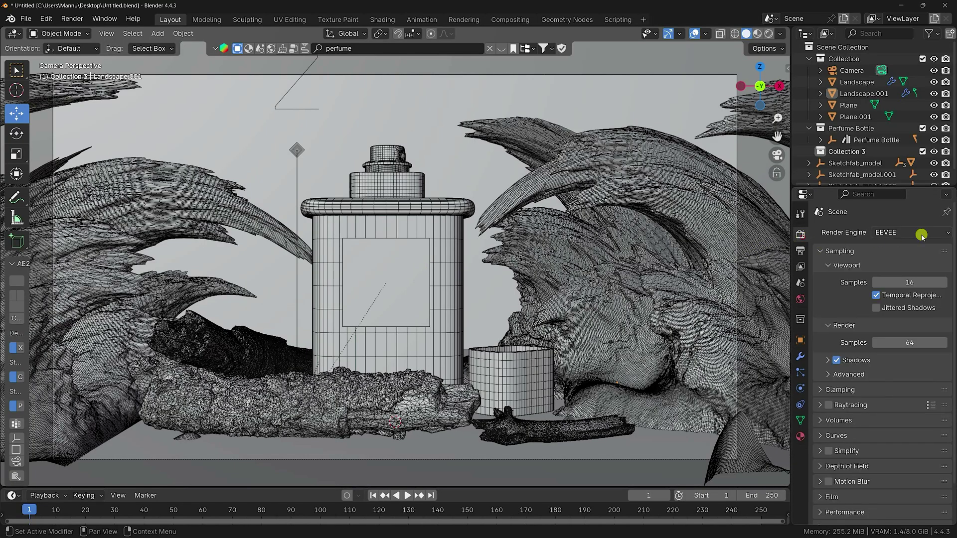
left_click(913, 232)
left_click(889, 272)
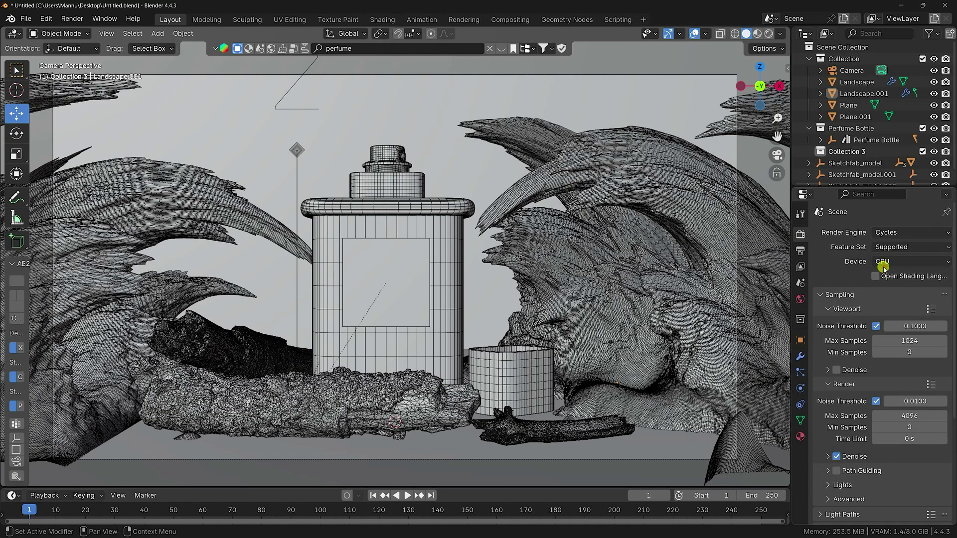
left_click(883, 262)
left_click(887, 288)
double_click(911, 416)
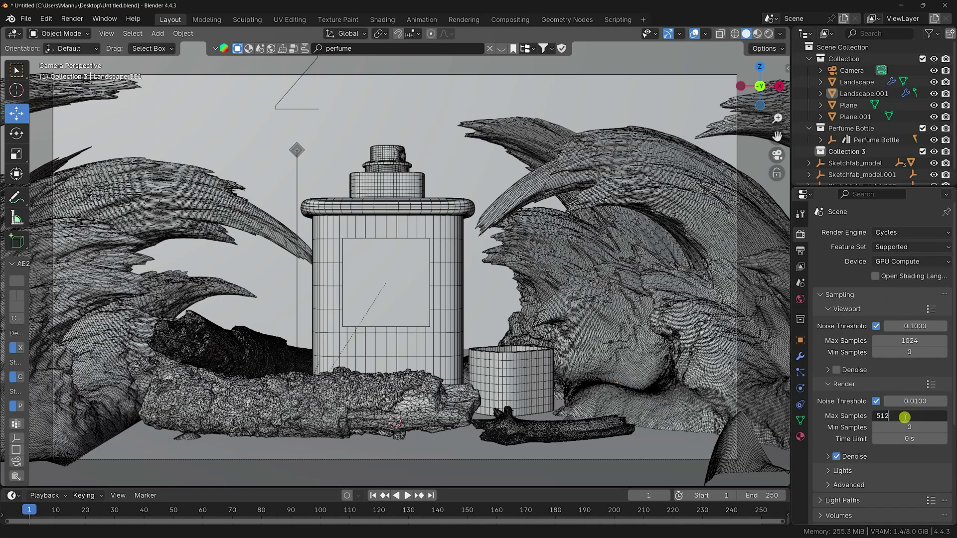
key("Return")
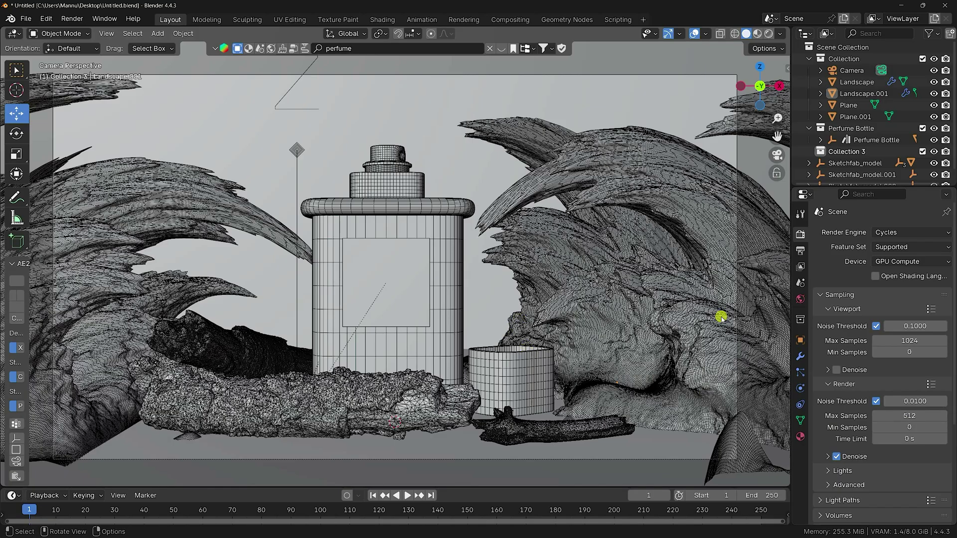
Give the world background an Environment Texture using HDRI_8K_003.exr from the Wood Product Design folder
left_click(800, 299)
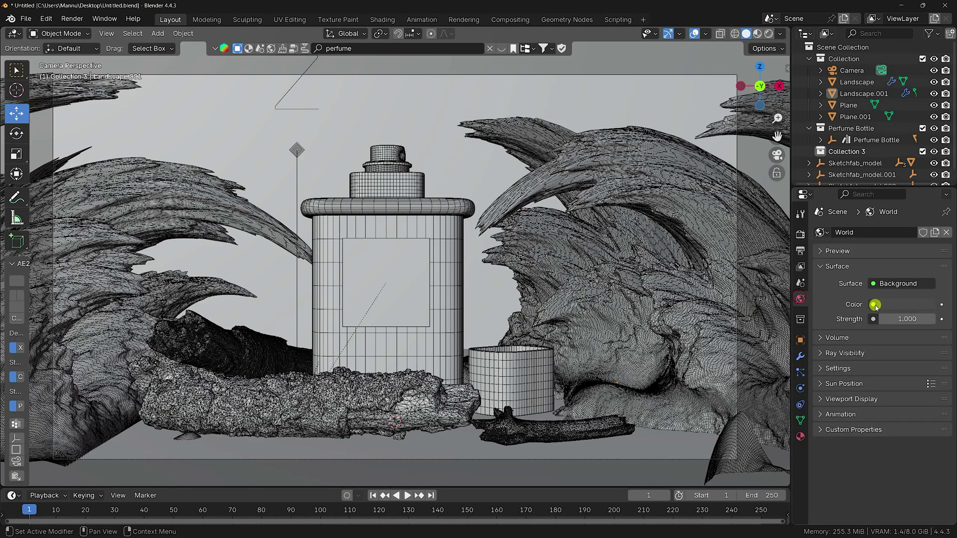
left_click(874, 304)
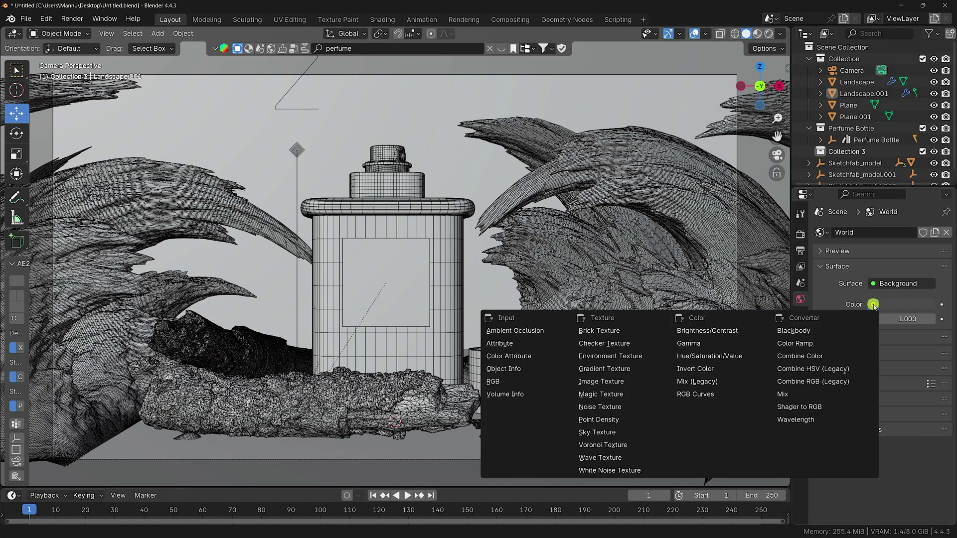
left_click(609, 357)
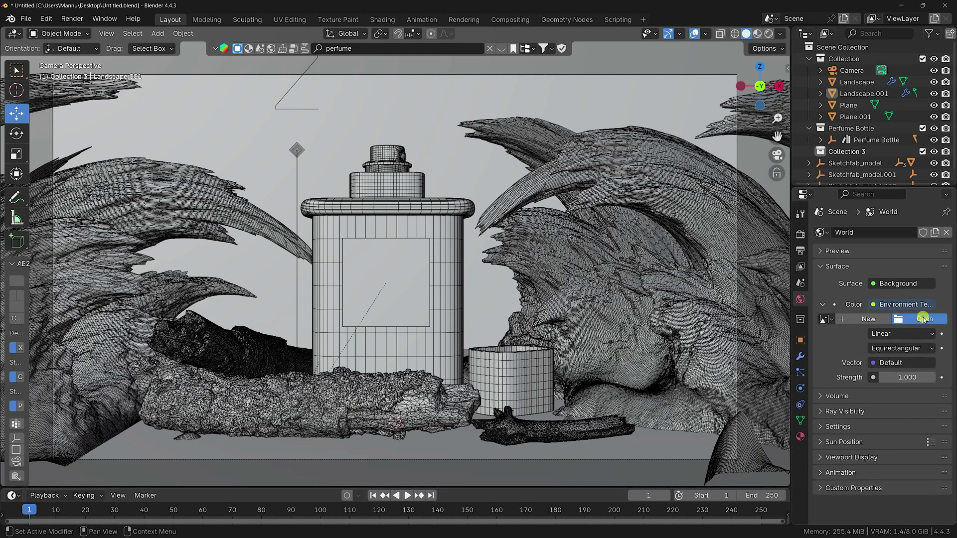
left_click(923, 319)
left_click(521, 333)
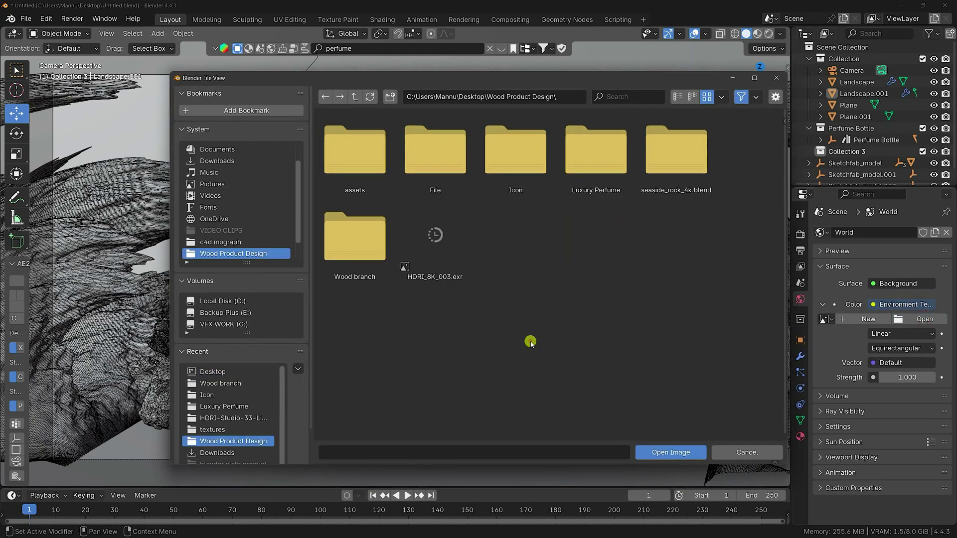
left_click(457, 235)
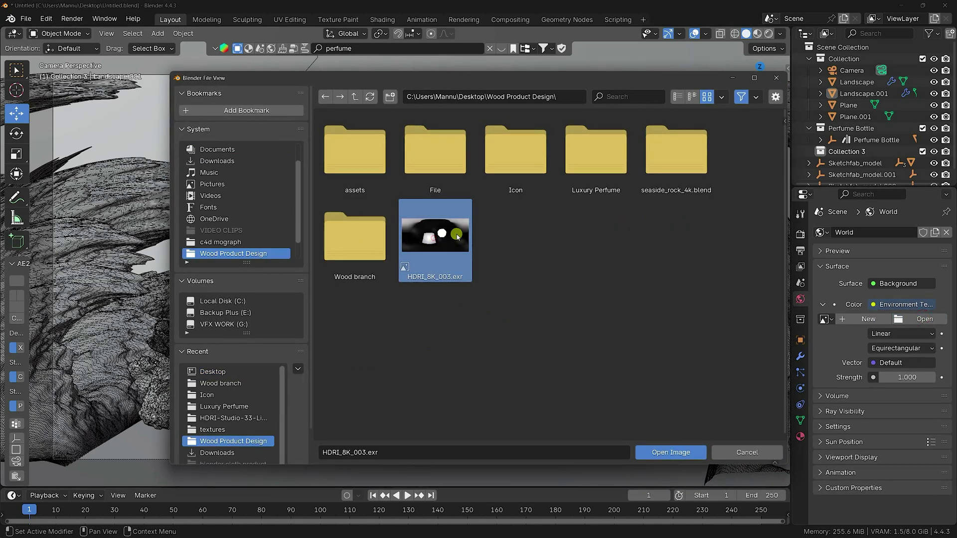
left_click(443, 270)
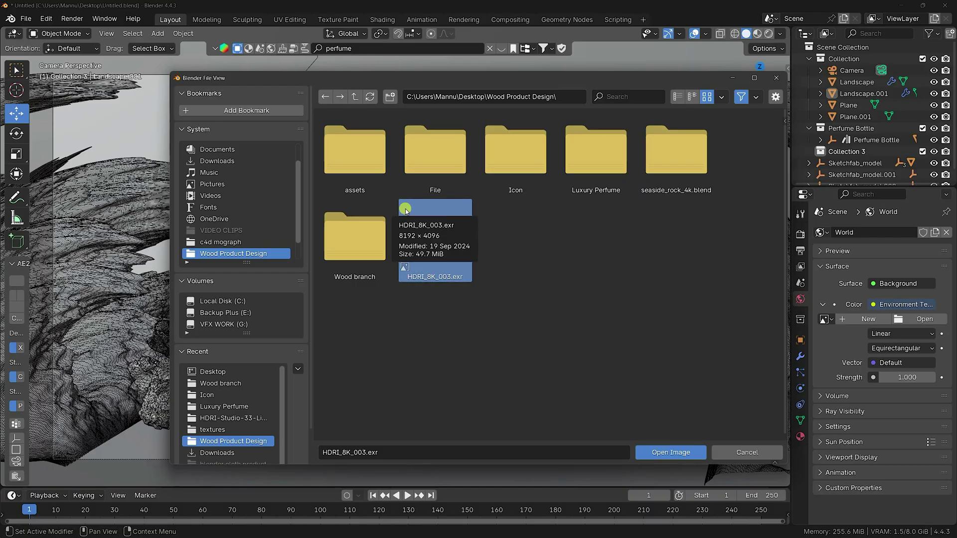
left_click(673, 450)
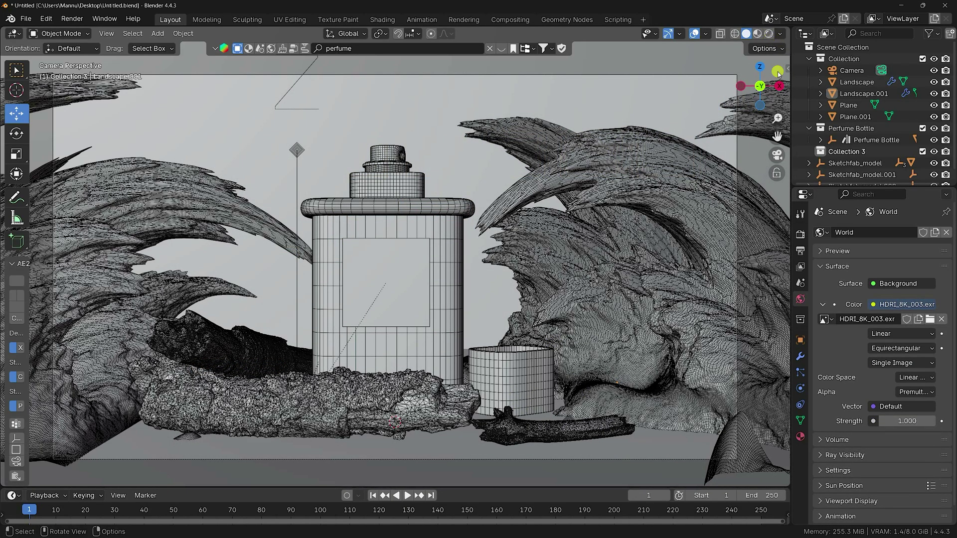
Show the viewport in rendered shading and set the world background strength to 1.5
left_click(769, 34)
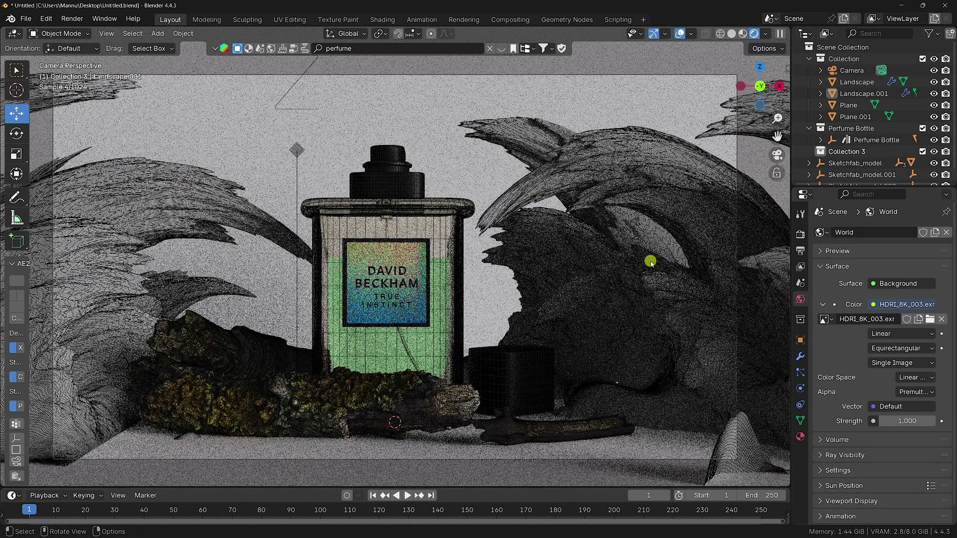
scroll(443, 308, "up", 3)
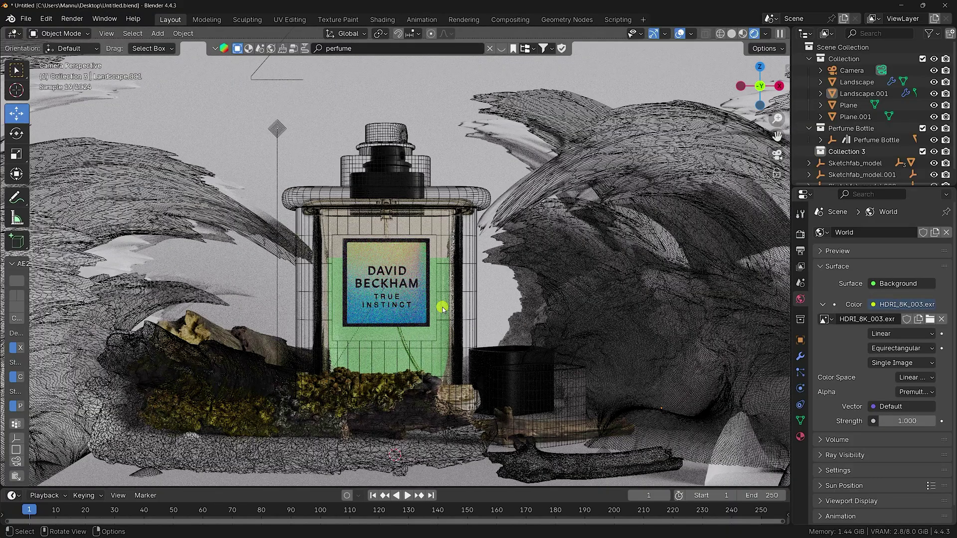
scroll(443, 308, "down", 2)
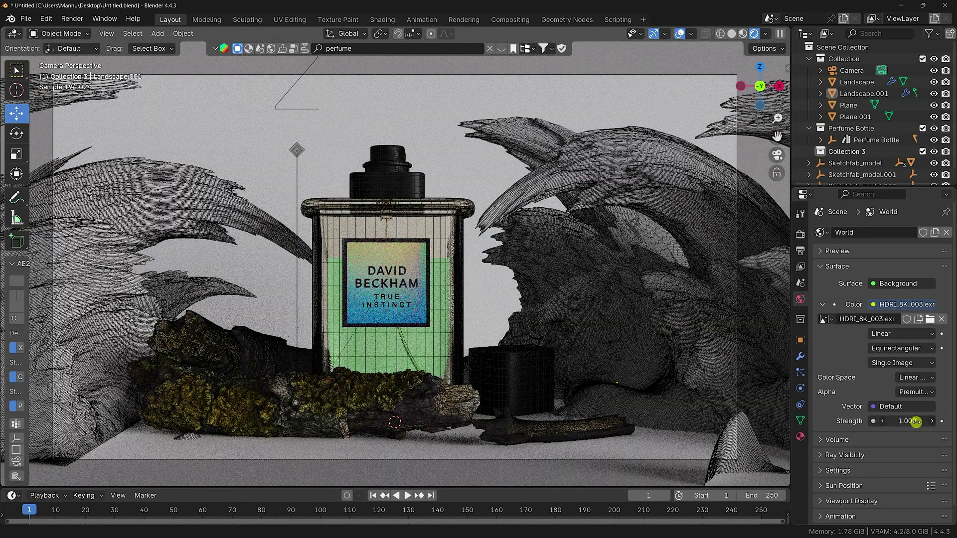
key("Return")
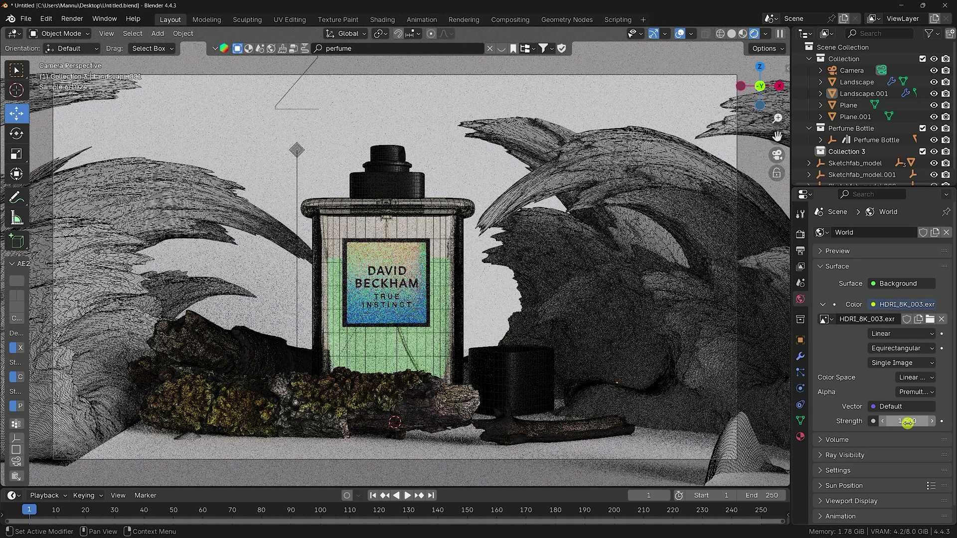
Add a material to the backdrop plane with a near-black blue base color: hue 0.6, saturation about 0.987, value about 0.005
left_click(454, 151)
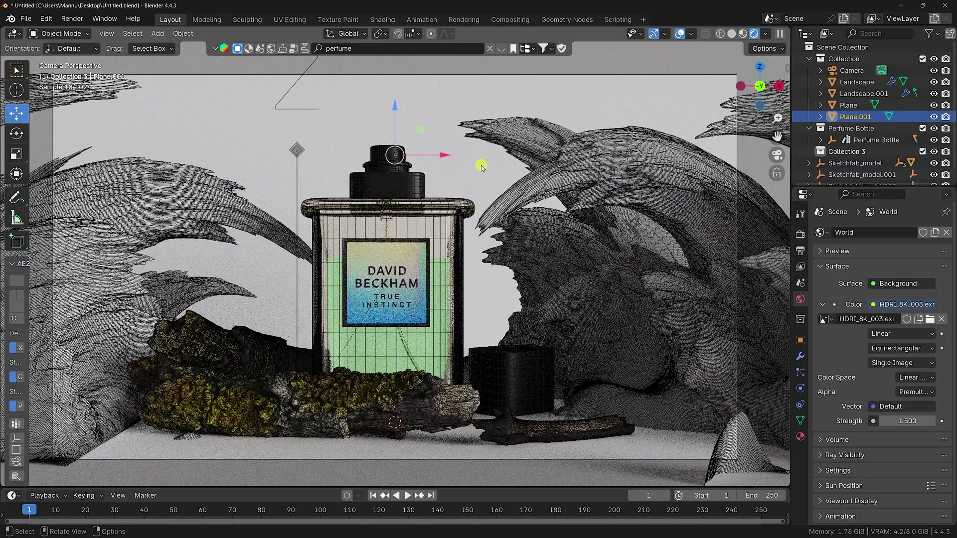
left_click(801, 437)
left_click(869, 286)
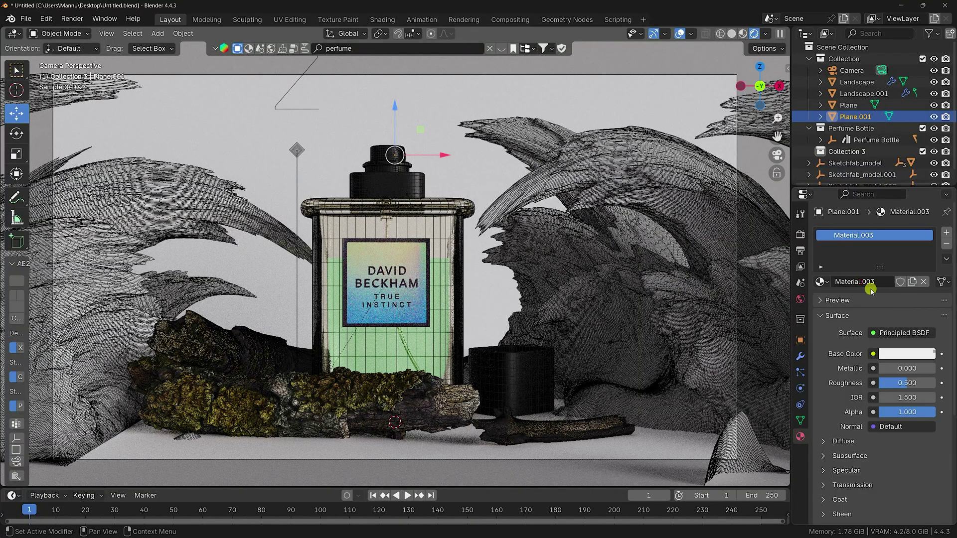
left_click(908, 354)
left_click(926, 237)
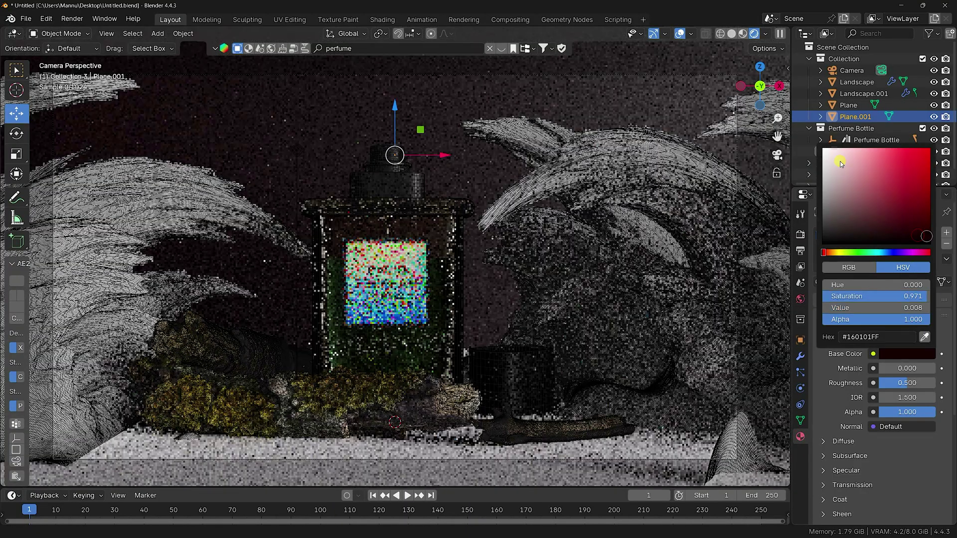
left_click(928, 238)
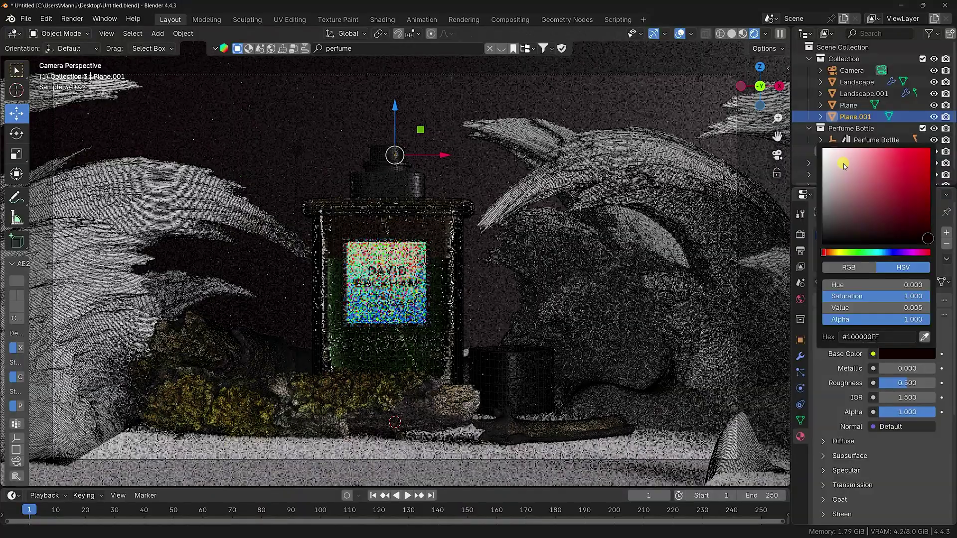
left_click_drag(928, 239, 926, 239)
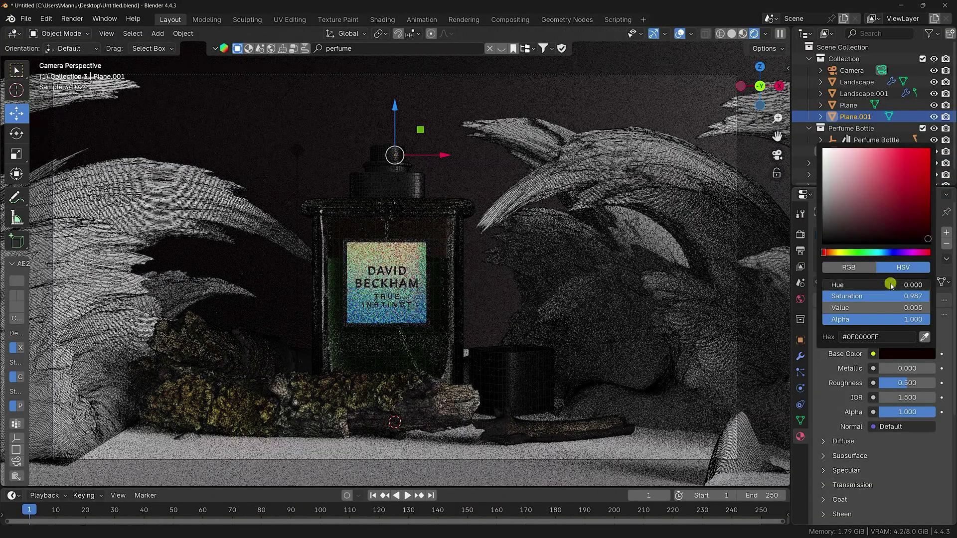
left_click(891, 285)
type("0.6")
key("Return")
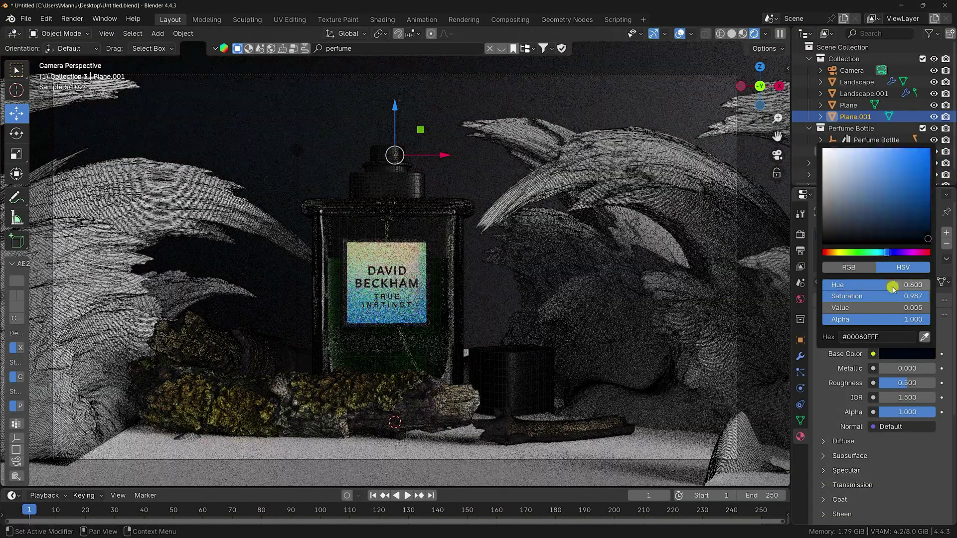
Search the online material library for "ocean" and apply the Procedural Ocean Animated material to the floor plane
left_click(414, 453)
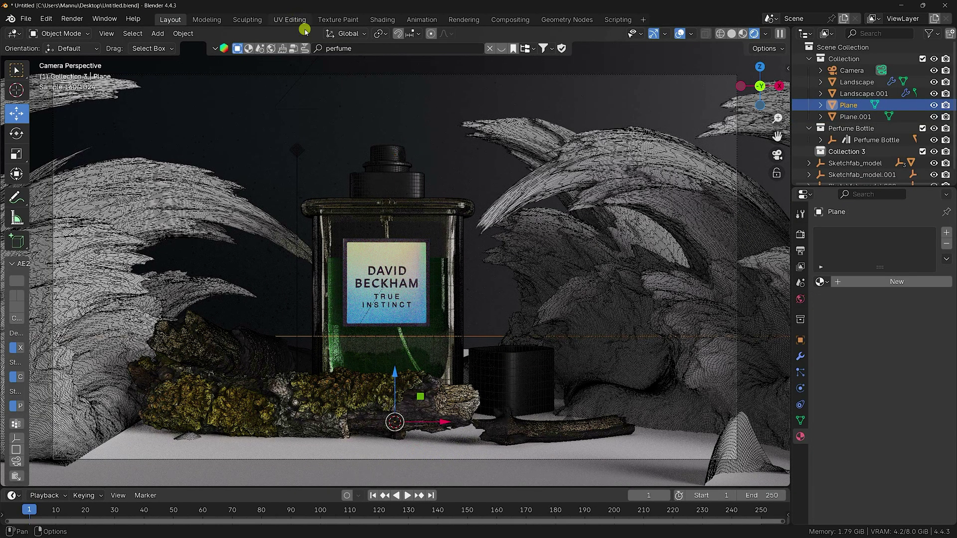
left_click(255, 48)
left_click(365, 47)
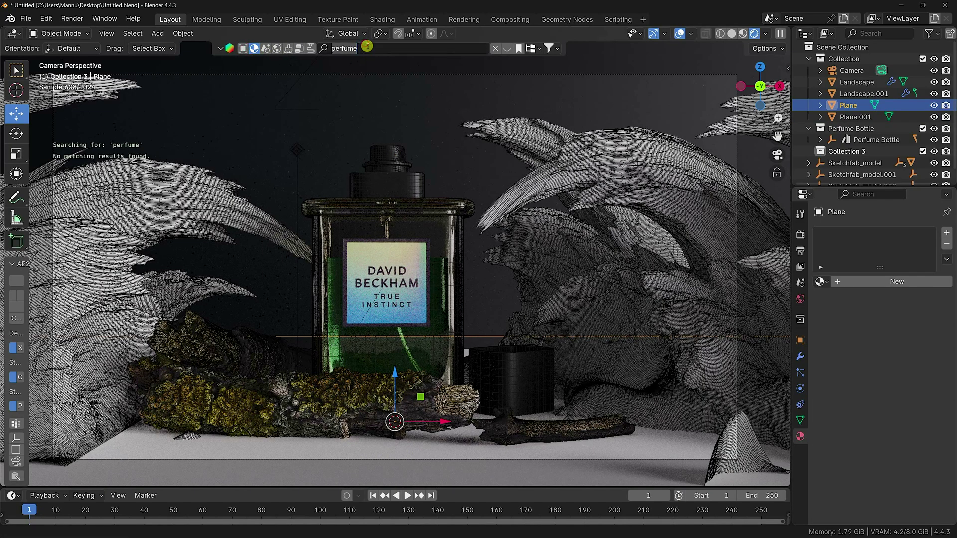
type("oce")
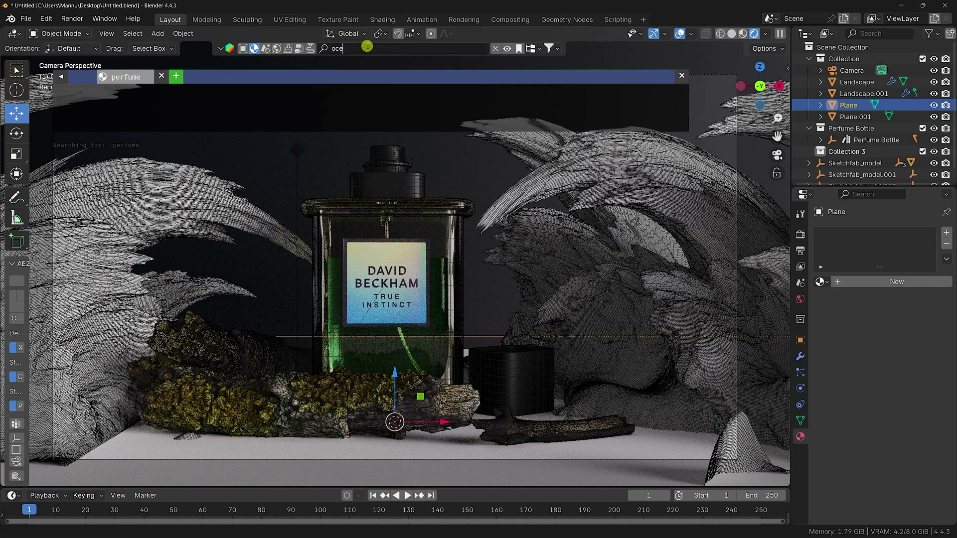
type("an")
key("Return")
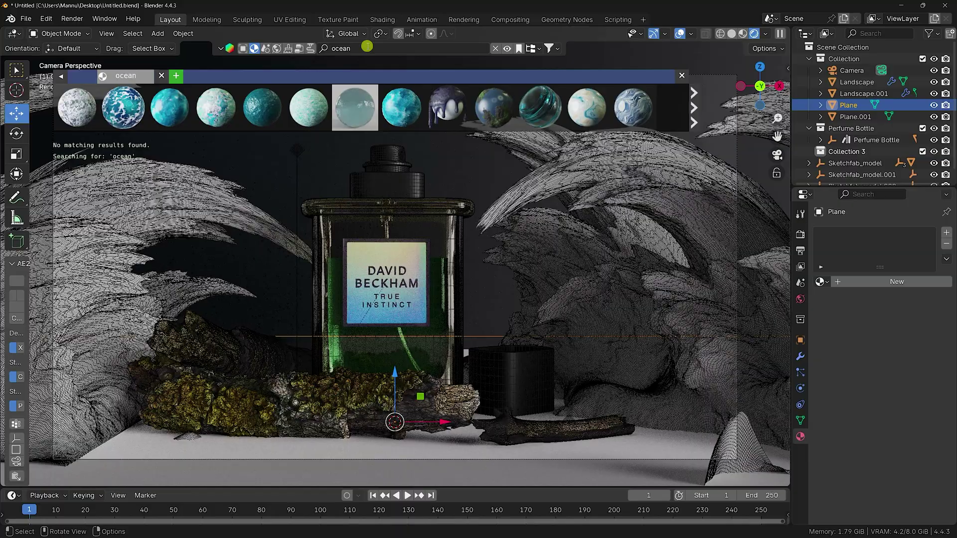
mouse_move(363, 103)
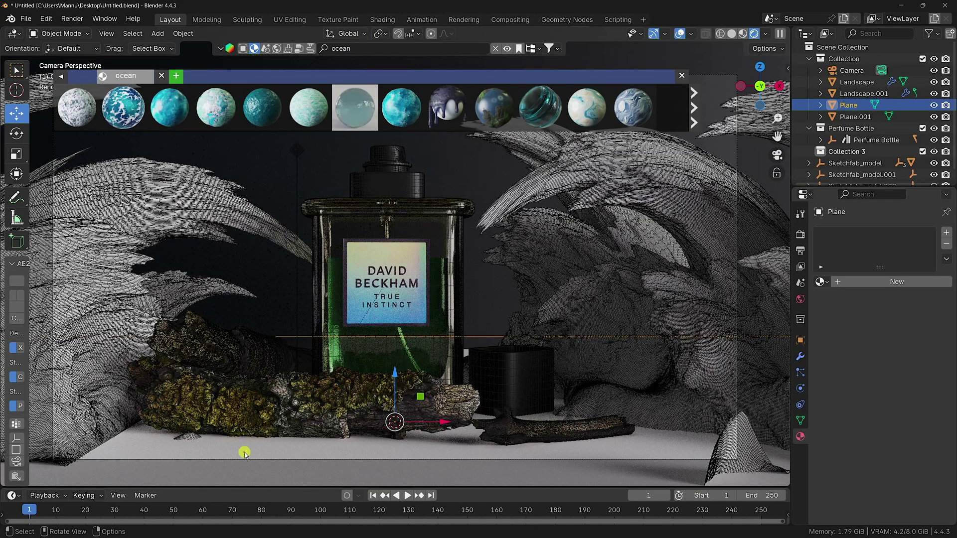
left_click(352, 113)
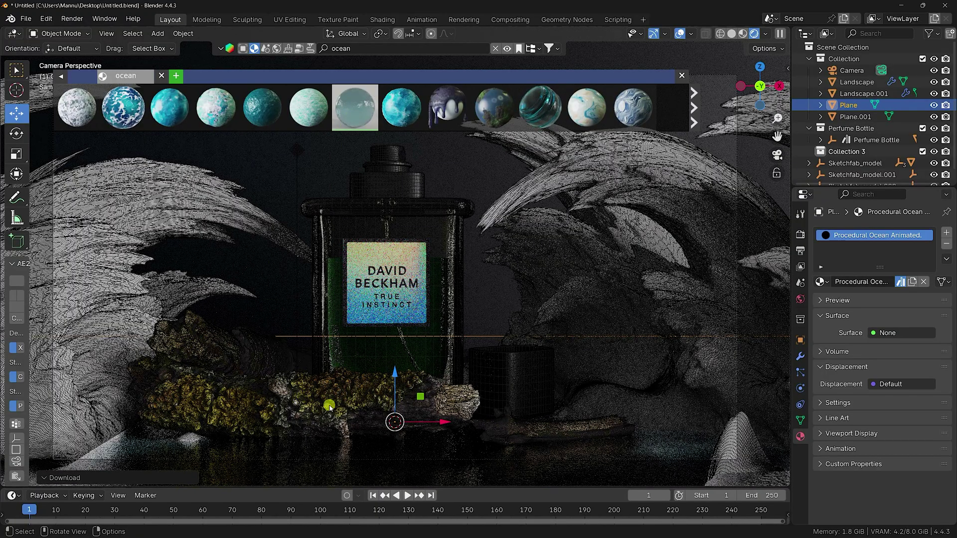
left_click(682, 75)
Add a new material to the curled landscape right of the bottle and make its base color near-black
left_click(585, 190)
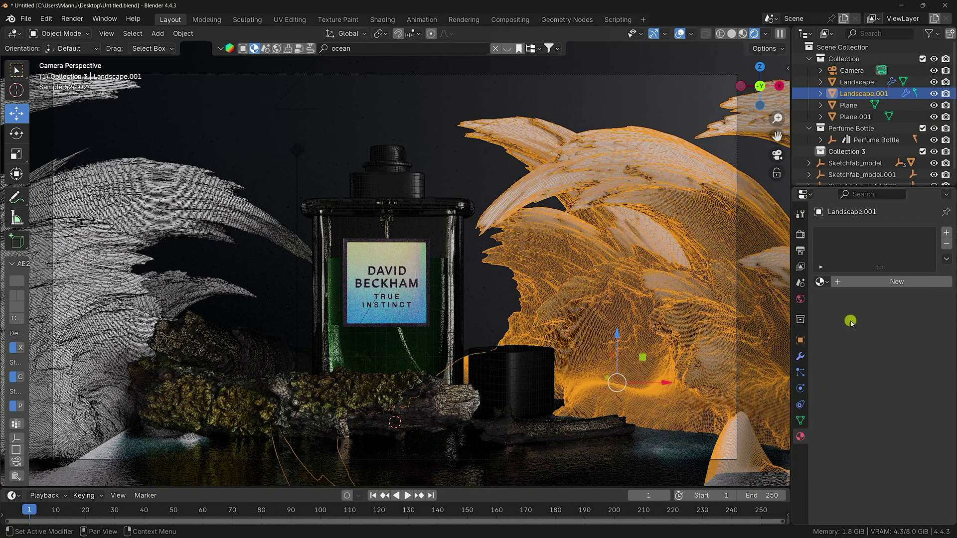
left_click(855, 283)
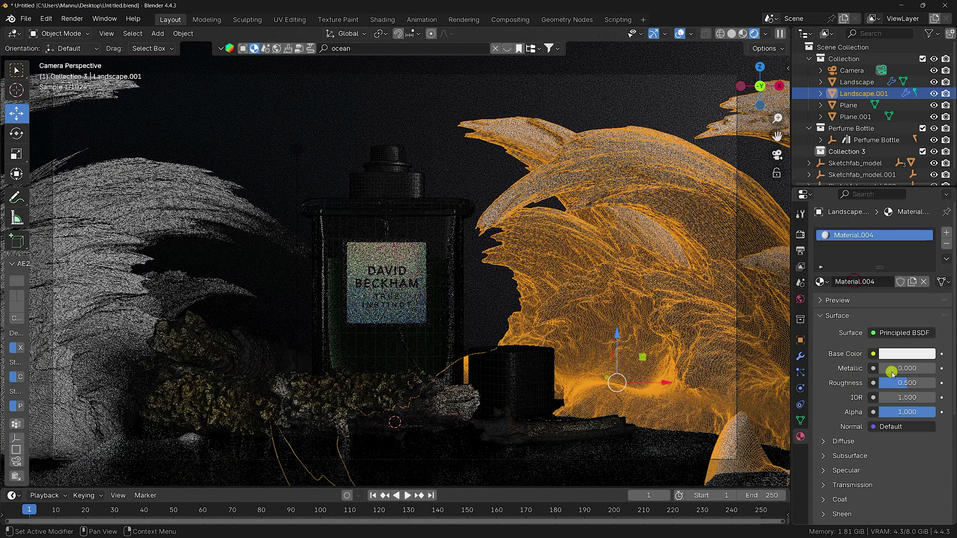
left_click(895, 354)
left_click(914, 212)
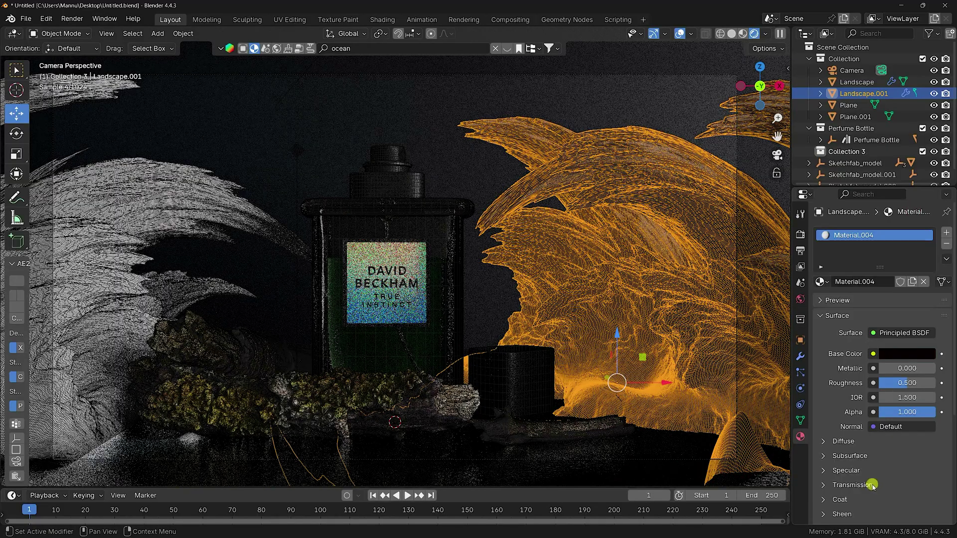
Give the landscape left of the bottle a new material with a black base color
left_click(124, 229)
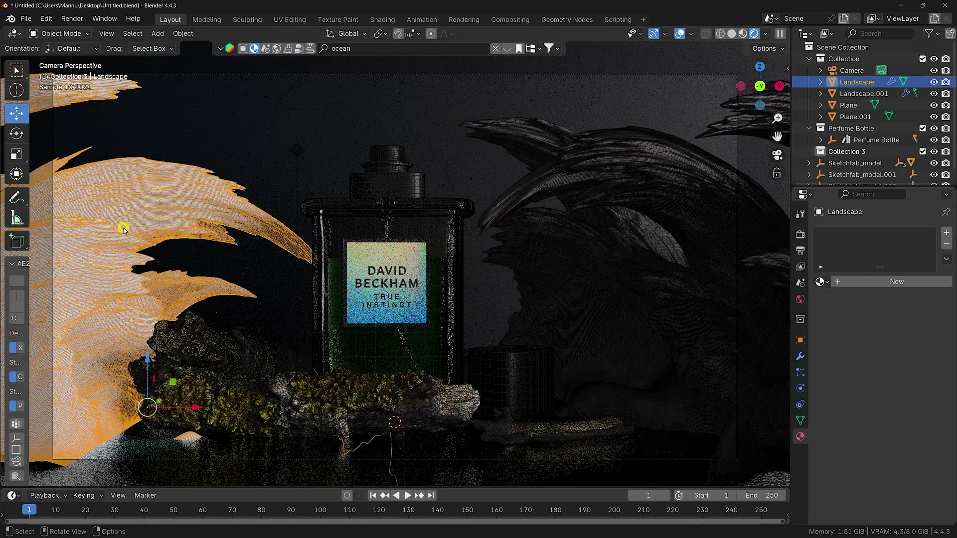
left_click(847, 282)
left_click(907, 354)
left_click(922, 243)
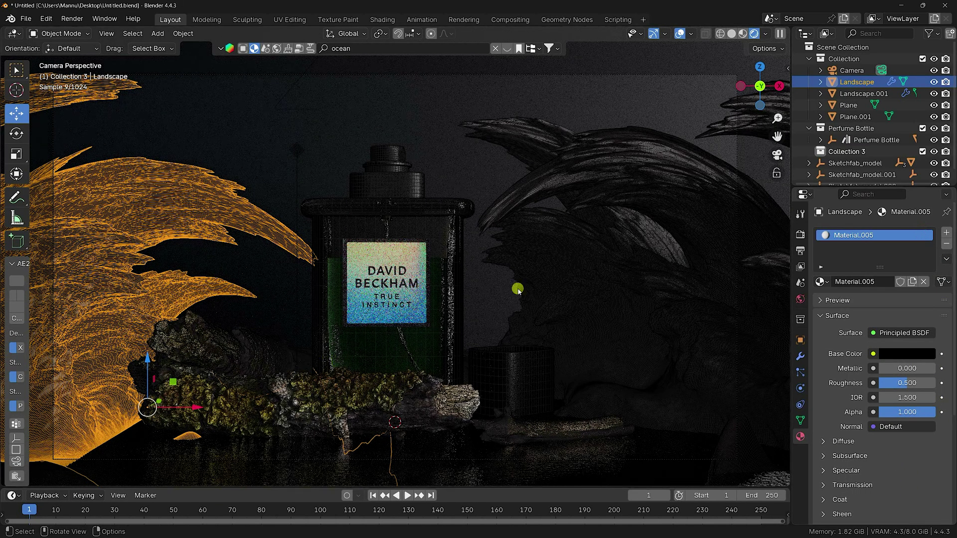
Turn off the wireframe overlay in the viewport and collapse the first collection in the outliner
left_click(691, 33)
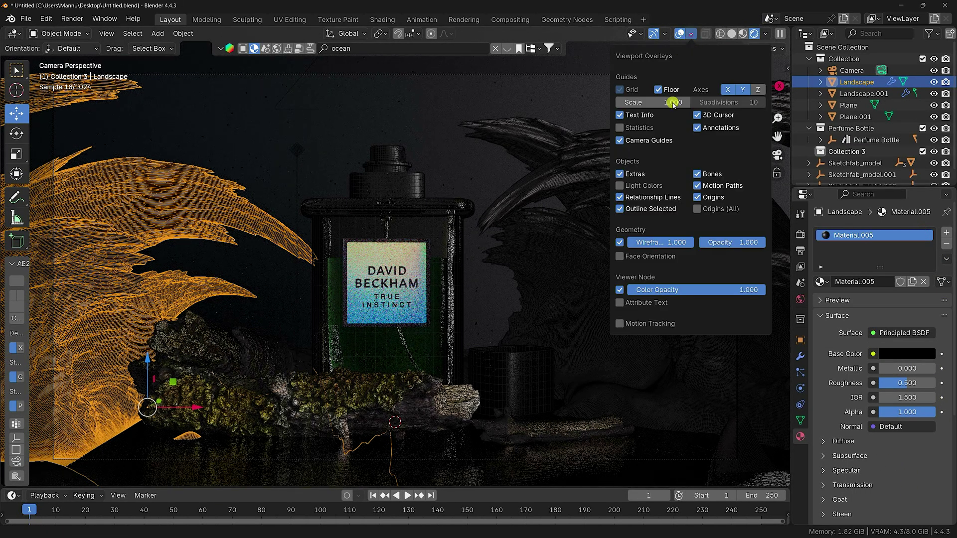
left_click(620, 243)
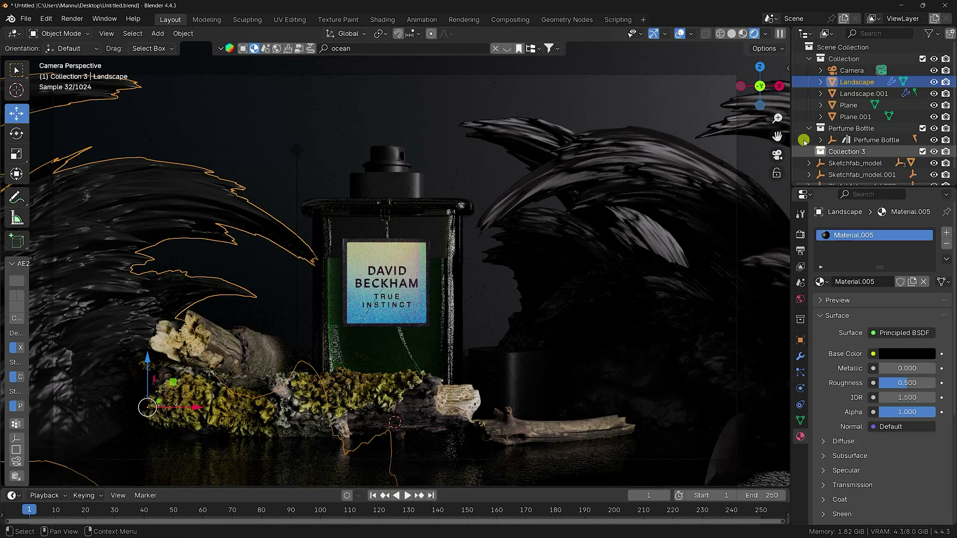
left_click(856, 117)
left_click(809, 59)
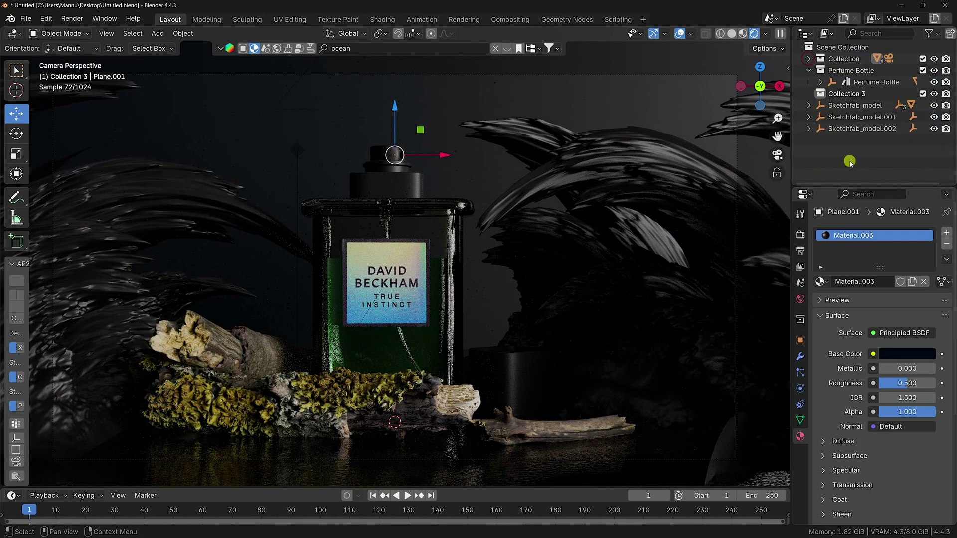
Switch the viewport to solid shading and create a new collection in the scene for the lights
left_click(731, 33)
right_click(864, 152)
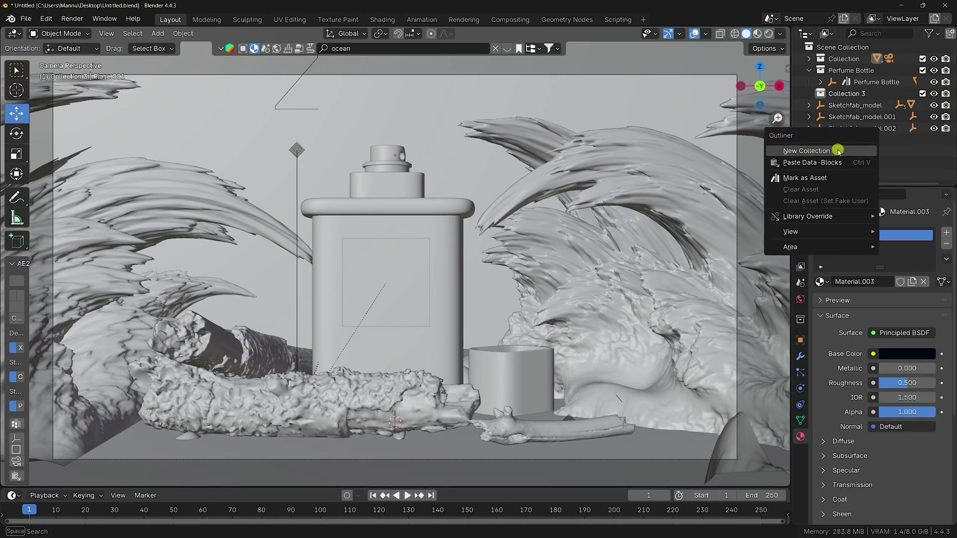
left_click(838, 149)
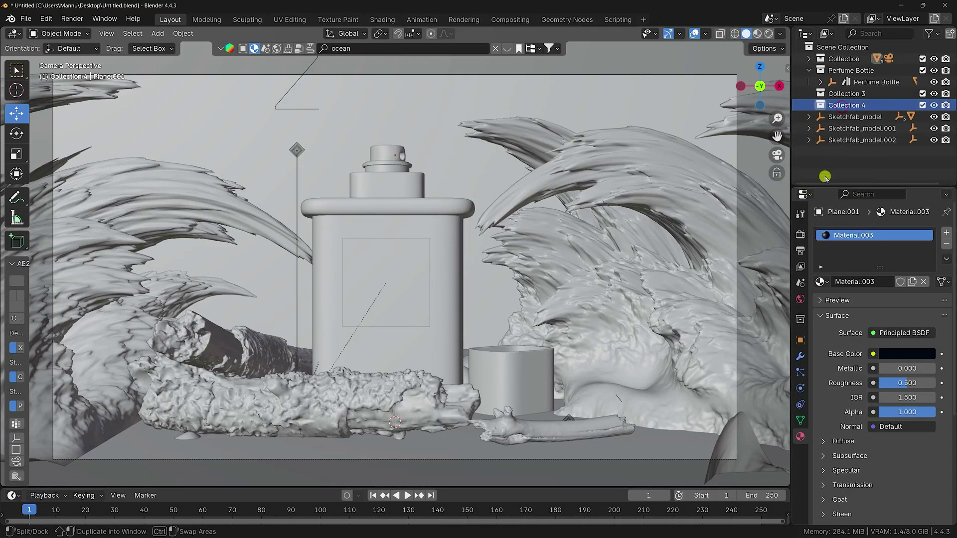
Add an area light and move it behind the bottle, to about 18.94 m on Y and 11.85 m on Z
scroll(451, 143, "down", 4)
middle_click_drag(451, 143, 356, 142)
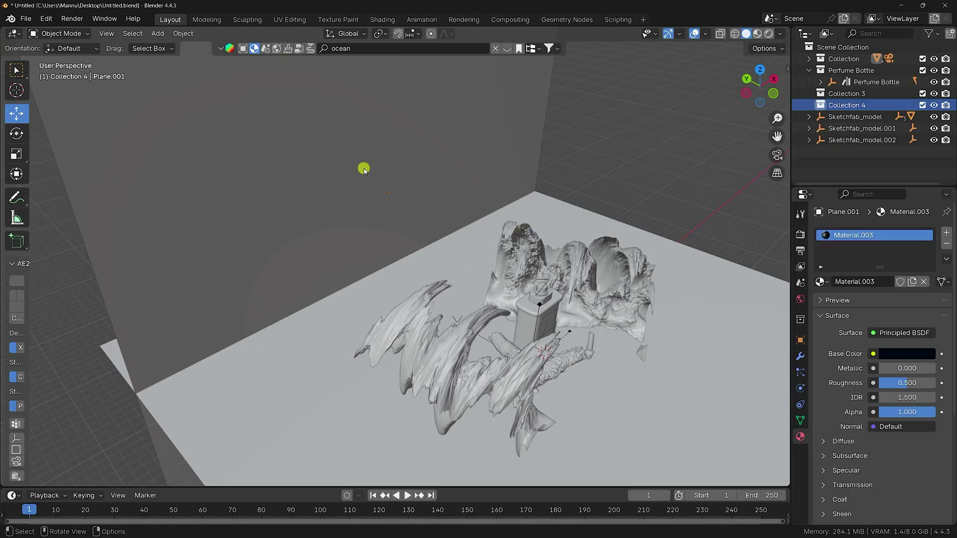
left_click(158, 33)
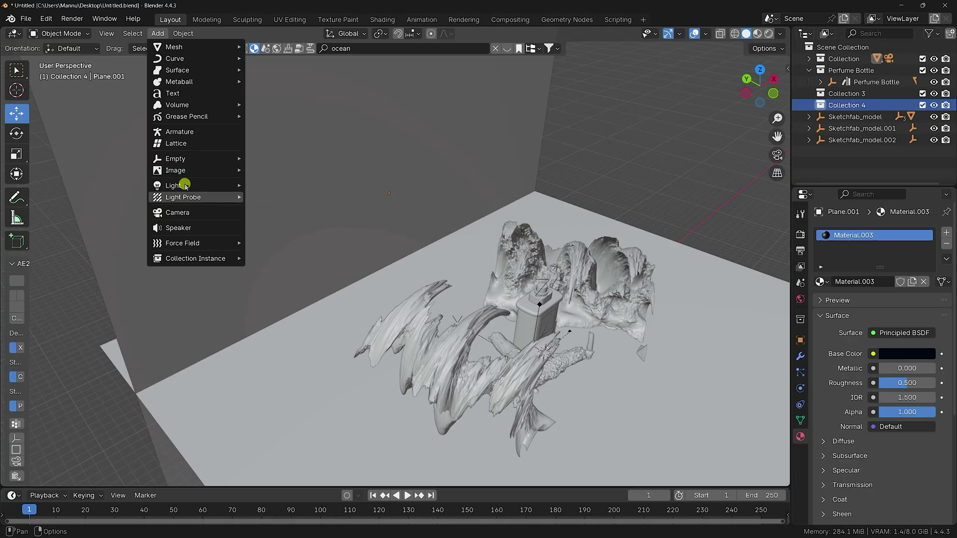
mouse_move(180, 185)
left_click(283, 226)
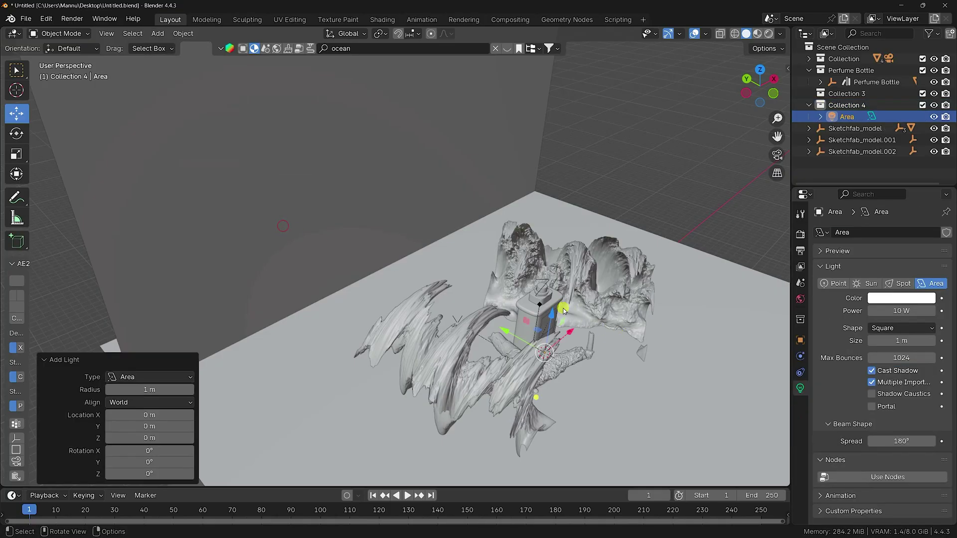
left_click_drag(555, 314, 555, 214)
left_click_drag(527, 244, 380, 201)
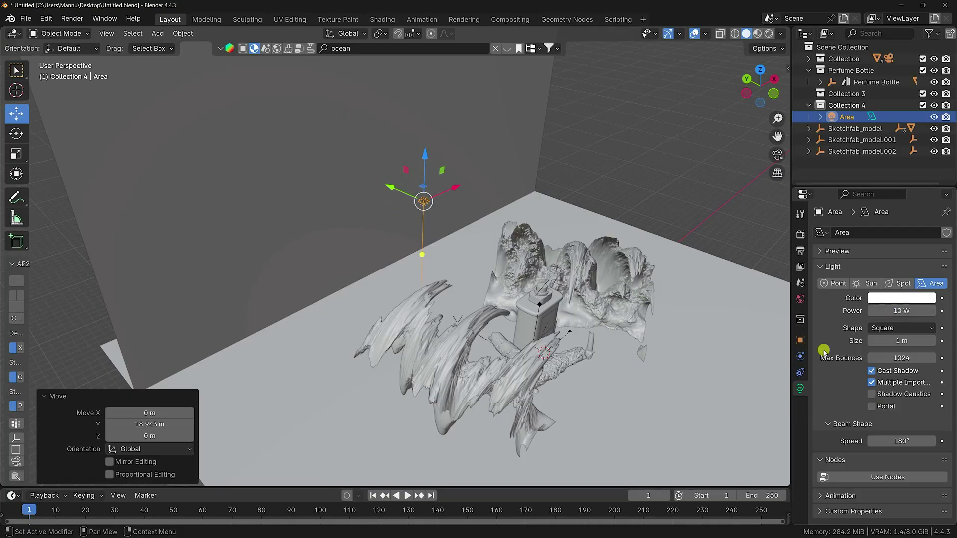
Set the area light's X rotation to 90° and lower the light by about 3.26 m
left_click(800, 340)
left_click(893, 307)
type("9")
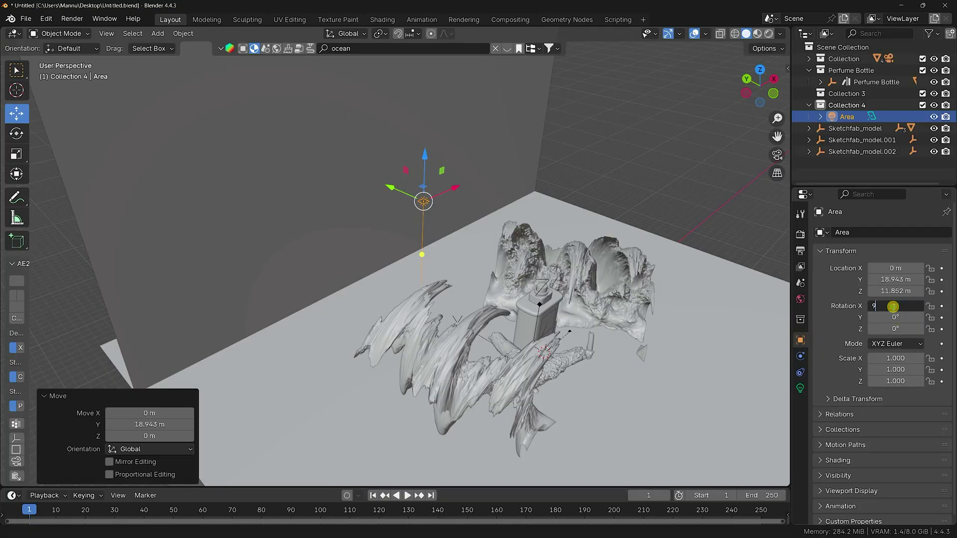
type("0")
key("Return")
middle_click_drag(428, 279, 407, 172)
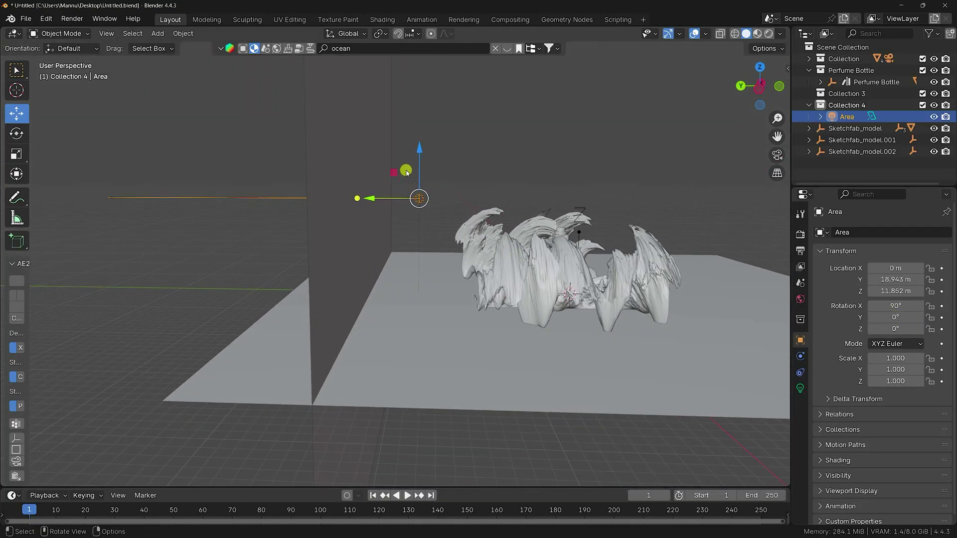
left_click_drag(419, 150, 711, 323)
Change the area light's shape to Disk, with a size of 8 m and a power of 1000 W
left_click(800, 388)
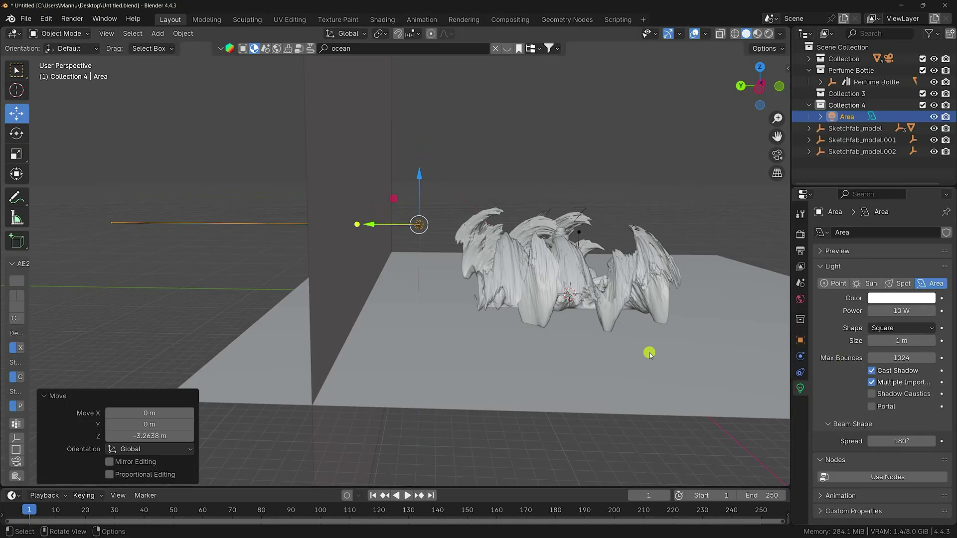
middle_click_drag(650, 354, 432, 338)
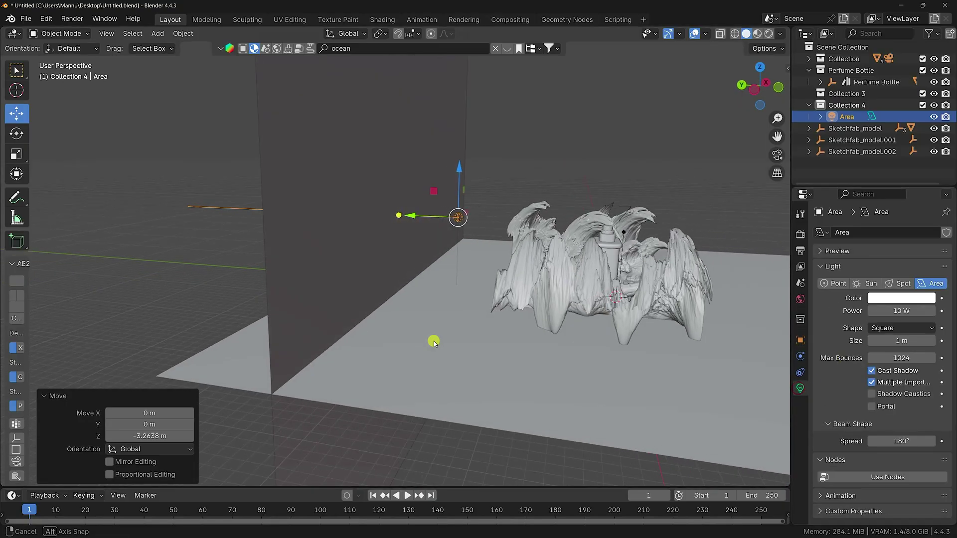
left_click(892, 329)
left_click(881, 368)
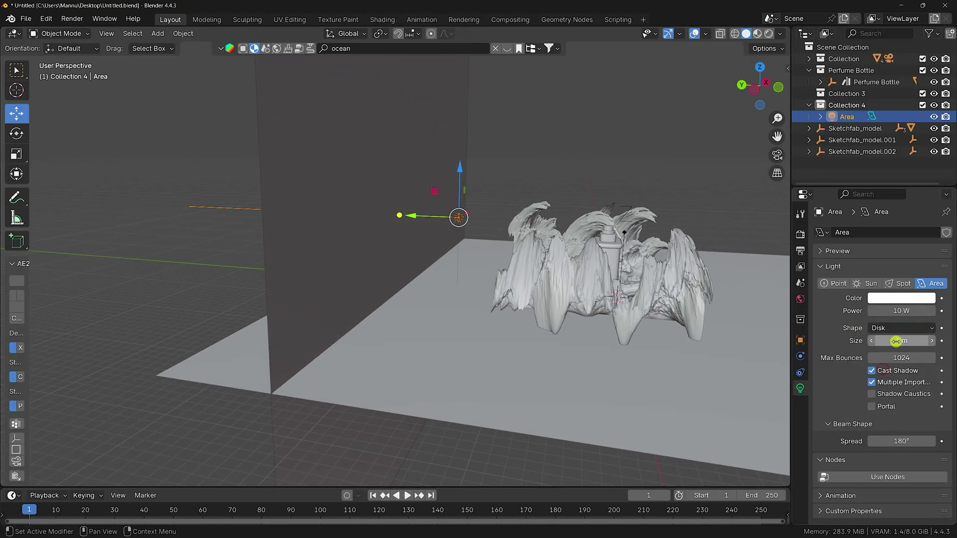
left_click(896, 342)
type("8")
key("Return")
middle_click_drag(439, 259, 411, 254)
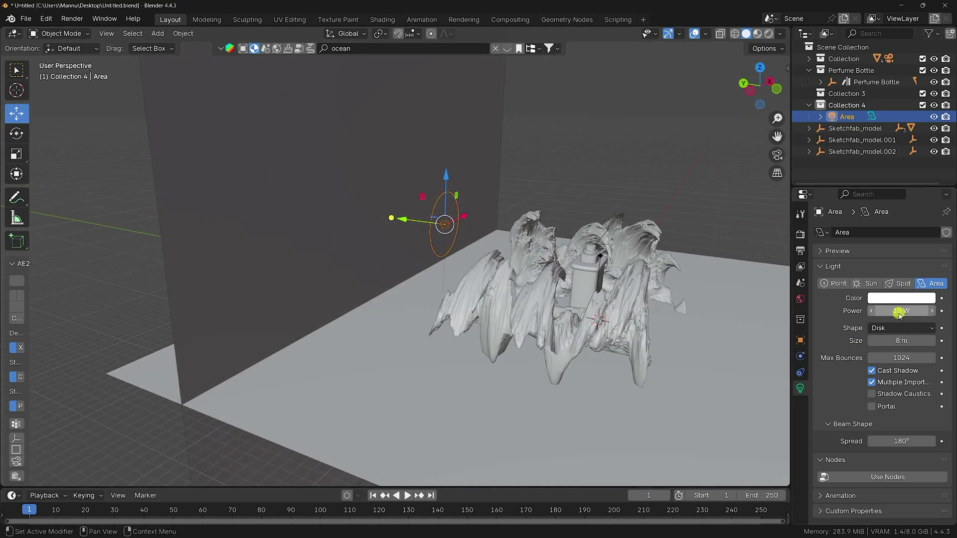
left_click(903, 310)
type("1000")
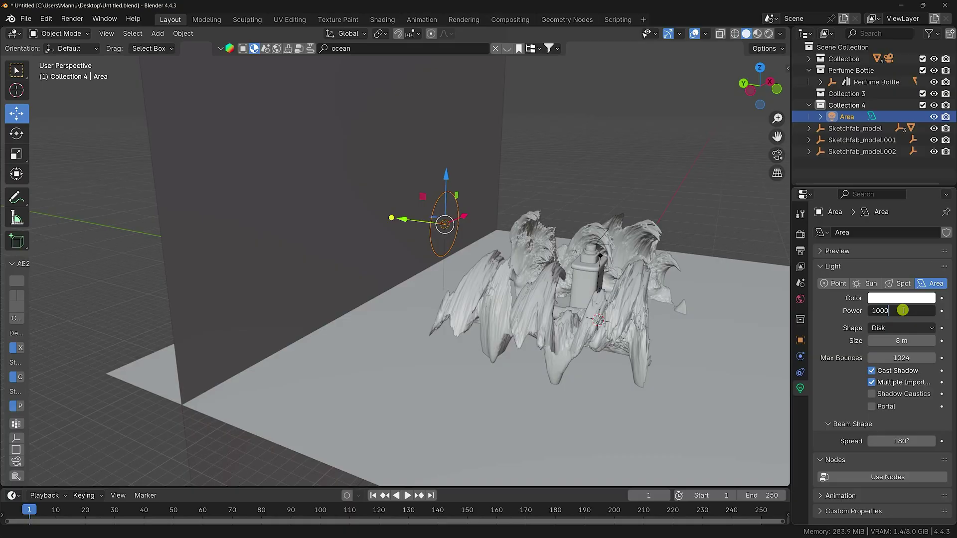
key("Return")
Color the area light blue with a hue of 0.6 and a saturation of 1
left_click(901, 298)
left_click(881, 241)
type("0")
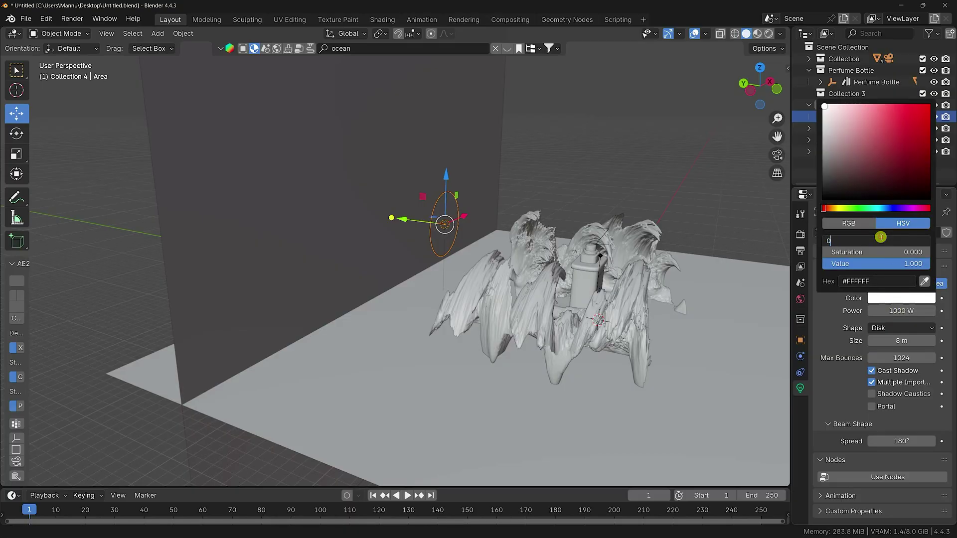
type(".6")
key("Return")
left_click(878, 252)
type("1")
key("Return")
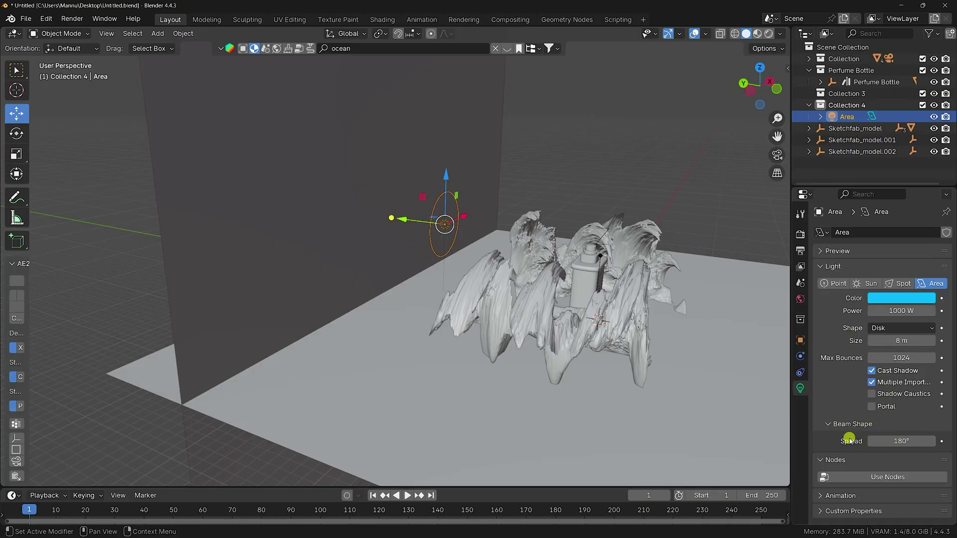
Set the area light's beam spread to 50°
left_click(904, 442)
type("50")
key("Return")
From the camera view, lower the area light about 4.5 m in total and shift it about -0.35 m along X, behind the bottle
key("KP_0")
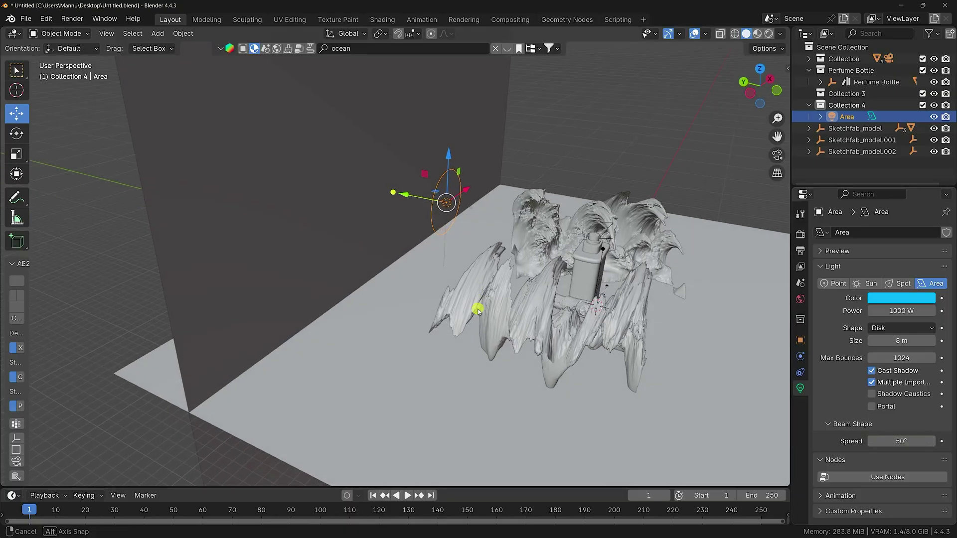
scroll(472, 298, "up", 2)
key("g")
key("z")
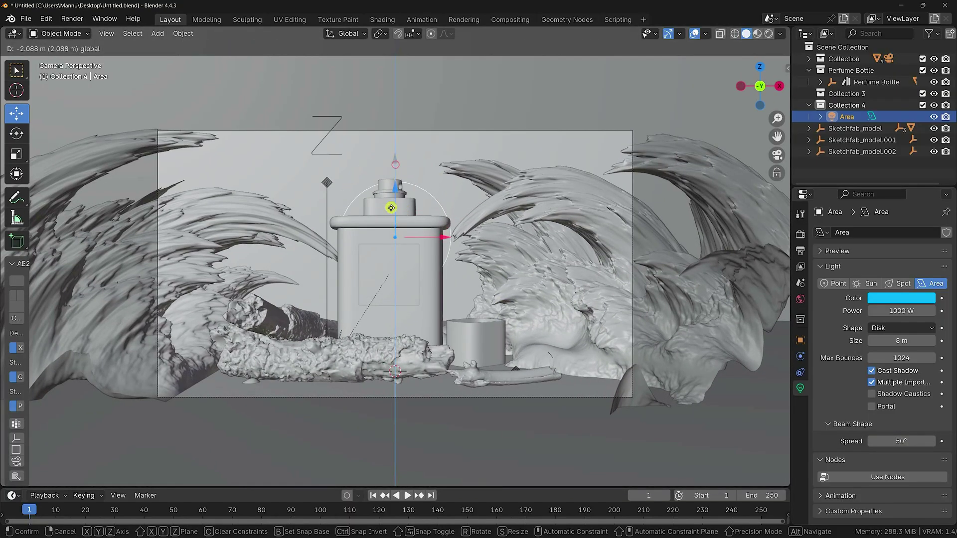
left_click(438, 260)
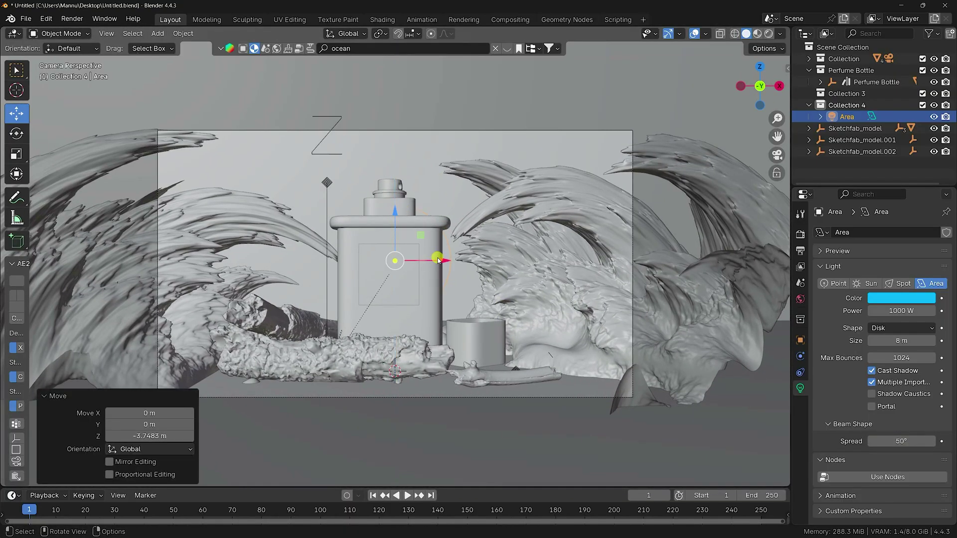
mouse_move(437, 260)
left_mouse_down()
mouse_move(428, 259)
mouse_move(437, 265)
left_mouse_up()
scroll(389, 227, "up", 3)
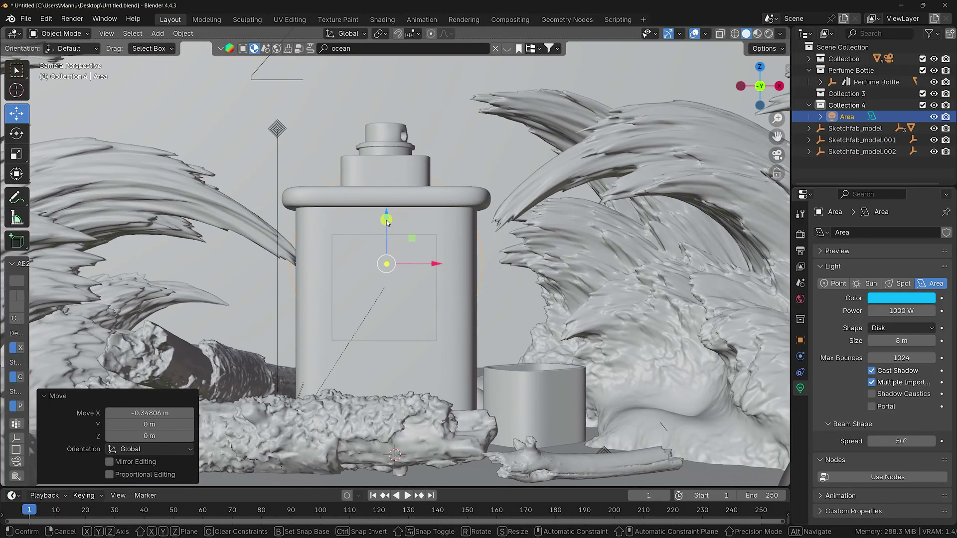
left_click_drag(387, 220, 387, 239)
Increase the disk light's size to 10 m
left_click(912, 337)
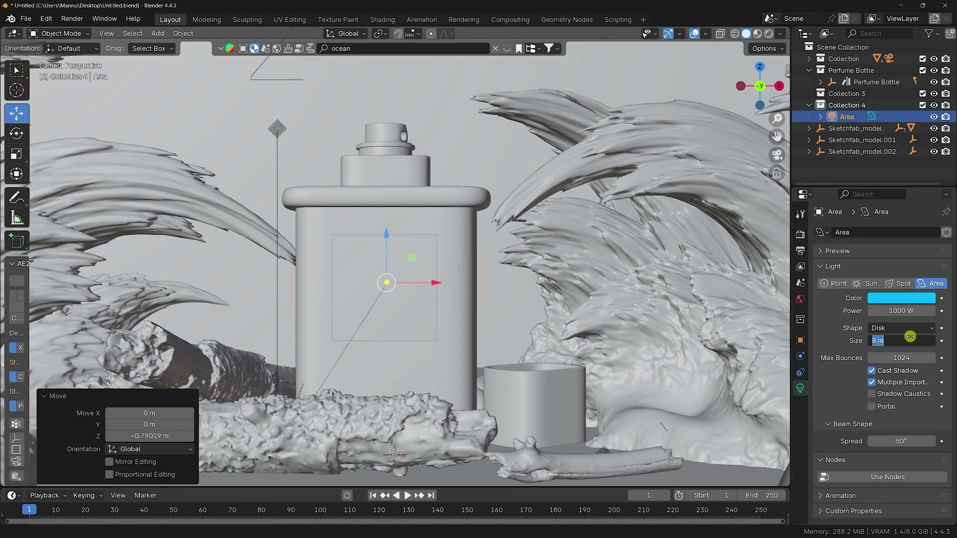
type("10")
key("Return")
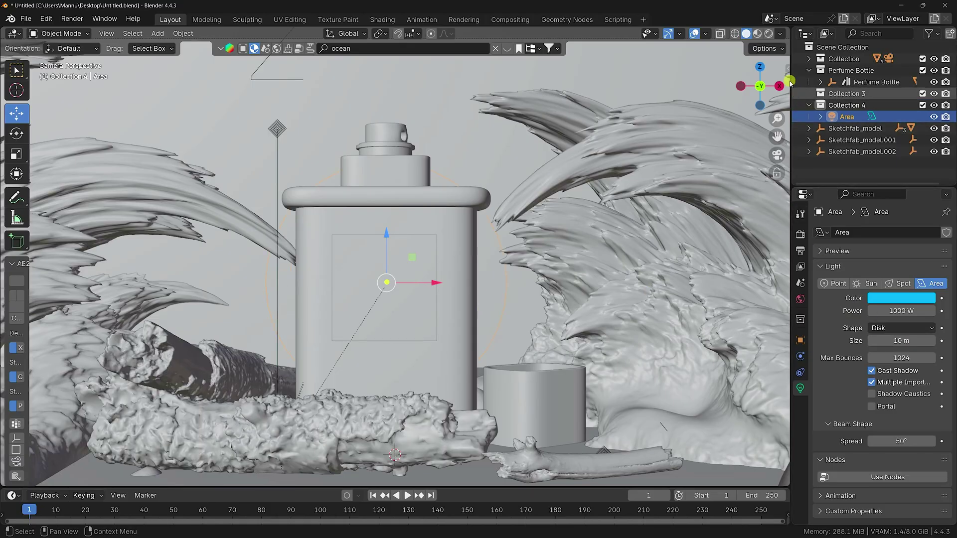
Switch to rendered shading, shift the area light about -0.28 m along X and deselect it
left_click(768, 33)
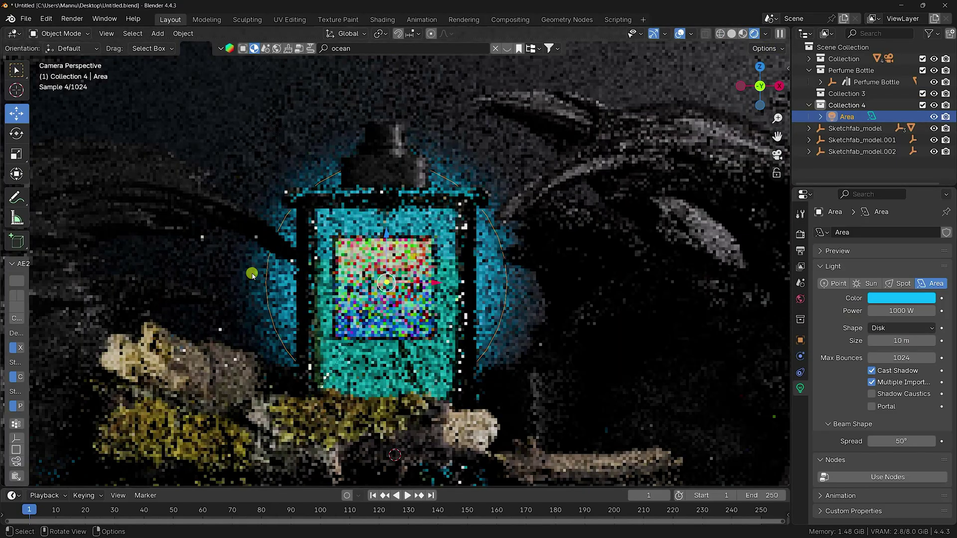
left_click_drag(435, 283, 428, 283)
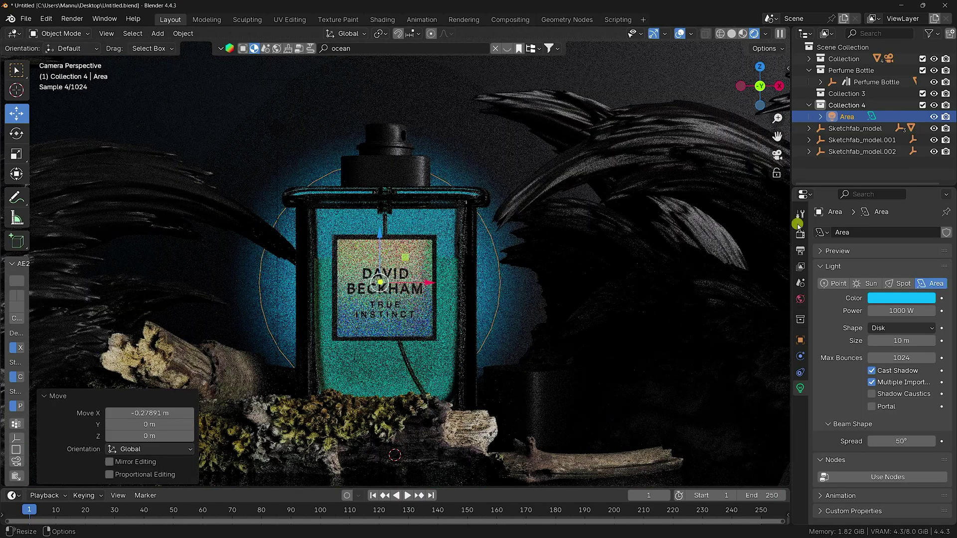
key("alt+a")
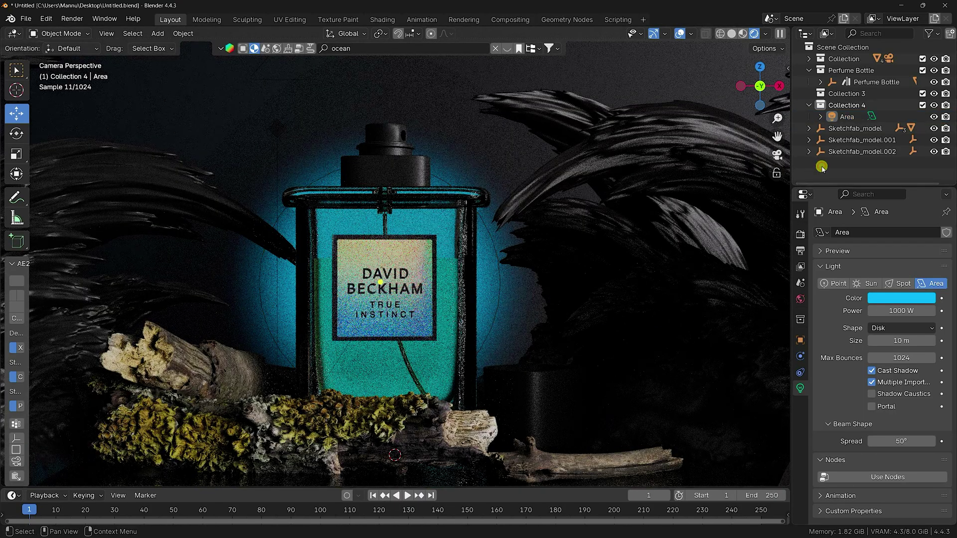
Disable Multiple Importance for the area light
left_click(873, 383)
left_click(874, 382)
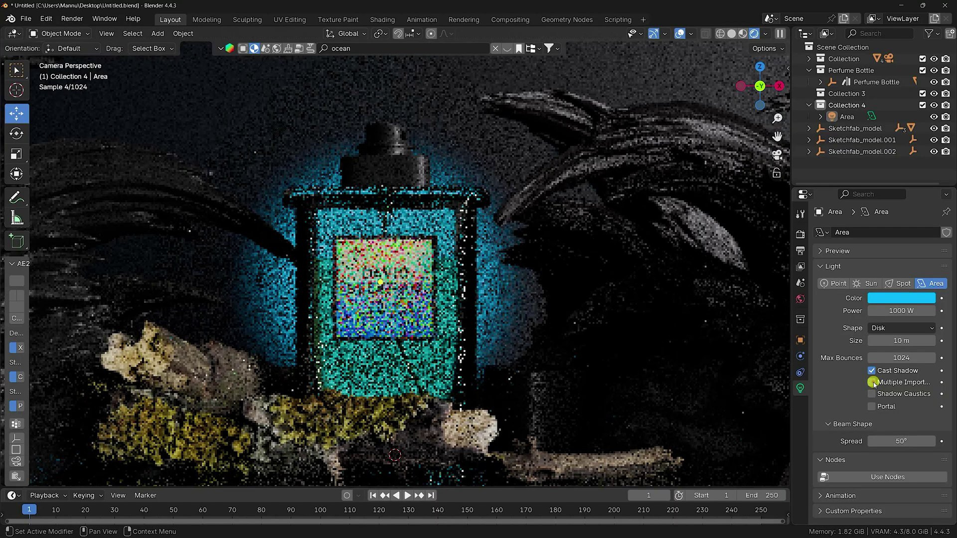
left_click(844, 168)
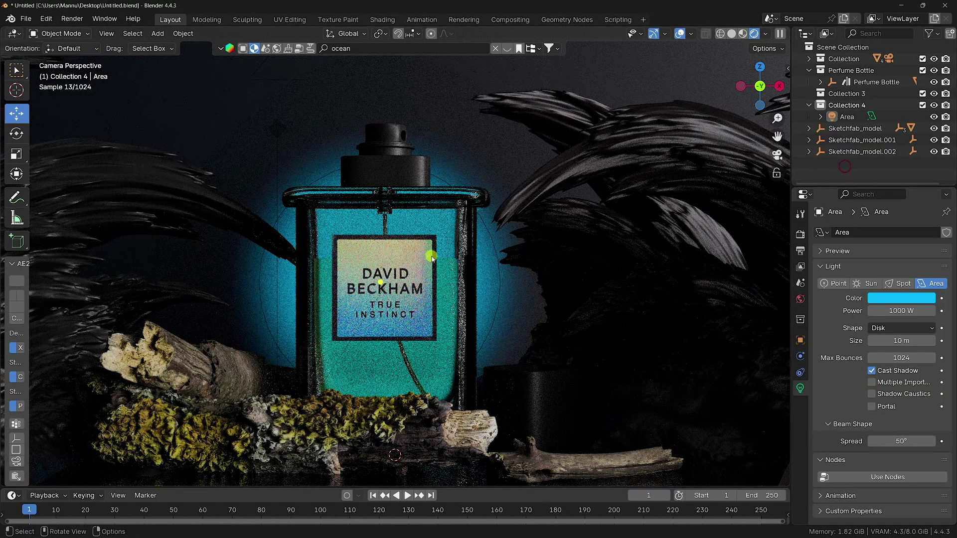
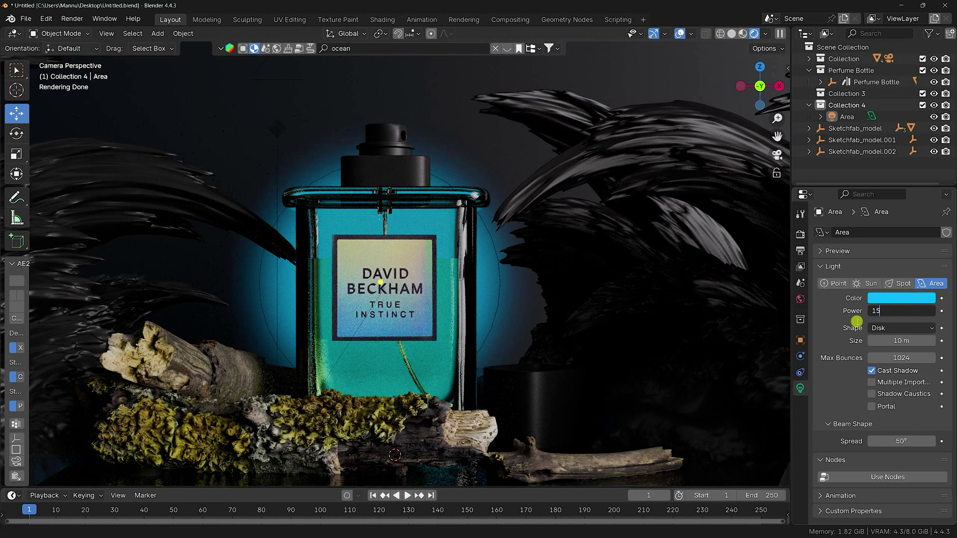
Set the blue disk light's power to 1500 W and switch the viewport back to solid shading
key("Return")
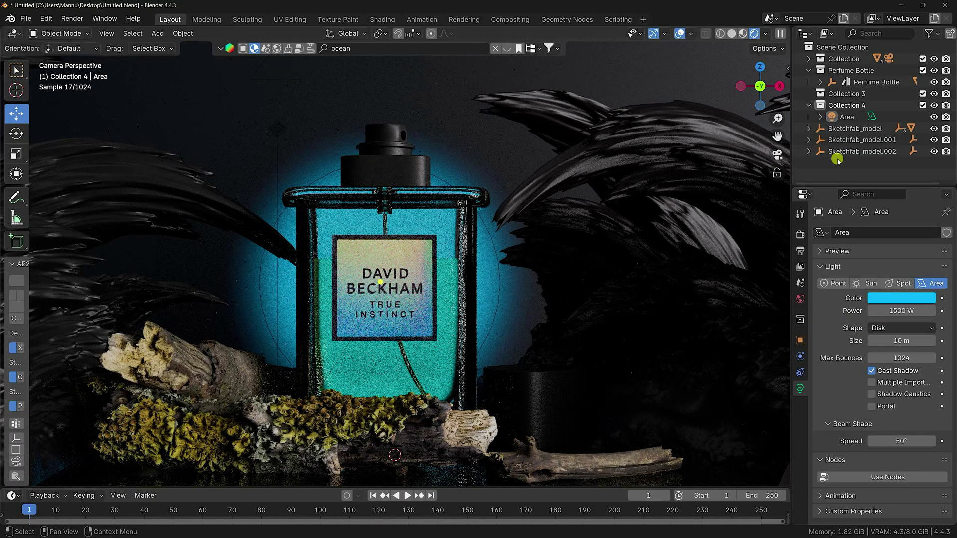
key("z")
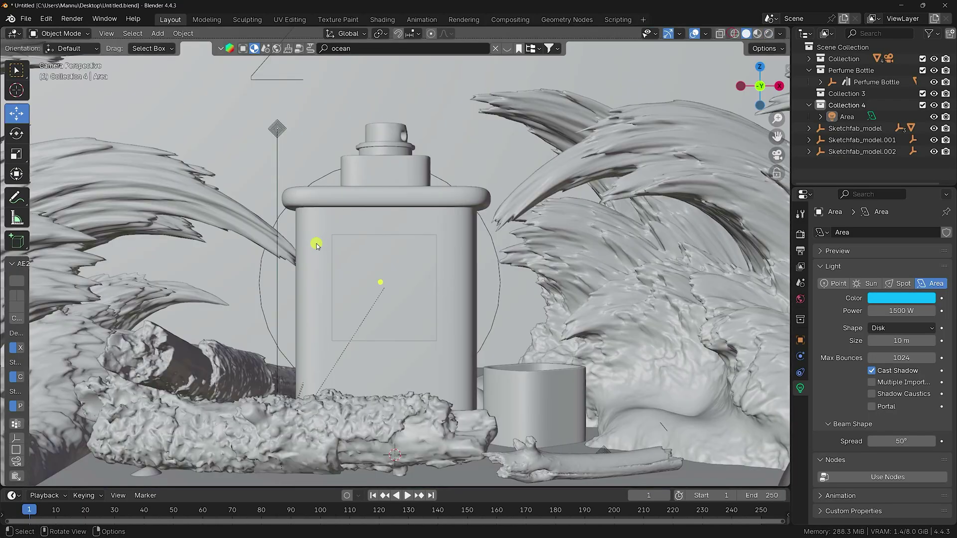
Add a second area light and move it about 9.8 m along Y, behind the bottle
mouse_move(317, 241)
middle_mouse_down()
mouse_move(391, 305)
mouse_move(369, 293)
mouse_move(358, 327)
middle_mouse_up()
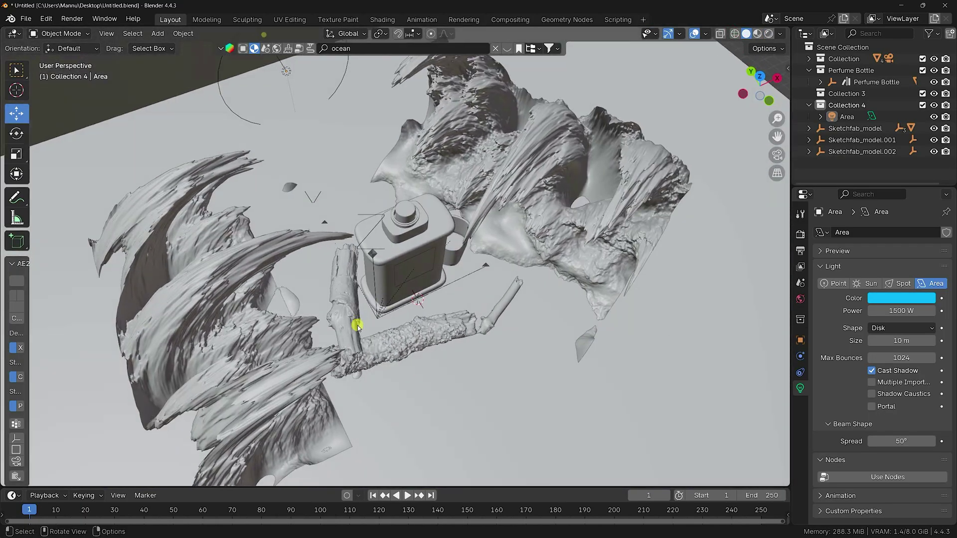
left_click(153, 34)
mouse_move(181, 186)
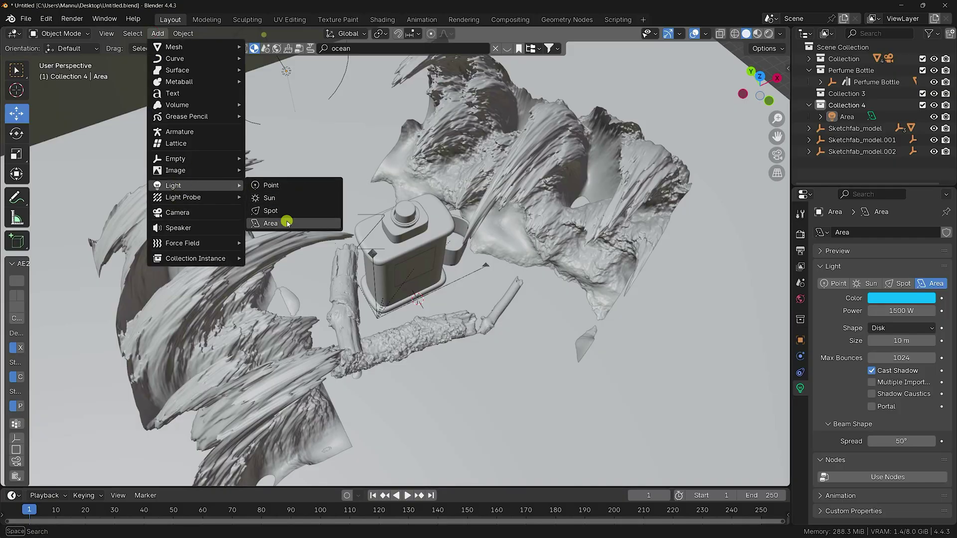
left_click(281, 222)
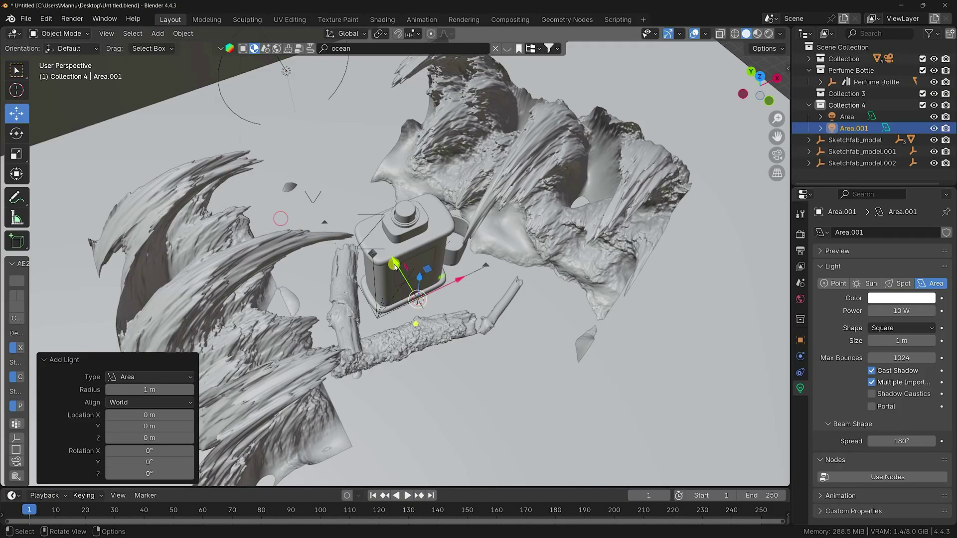
left_click_drag(398, 265, 330, 159)
From the top view, shift the new area light about -5.4 m along X, then raise it about 4.6 m
mouse_move(330, 160)
middle_mouse_down()
mouse_move(380, 216)
mouse_move(510, 193)
mouse_move(319, 200)
mouse_move(293, 180)
middle_mouse_up()
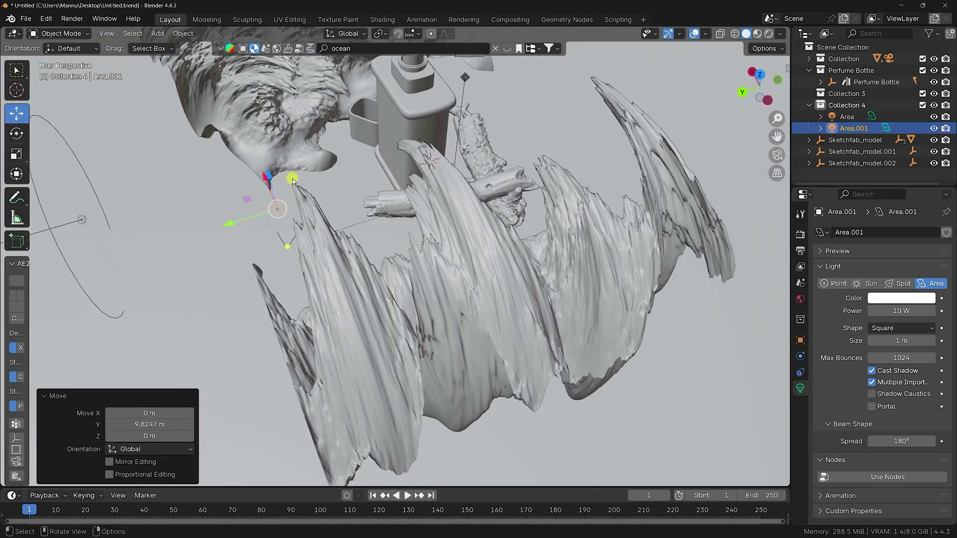
key("KP_7")
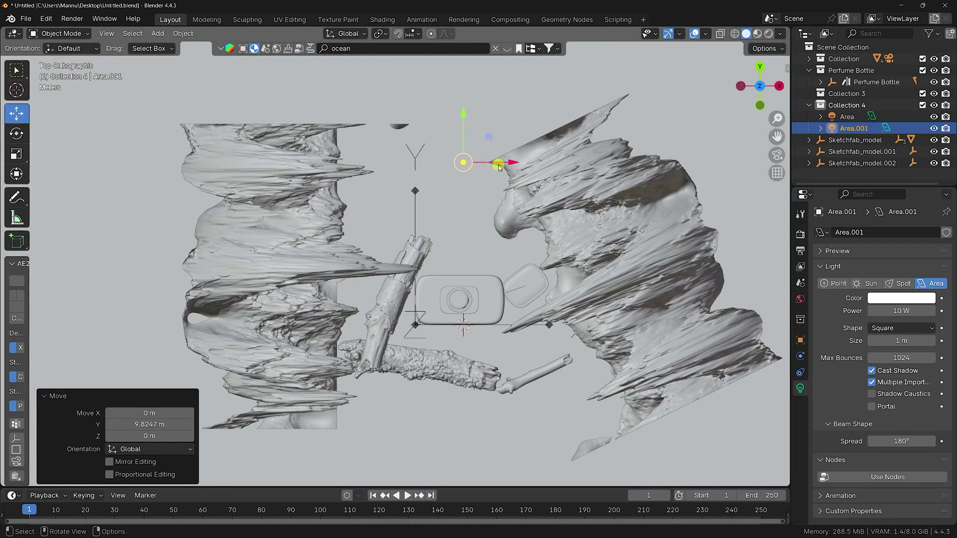
left_click_drag(499, 166, 407, 166)
middle_click_drag(399, 195, 378, 257)
left_click_drag(378, 255, 375, 187)
Set the new square area light's size to 5 m
left_click(800, 340)
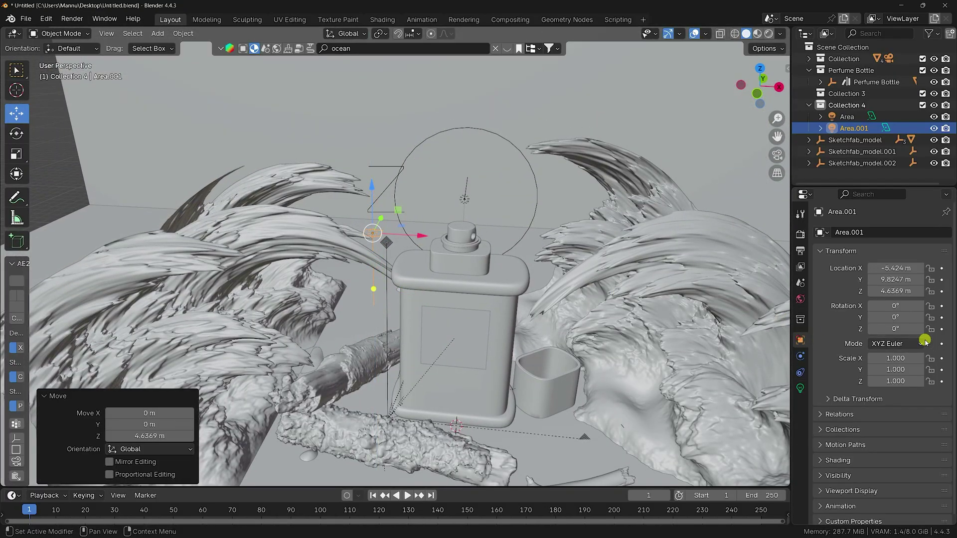
left_click(801, 388)
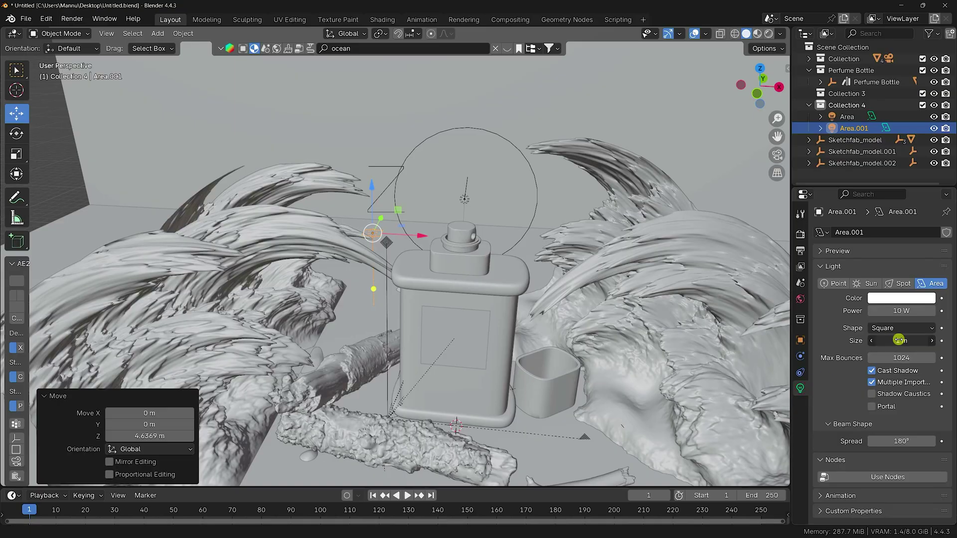
left_click_drag(234, 340, 897, 340)
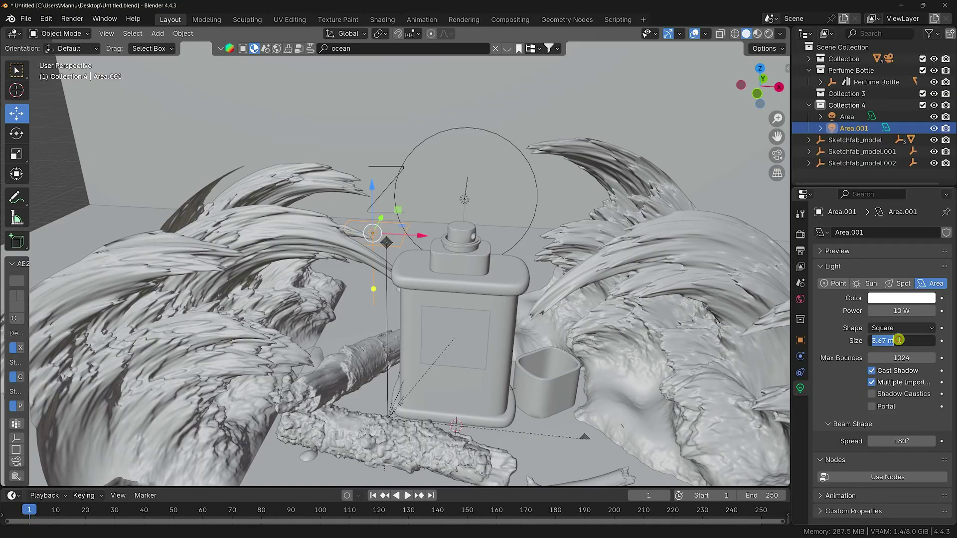
type("5")
key("Return")
Set the square area light's X rotation to -90° so that it stands upright
middle_click_drag(468, 257, 439, 312)
left_click(800, 340)
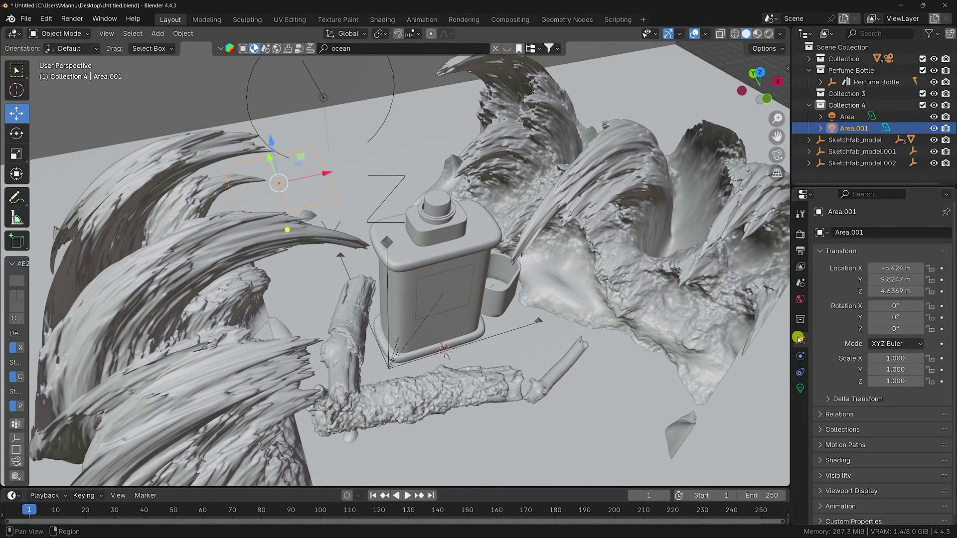
left_click(891, 306)
type("13")
key("Return")
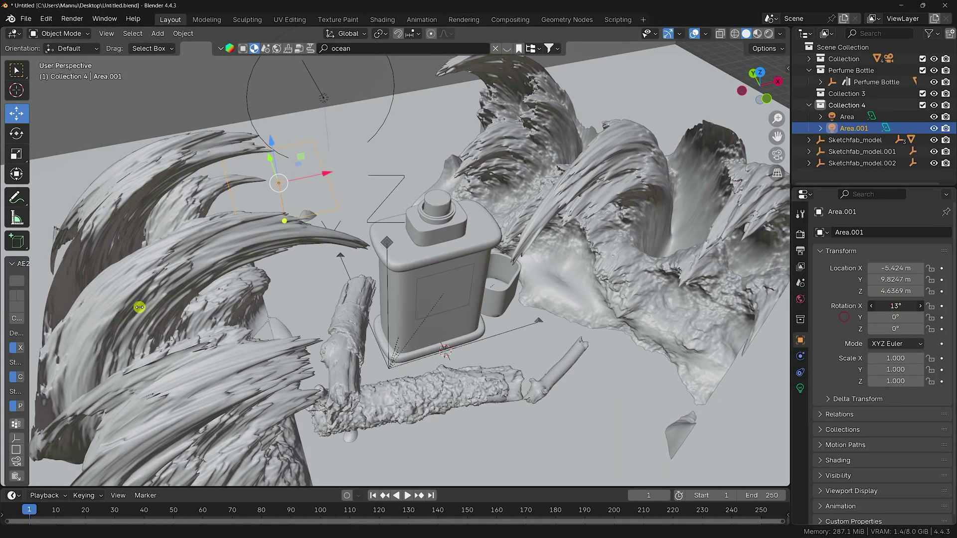
left_click(893, 305)
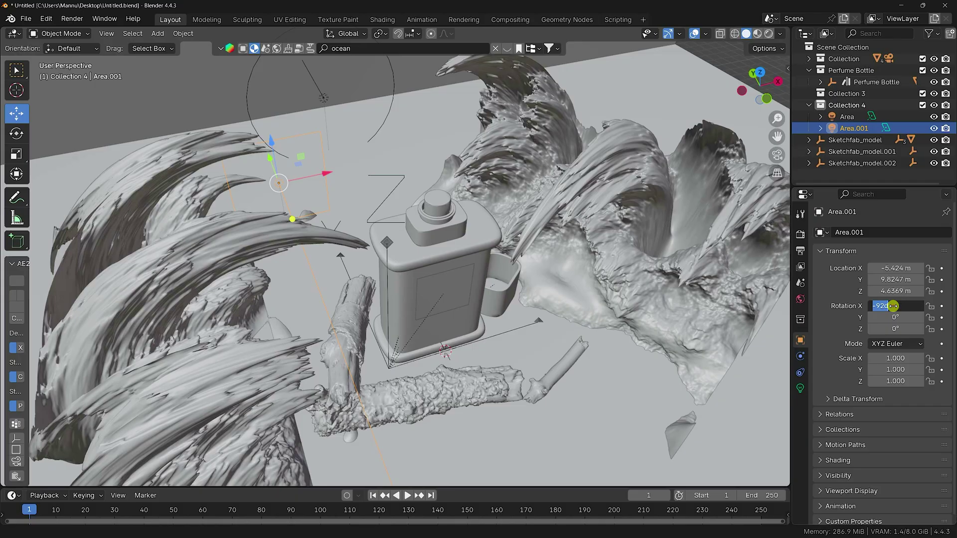
type("-90")
key("Return")
Shift the square area light about -1.3 m along X and set its Z rotation to 30°
middle_click_drag(339, 258, 428, 223)
left_click_drag(415, 239, 390, 234)
middle_click_drag(393, 287, 387, 278, "shift")
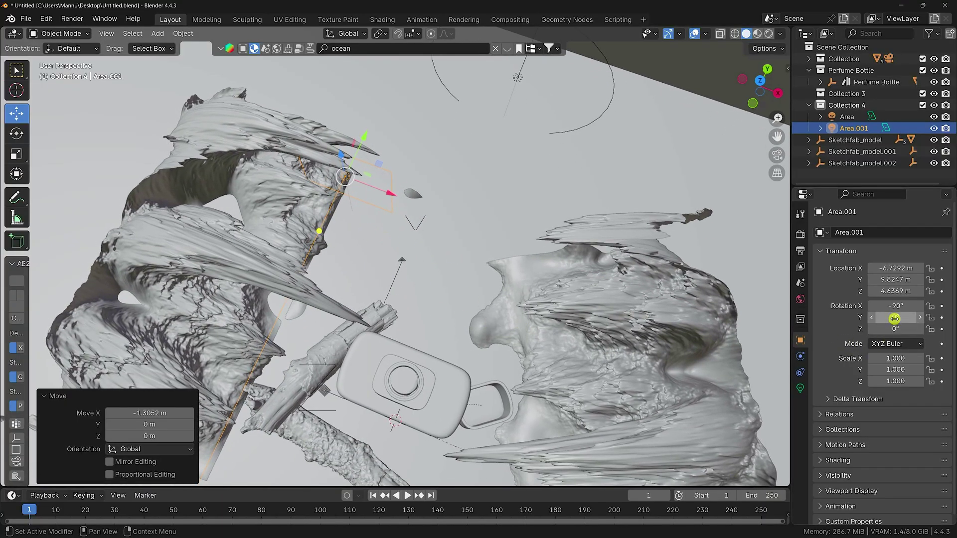
left_click_drag(895, 318, 134, 329)
middle_click_drag(144, 329, 373, 429)
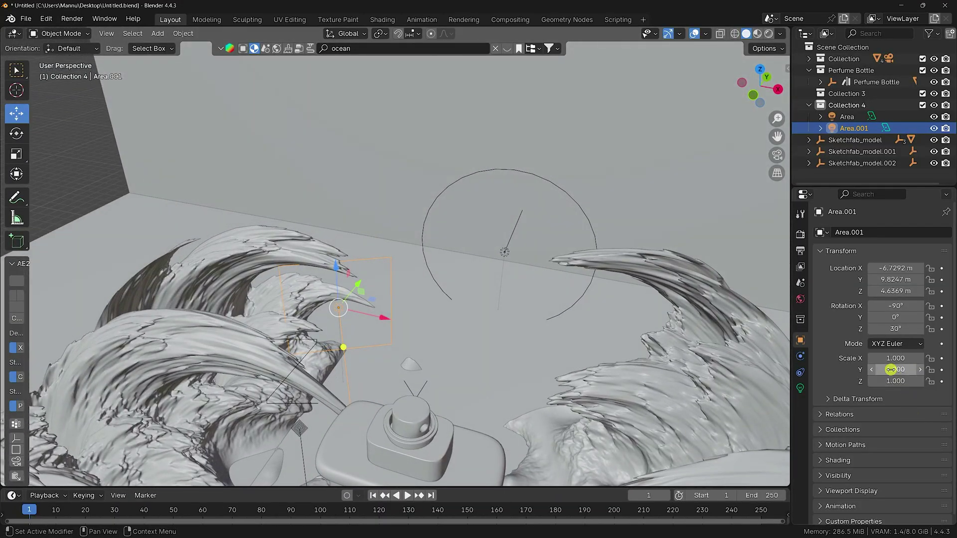
Scale the square area light to 2.000 in Y and 0.790 in X
left_click_drag(891, 370, 165, 377)
left_click(893, 370)
key("Return")
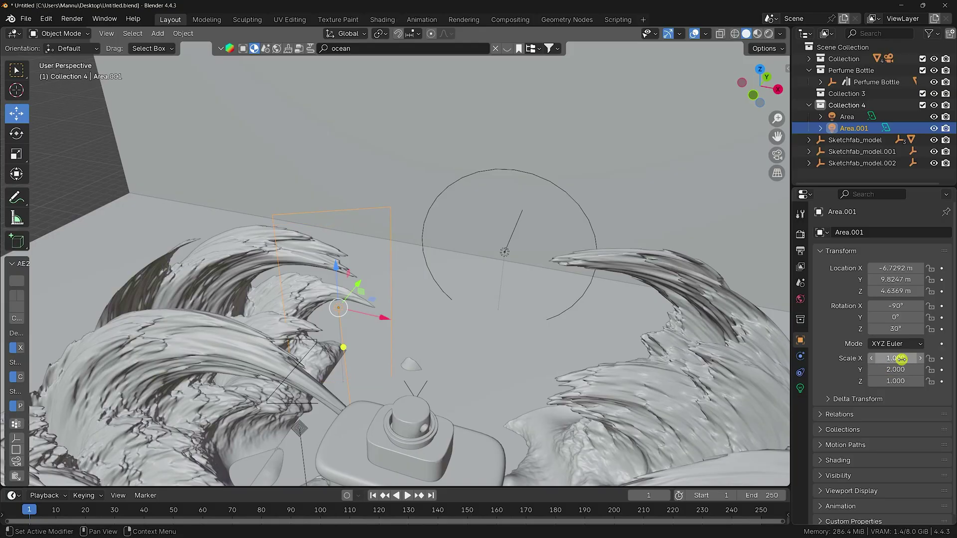
left_click_drag(896, 358, 119, 358)
middle_click_drag(321, 364, 766, 461)
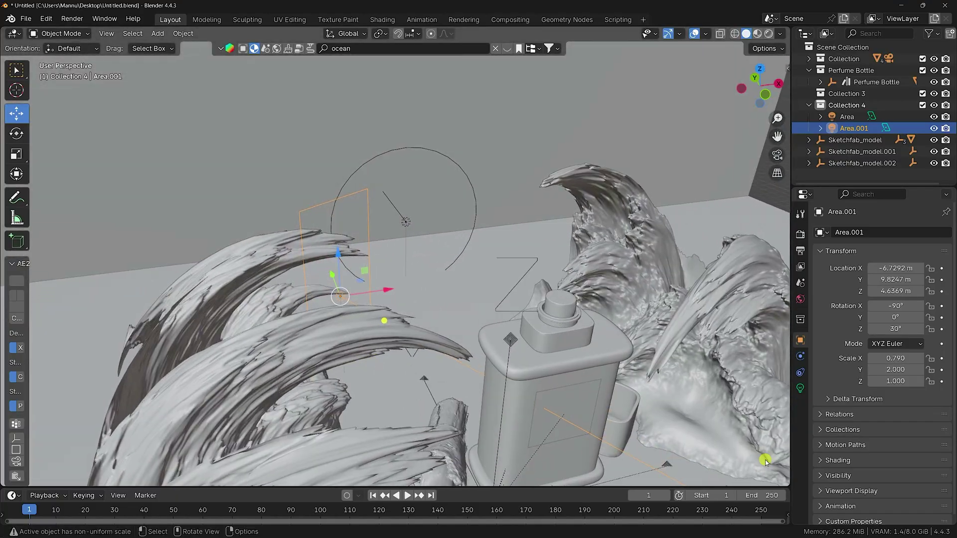
Set the square area light's power to 1000 W and its beam spread to 40°
left_click(800, 389)
left_click_drag(900, 311, 900, 311)
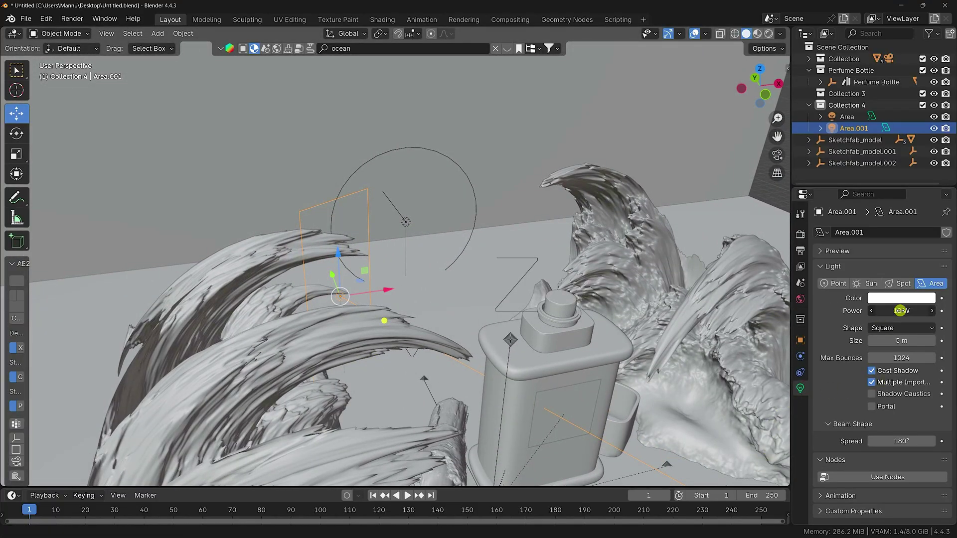
key("Return")
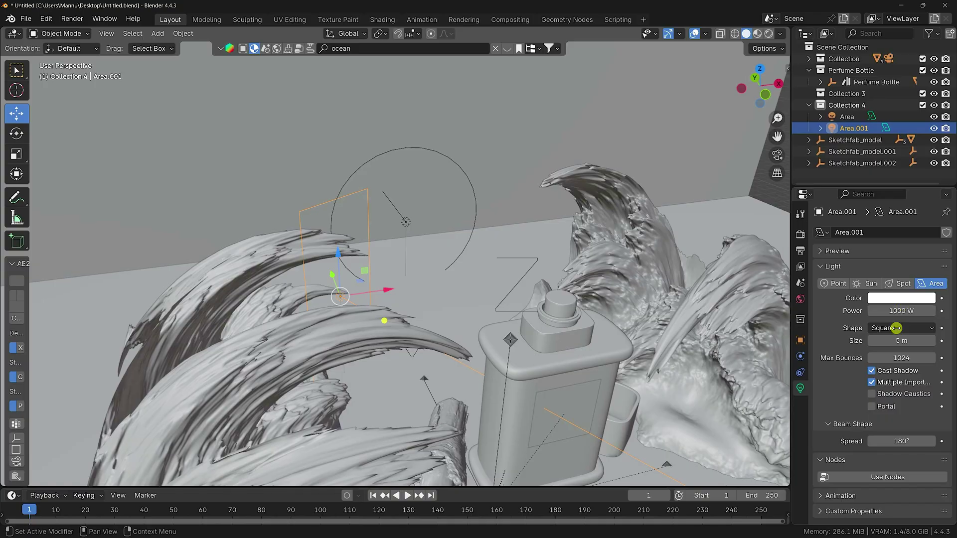
left_click_drag(899, 441, 900, 441)
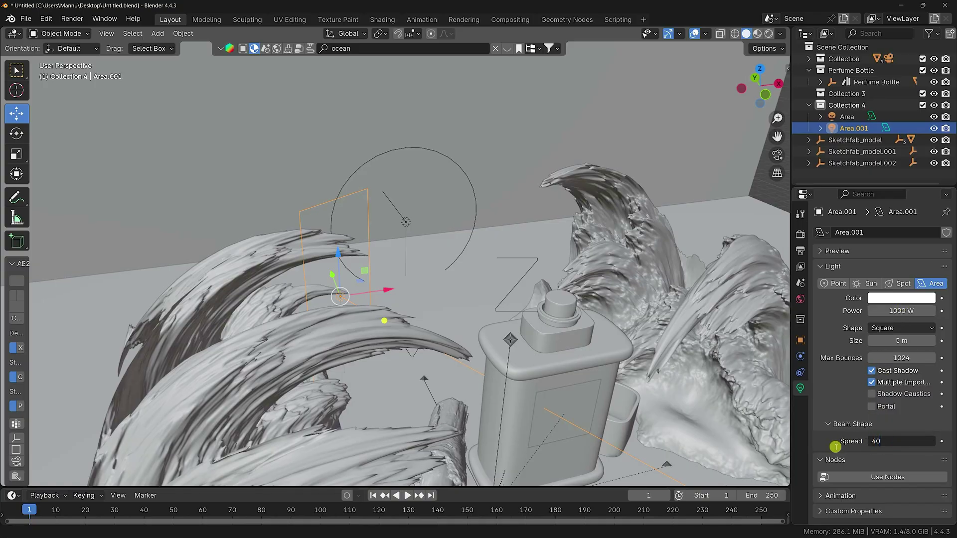
type("40")
key("Return")
Duplicate the square area light and move the copy about 8.6 m along X from the top view
middle_click_drag(439, 359, 409, 358)
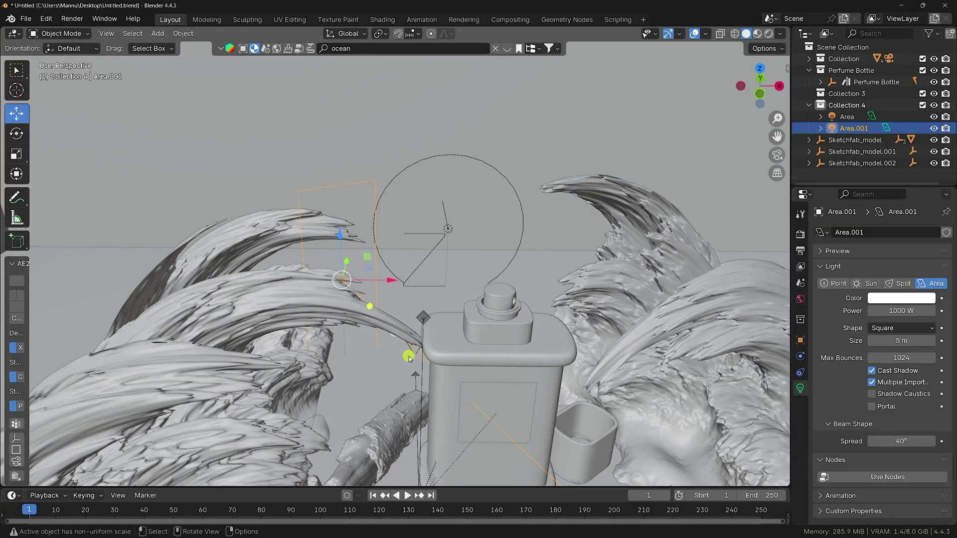
key("shift+d")
right_click(409, 356)
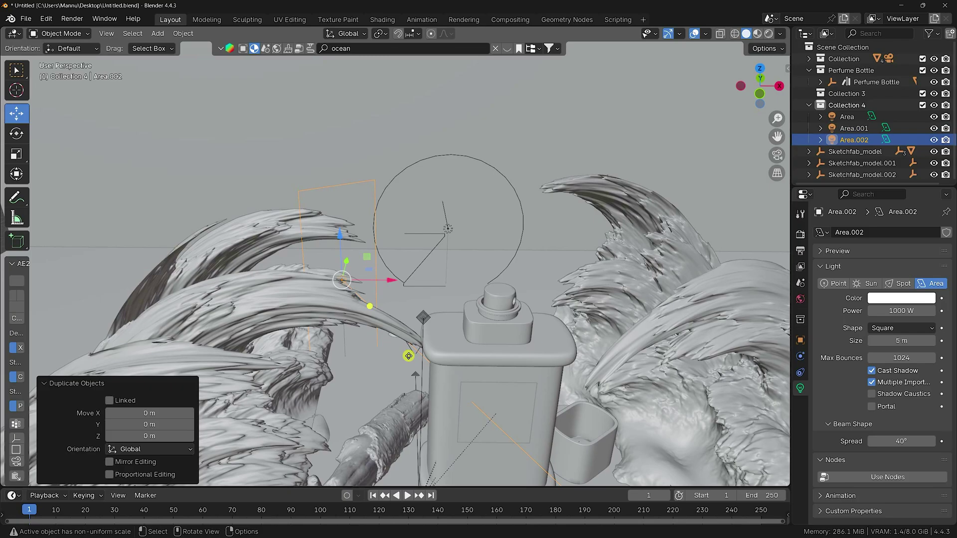
key("KP_7")
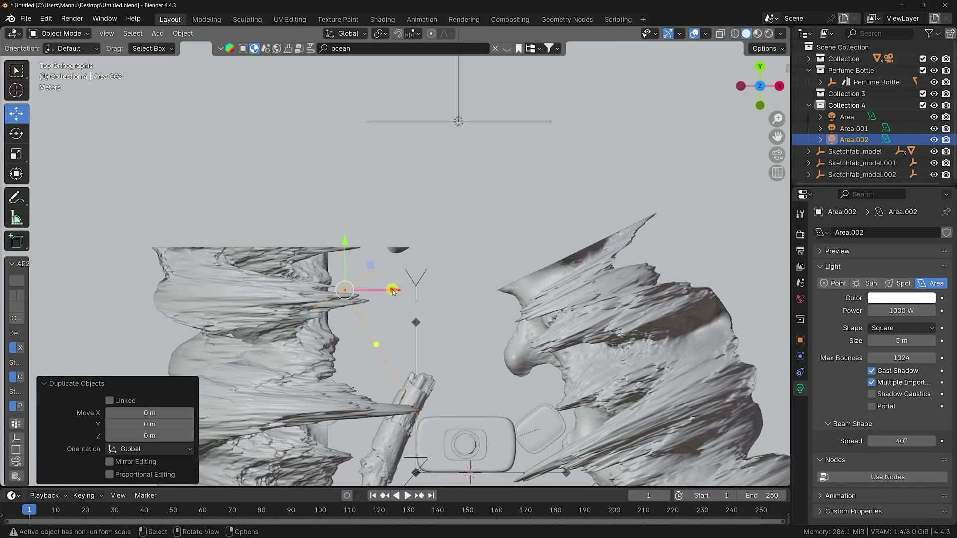
left_click_drag(393, 292, 552, 292)
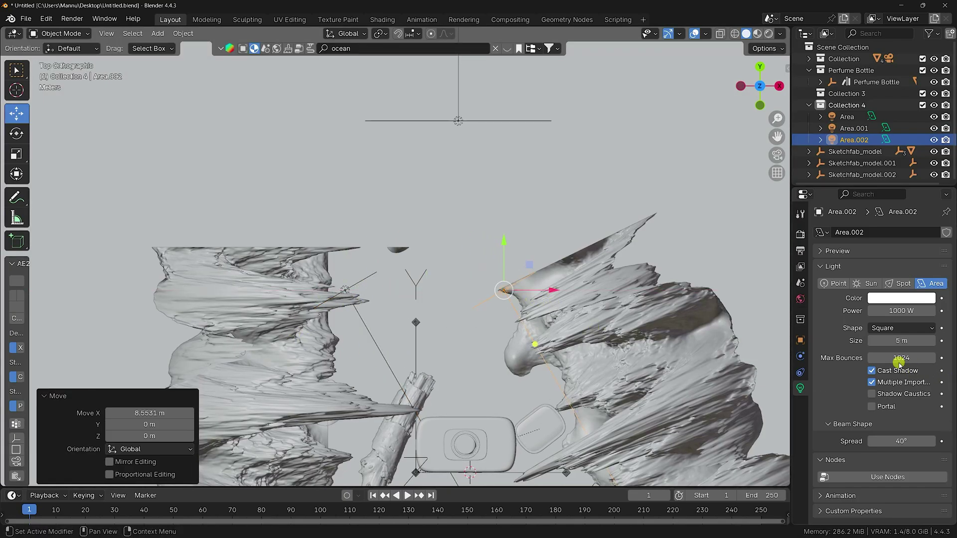
Set the duplicated light's Z rotation to -32° and move it about -2.9 m along Y and 2.8 m along X
left_click(800, 341)
left_click_drag(896, 329, 113, 341)
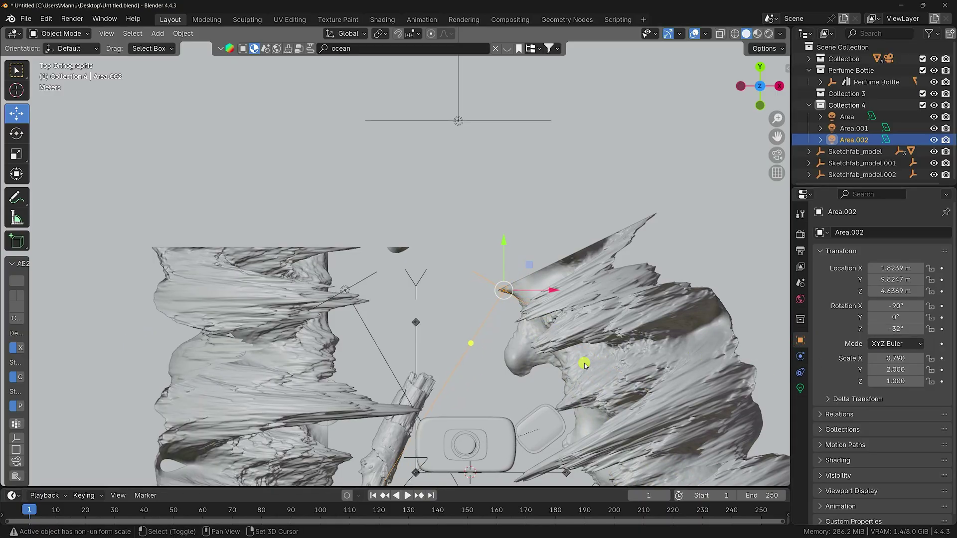
scroll(389, 225, "up", 2)
middle_click_drag(549, 299, 389, 230, "shift")
left_click_drag(388, 178, 387, 256)
left_click_drag(438, 306, 512, 323)
middle_click_drag(435, 379, 474, 298)
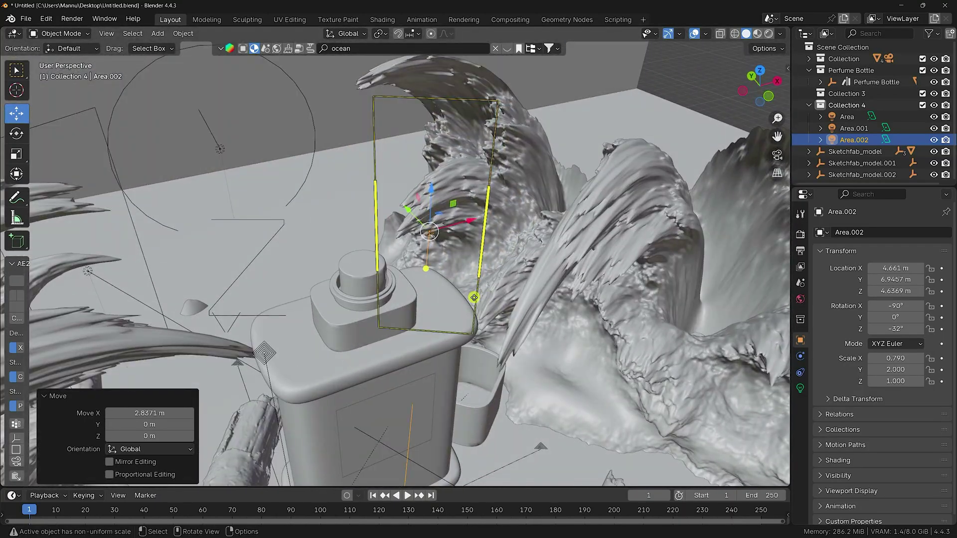
Return to the camera view and render the image
key("KP_0")
left_click(71, 19)
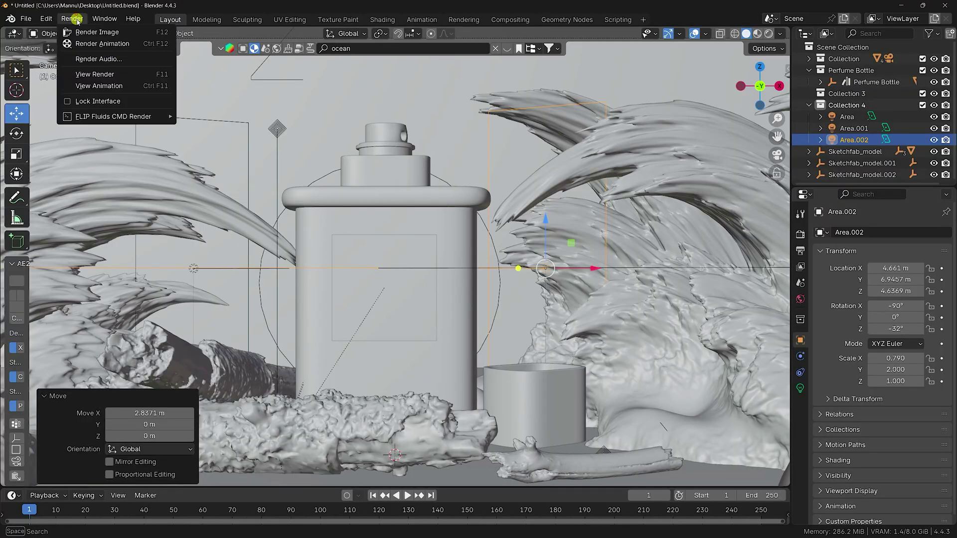
left_click(86, 33)
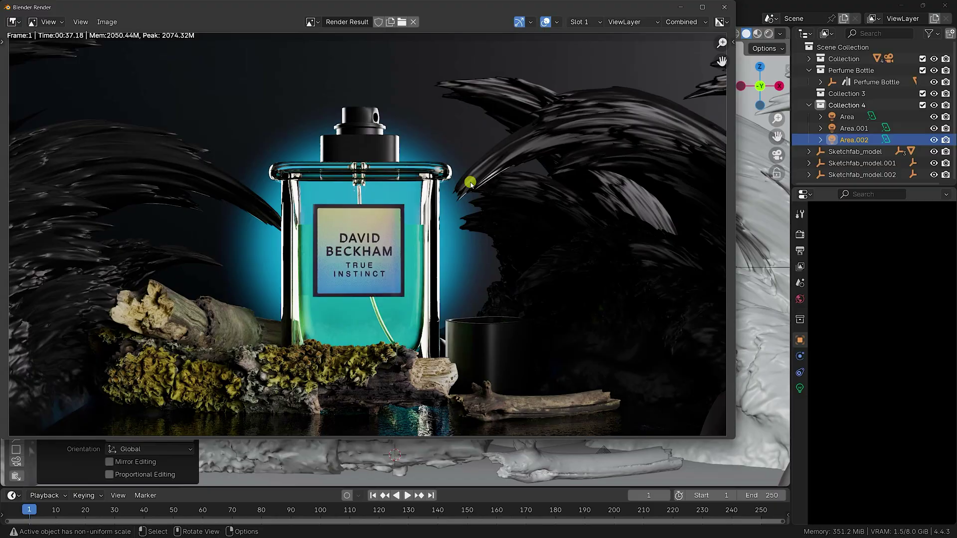
Enlarge the render window, examine the bottle and lighting up close and as a whole, and close the render
left_click(702, 7)
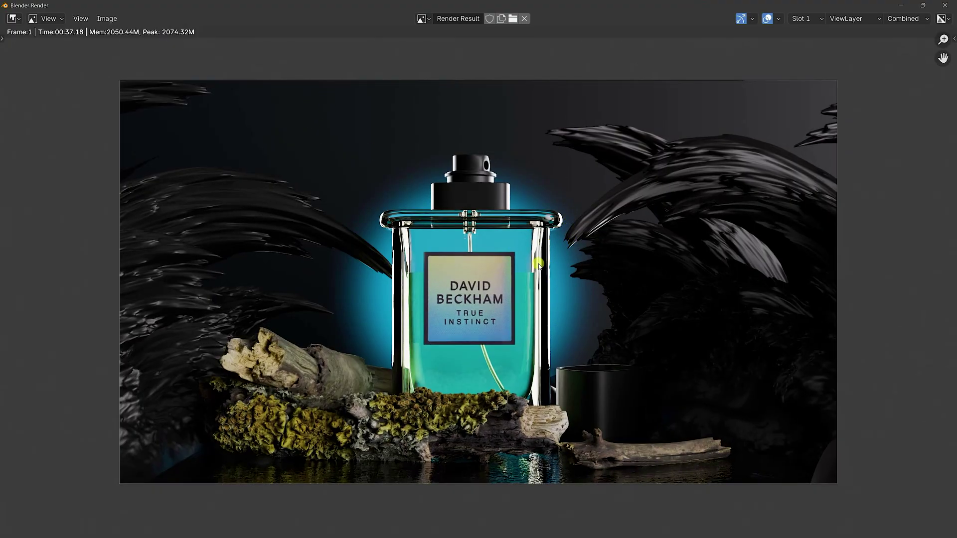
scroll(532, 256, "up", 5)
scroll(248, 164, "down", 2)
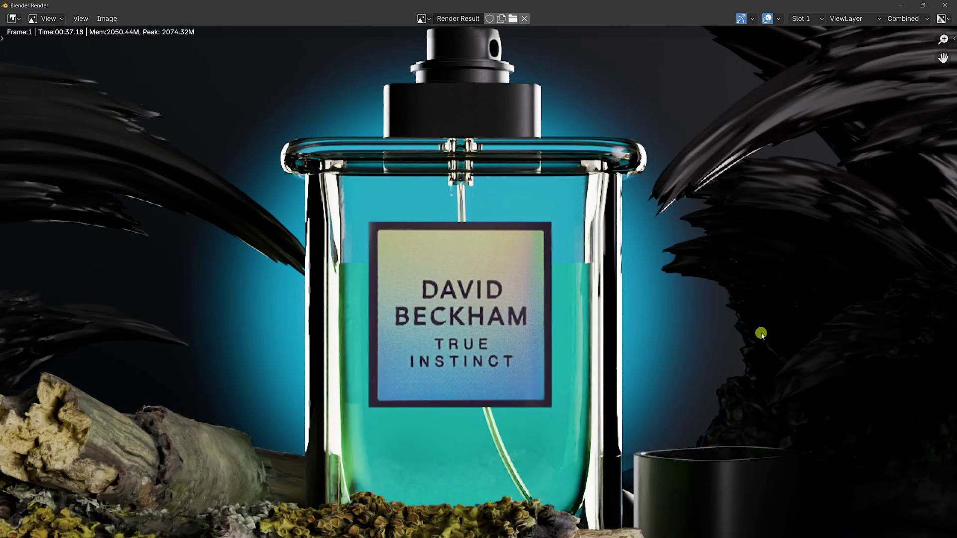
scroll(602, 374, "down", 2)
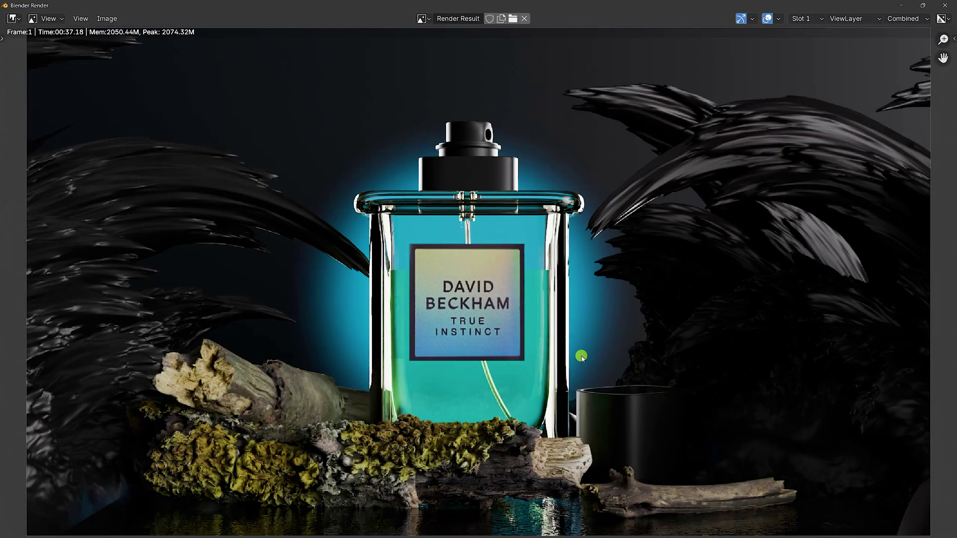
scroll(553, 321, "down", 1)
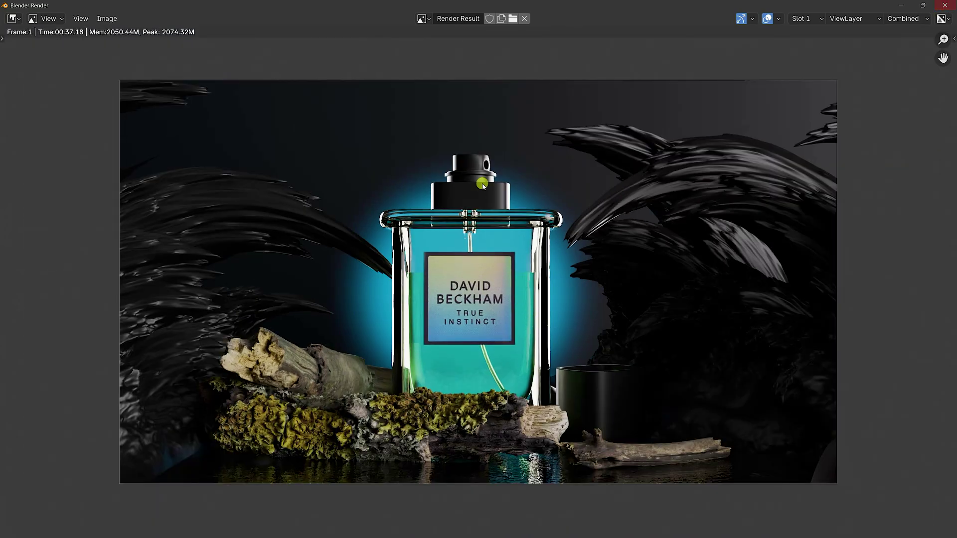
left_click(946, 5)
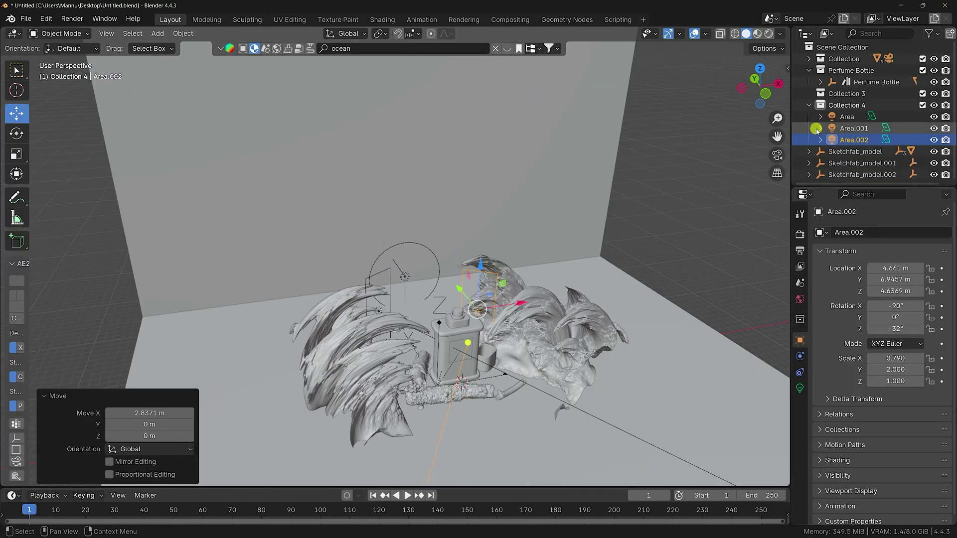
Add another area light to Collection 4
left_click(848, 105)
left_click(155, 35)
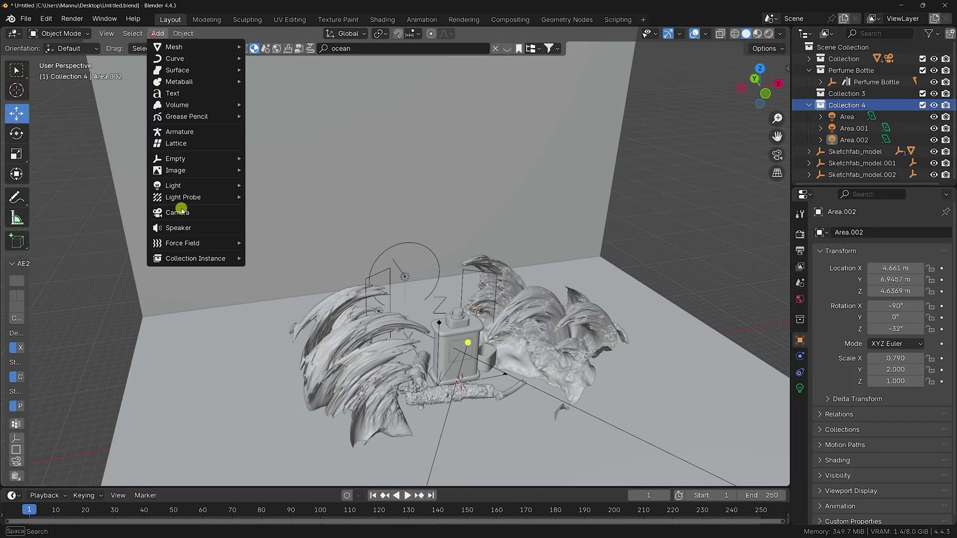
mouse_move(184, 185)
left_click(272, 224)
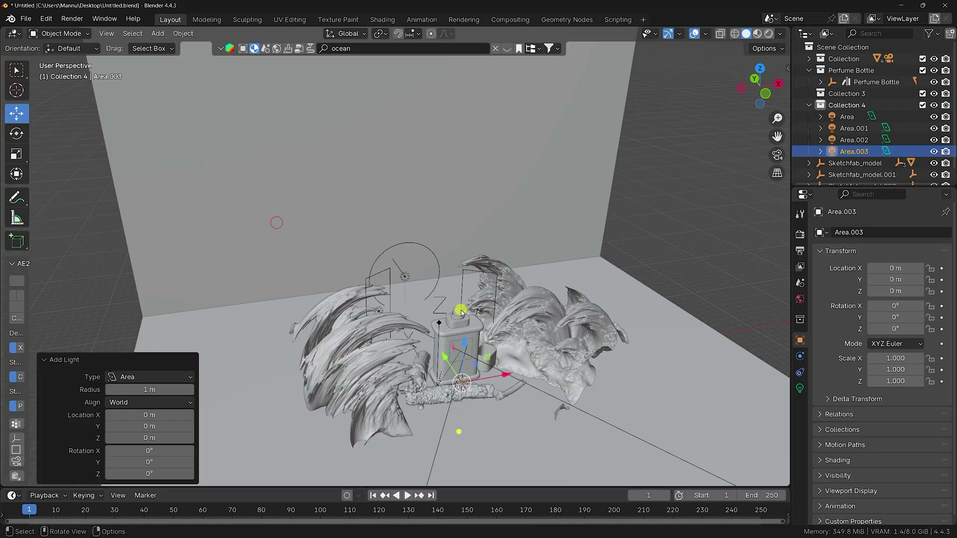
Raise the new area light about 15.3 m along Z and set its power to 100 W
left_click_drag(468, 341, 468, 255)
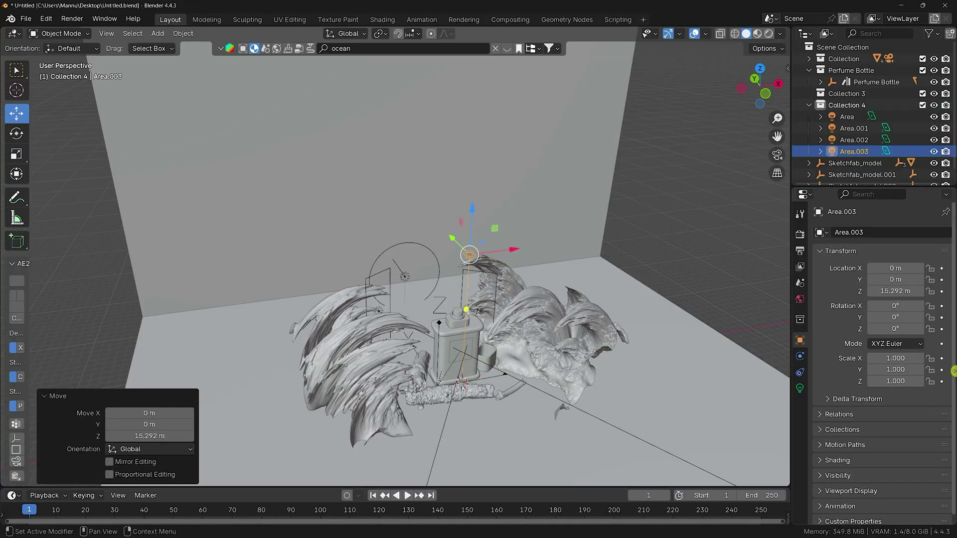
left_click(800, 388)
left_click(902, 310)
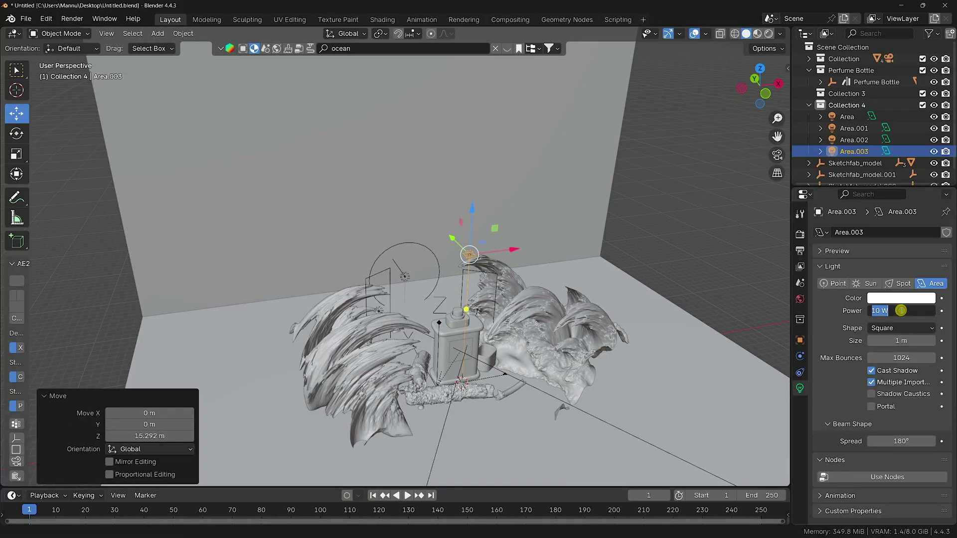
type("100")
key("Return")
Enlarge the new area light to about 3.96 m and change its shape to Disk
left_click_drag(900, 341, 142, 338)
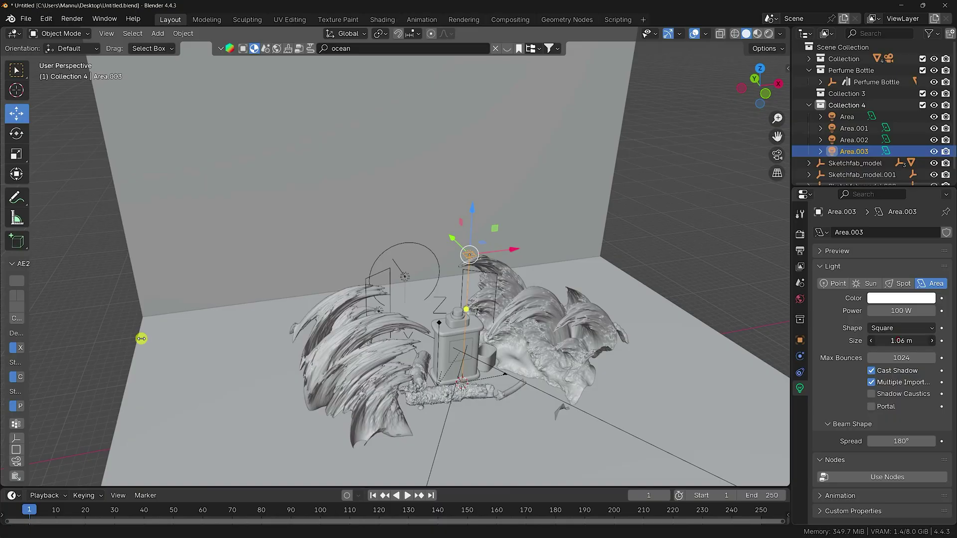
left_click_drag(214, 339, 248, 339)
left_click(890, 327)
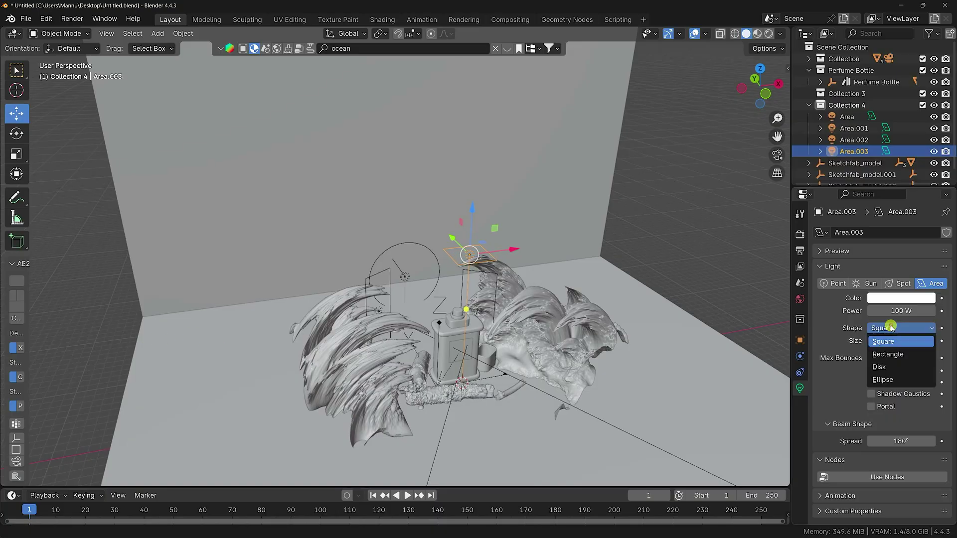
left_click(883, 365)
From the top view, place the disk light over the bottle's cap, moving it slightly along negative X and about 1.17 m along Y
key("KP_7")
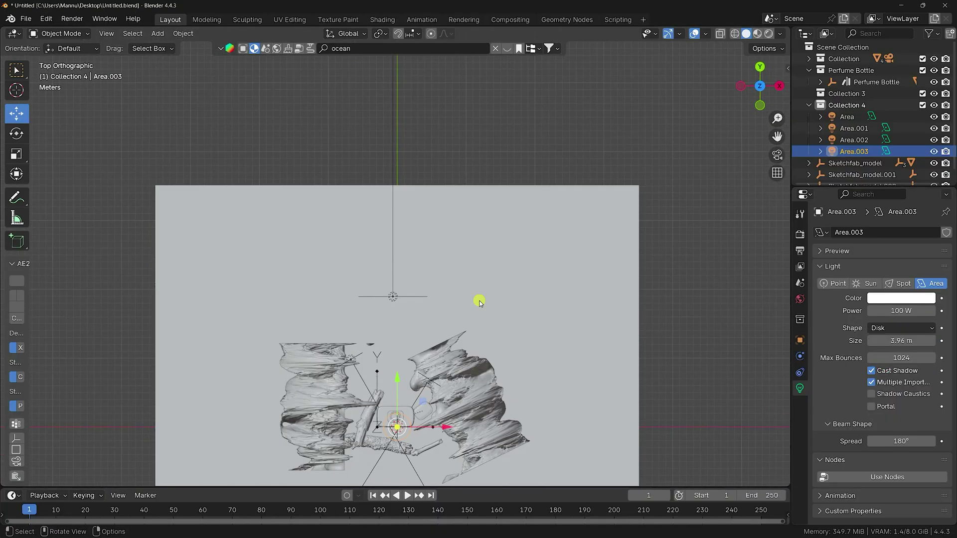
scroll(424, 373, "up", 12)
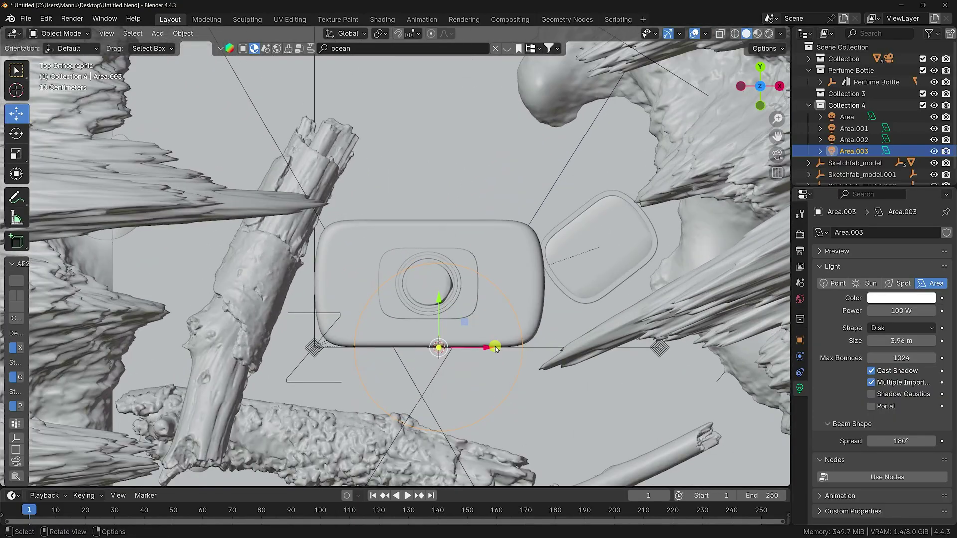
left_click_drag(496, 348, 475, 345)
left_click_drag(429, 301, 432, 250)
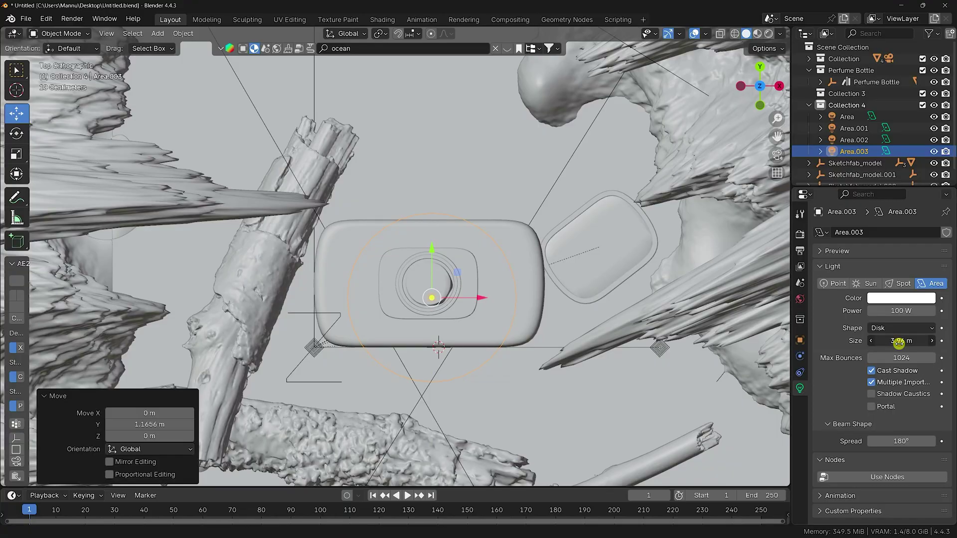
Set the disk light's size to 4 m and its beam spread to 40°
key("Return")
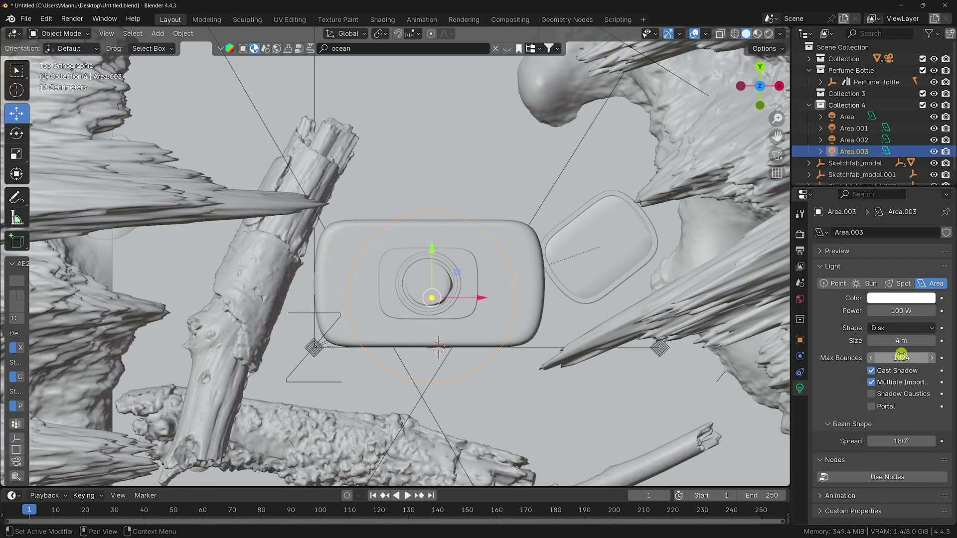
double_click(901, 442)
type("40")
key("Return")
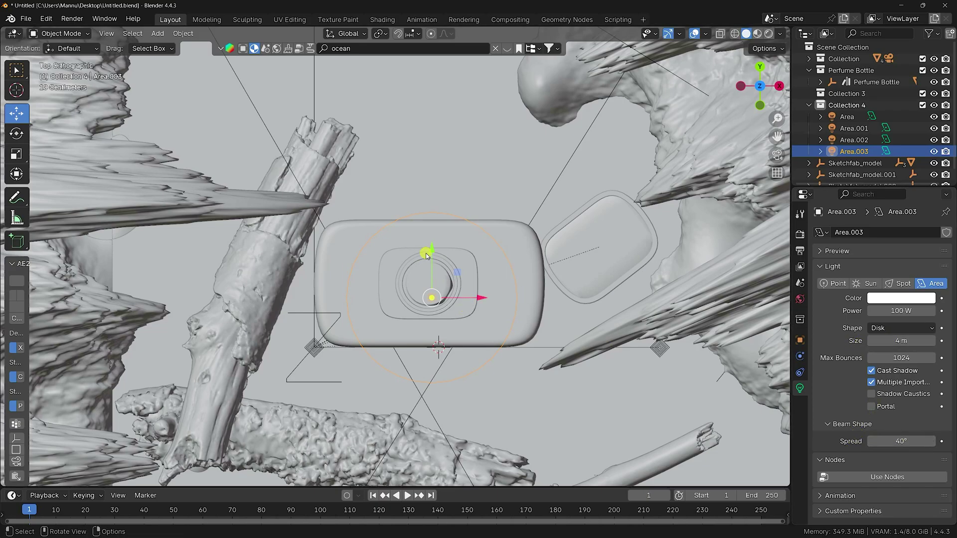
Fine-tune the disk light's position over the bottle, nudging it slightly along Y and about -0.13 m along X
left_click_drag(426, 256, 427, 246)
left_click_drag(478, 279, 470, 288)
middle_click_drag(469, 287, 292, 313)
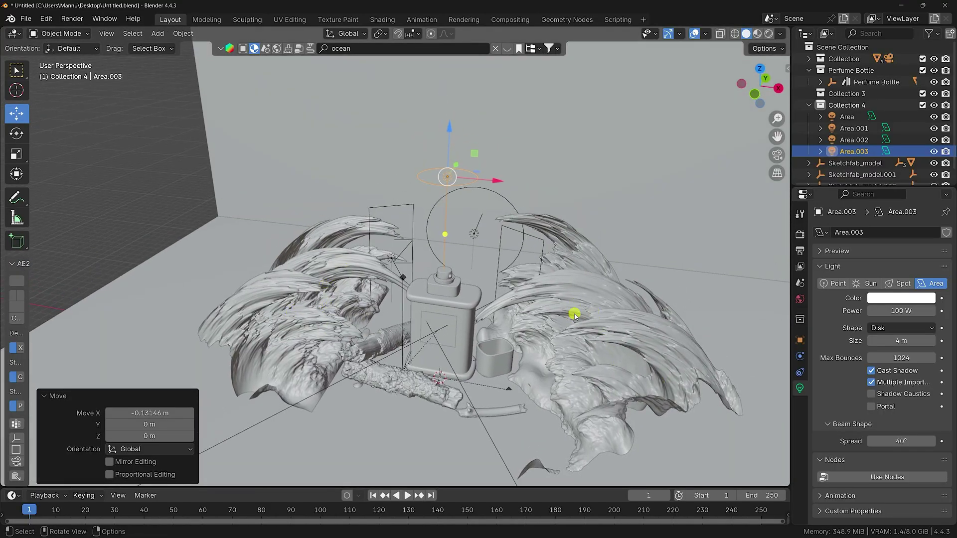
Duplicate the disk light and move the copy about 8.5 m along X and -4.2 m along Y, over the right-hand curled landscape
middle_click_drag(520, 323, 450, 344)
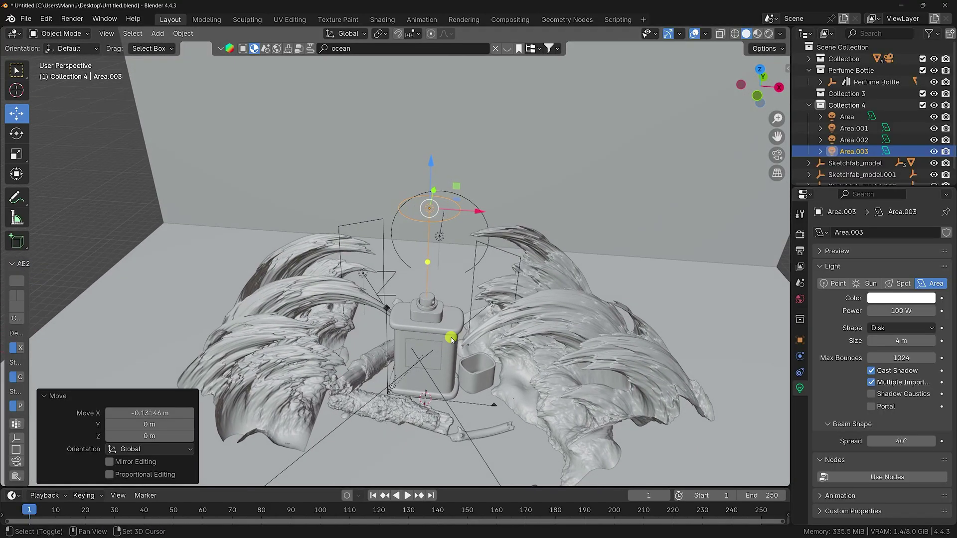
key("shift+d")
right_click(451, 337)
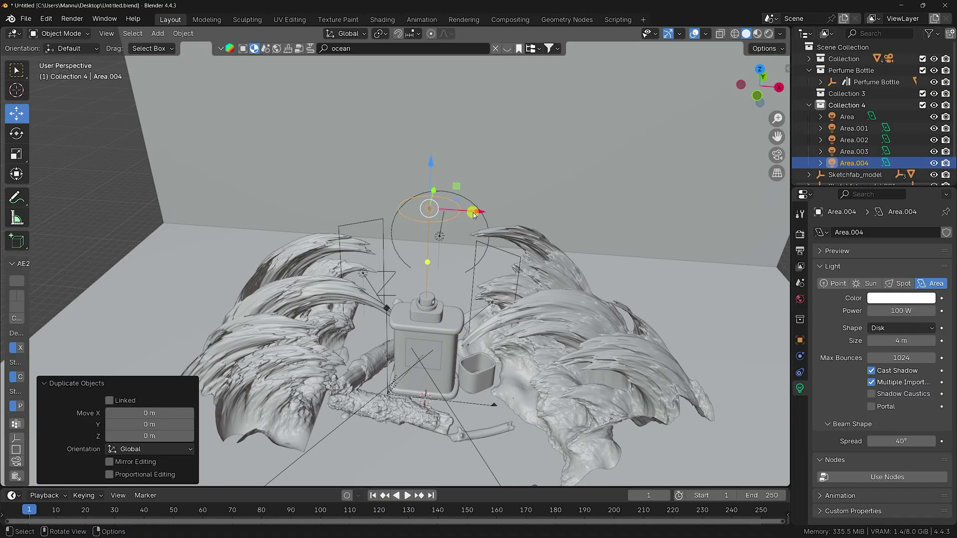
left_click_drag(474, 214, 569, 215)
middle_click_drag(569, 214, 477, 270)
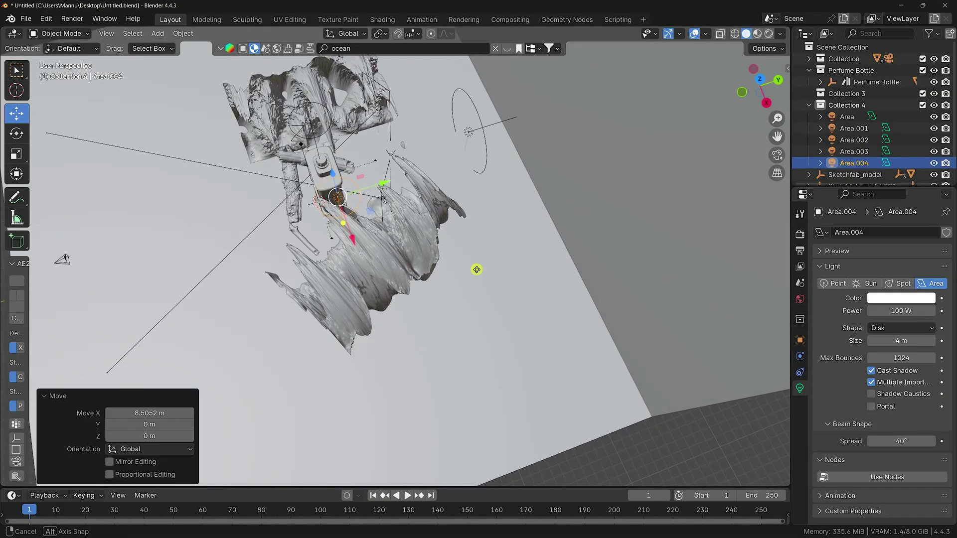
left_click_drag(382, 185, 329, 209)
Shift the duplicated disk light about 0.98 m further along X and lower it about 1.06 m
mouse_move(329, 209)
middle_mouse_down()
mouse_move(391, 275)
mouse_move(409, 289)
mouse_move(424, 279)
middle_mouse_up()
scroll(424, 279, "up", 5)
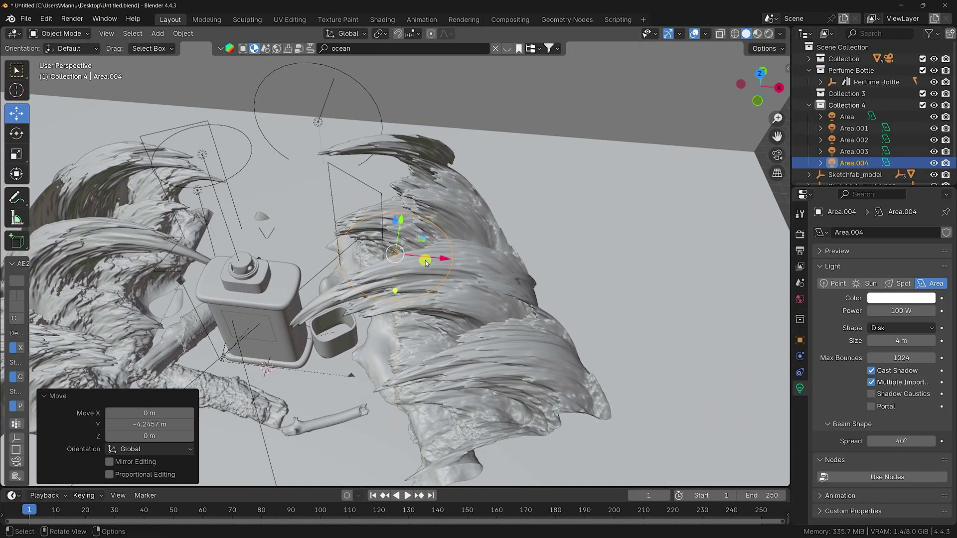
left_click_drag(425, 263, 451, 265)
middle_click_drag(444, 247, 466, 94)
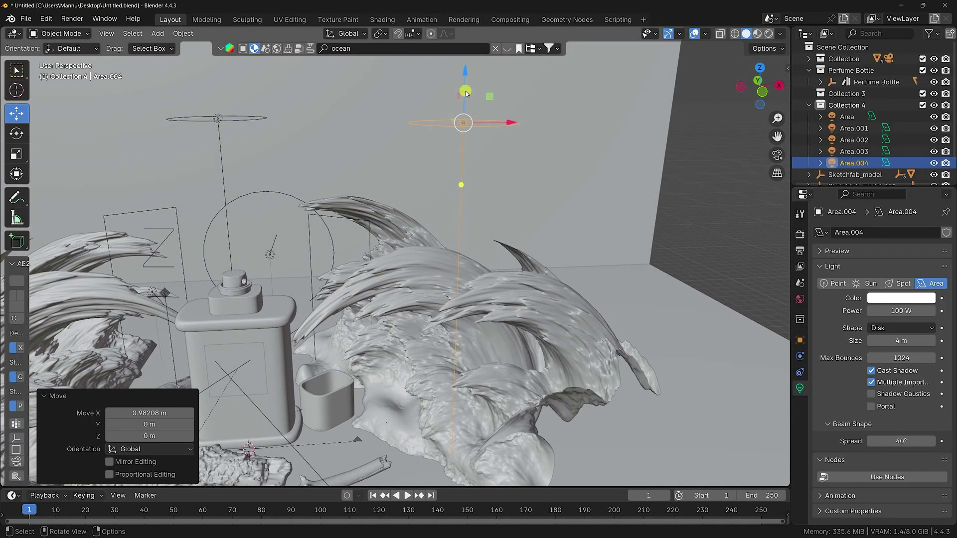
left_click_drag(465, 93, 466, 122)
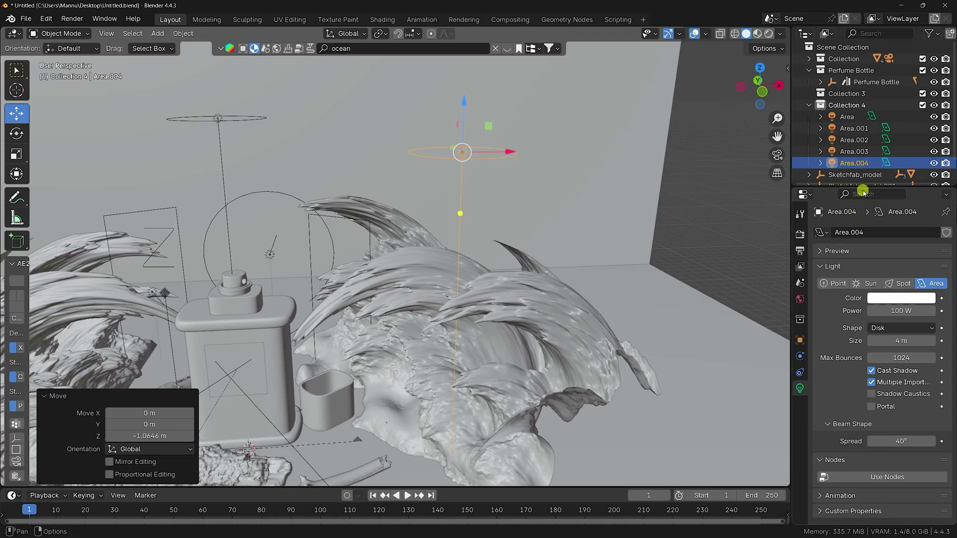
Set the duplicated disk light's color to red and its power to 250 W
left_click(855, 164)
left_click(881, 299)
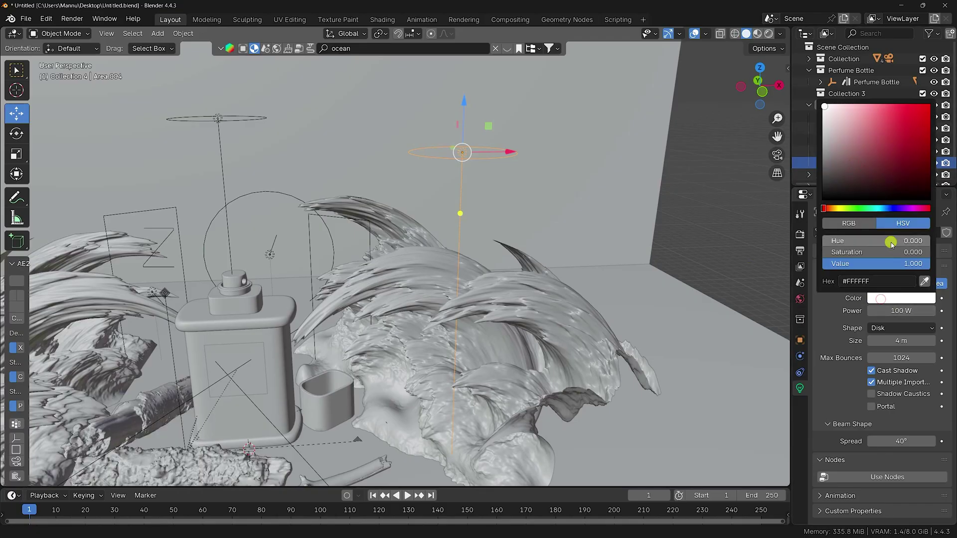
left_click(871, 188)
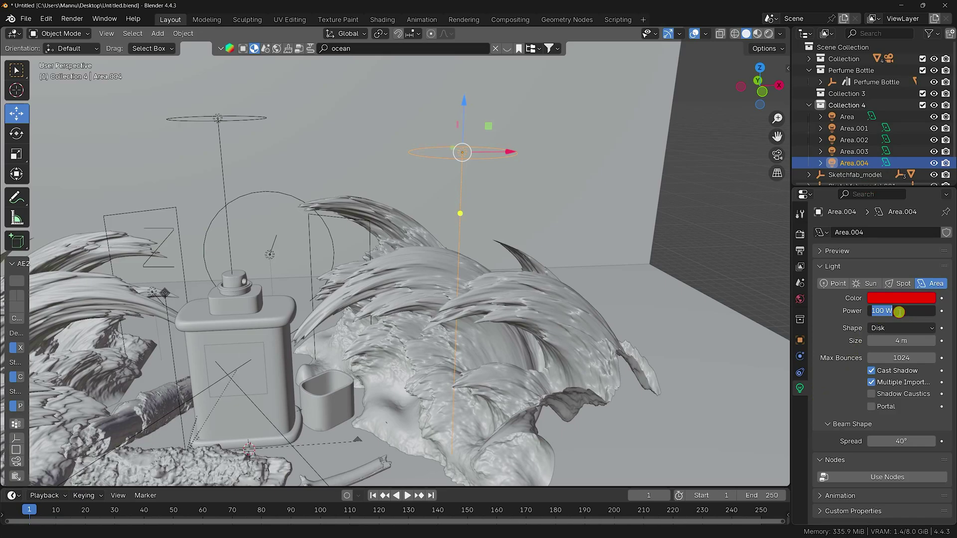
key("Return")
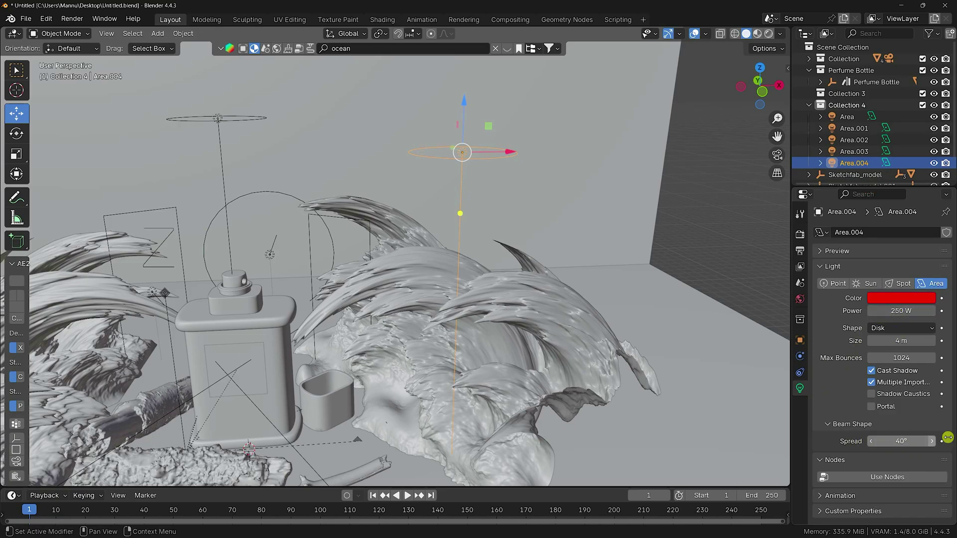
left_click(900, 340)
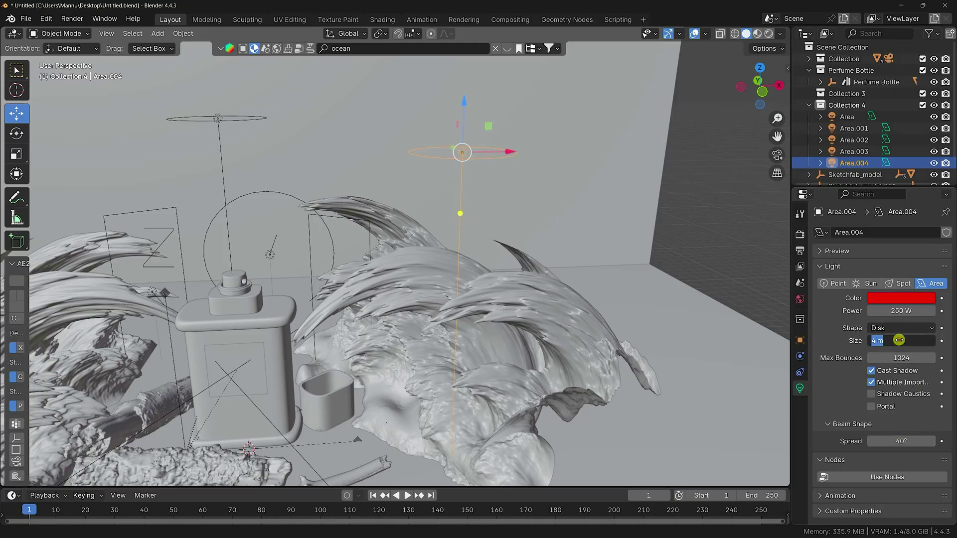
key("Escape")
Duplicate the red light and move the copy toward the back of the right-hand curled landscape
middle_click_drag(537, 256, 428, 282)
key("shift+d")
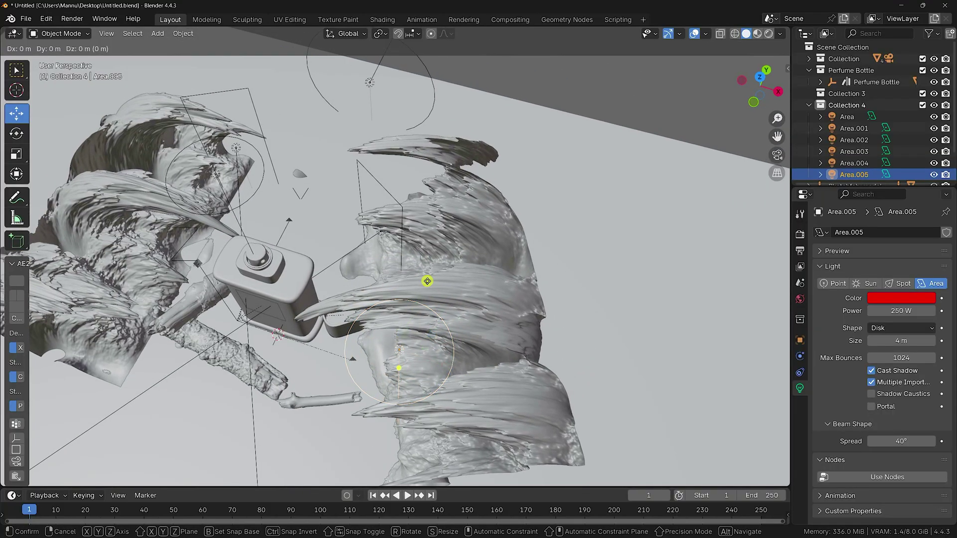
right_click(428, 283)
left_click_drag(407, 313, 470, 128)
Duplicate both red lights together and move the copies about -18 m along X, over the left-hand curled landscape
scroll(469, 200, "down", 3)
middle_click_drag(470, 200, 504, 238)
middle_click_drag(491, 240, 486, 281)
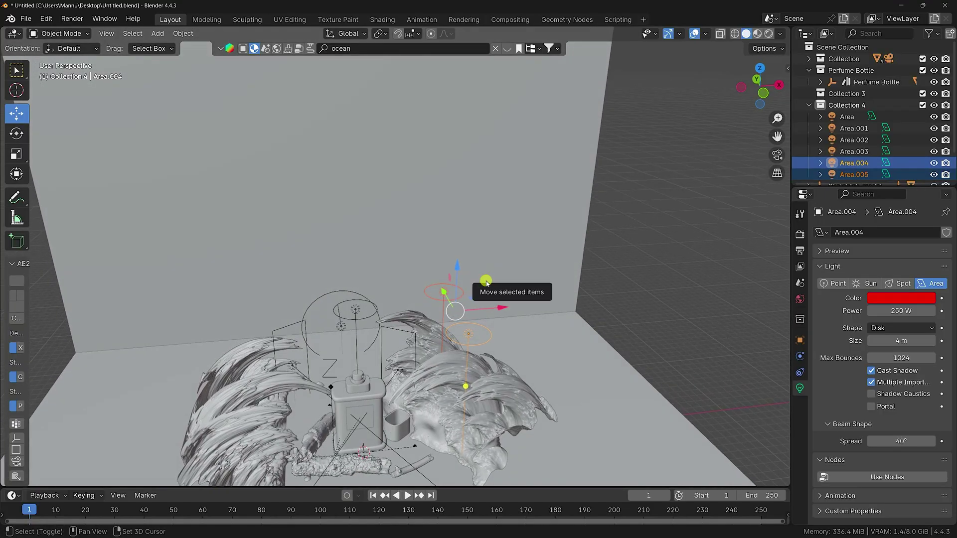
key("shift+d")
right_click(486, 282)
key("g")
key("x")
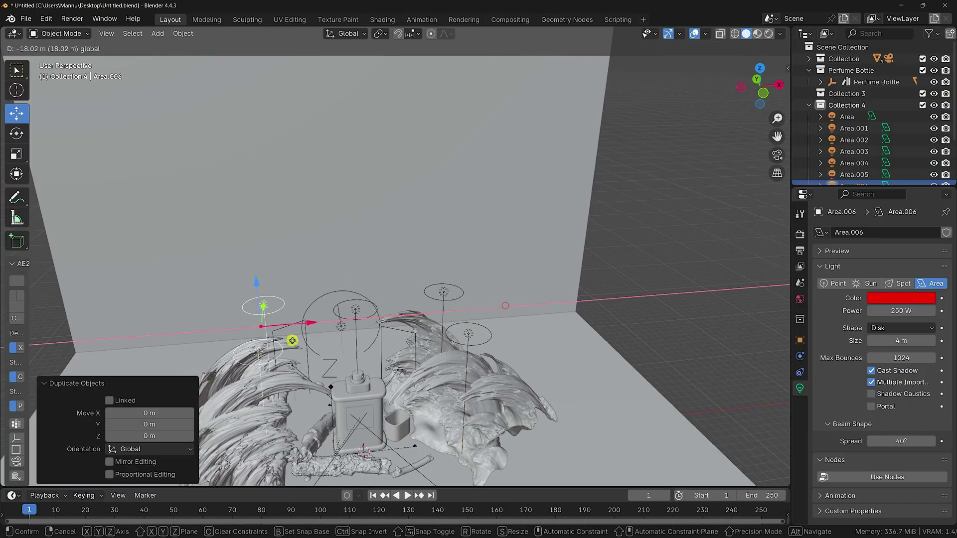
left_click(299, 341)
Set the color hue of the front light above the left-hand landscape to 0.6
middle_click_drag(304, 342, 407, 364)
left_click(717, 214)
scroll(428, 279, "up", 5)
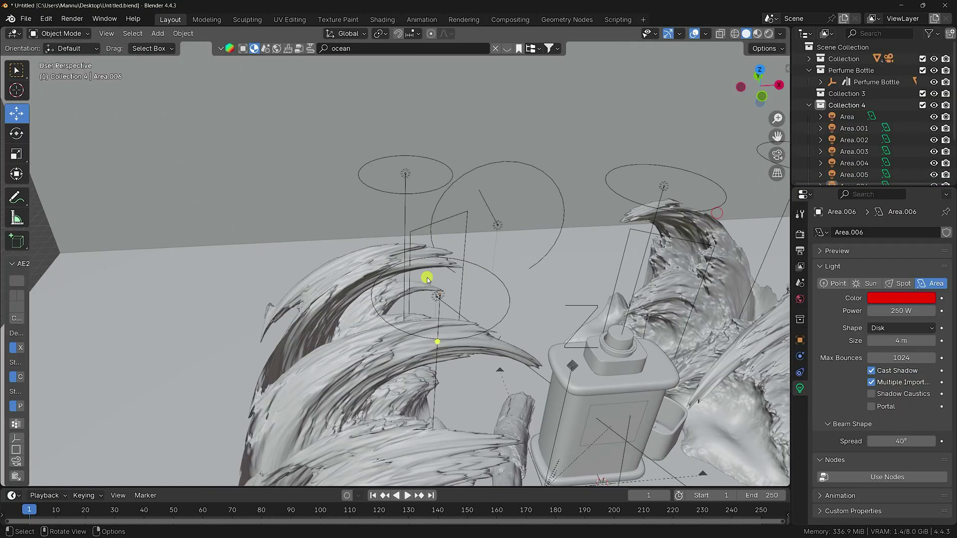
scroll(428, 279, "up", 2)
middle_click_drag(466, 319, 360, 244)
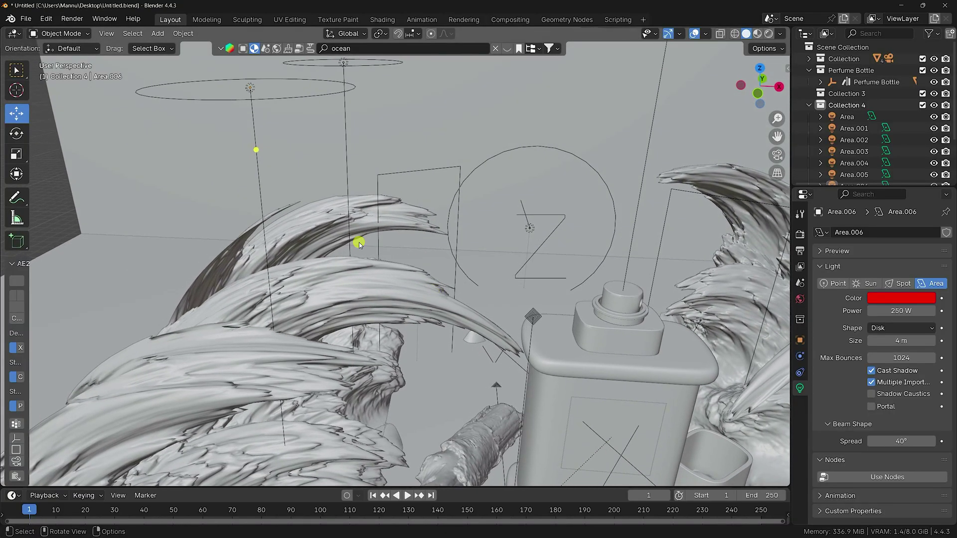
left_click(251, 89)
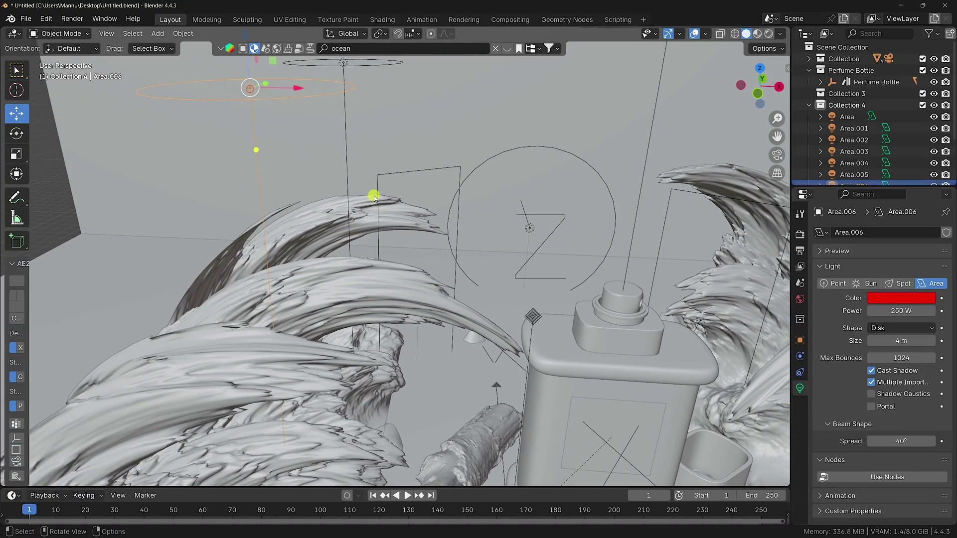
left_click(901, 299)
left_click(890, 241)
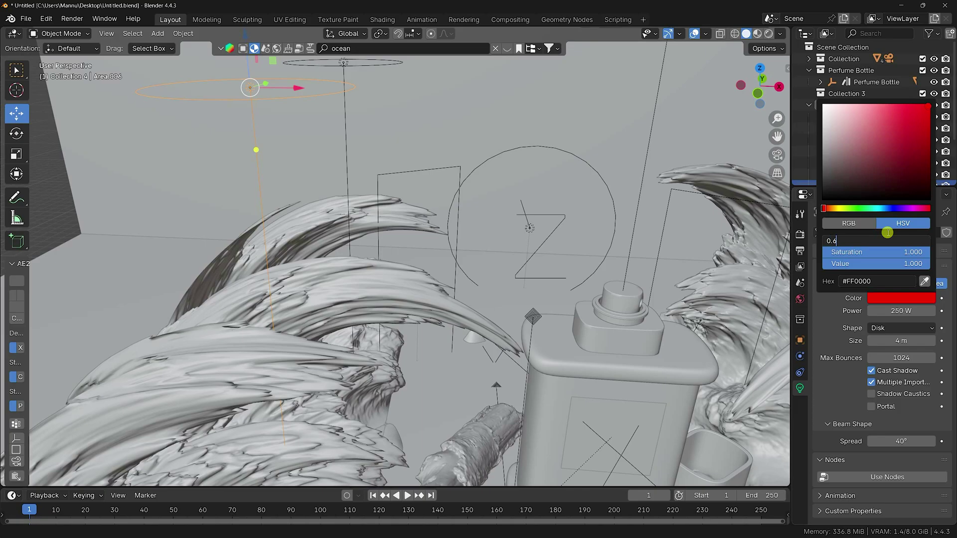
type("0.6")
key("Return")
Change the color of the rear light above the left-hand landscape from red to light blue
middle_click_drag(428, 163, 348, 188, "shift")
left_click(327, 188)
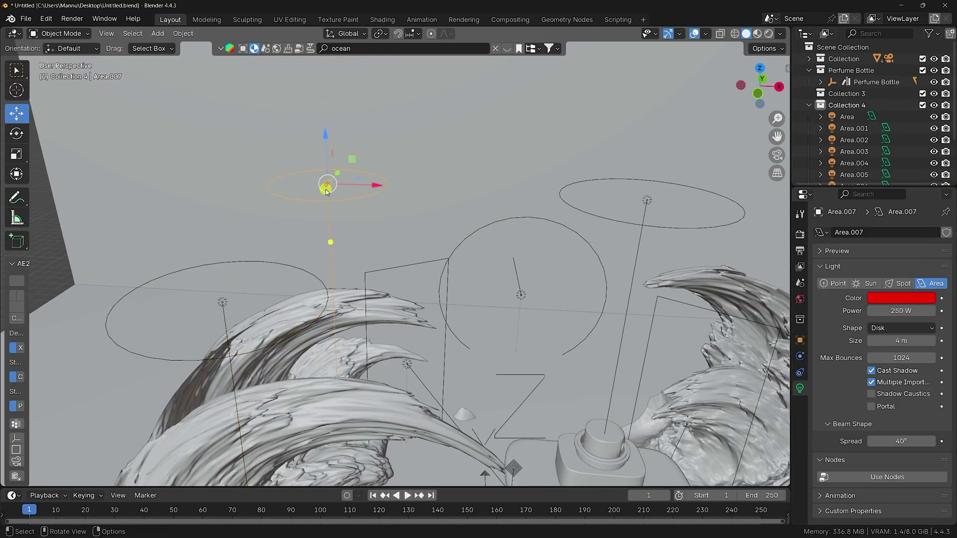
left_click(906, 312)
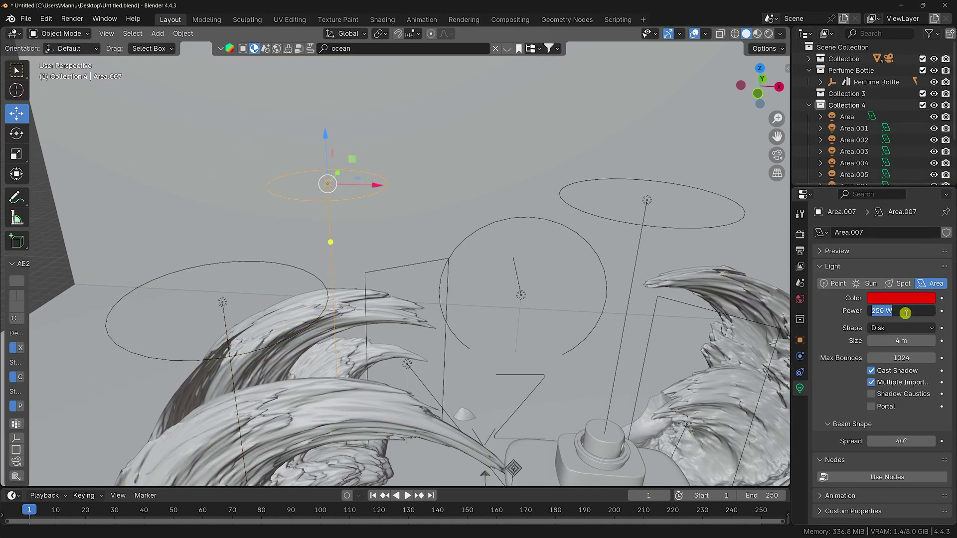
left_click(874, 297)
left_click(874, 297)
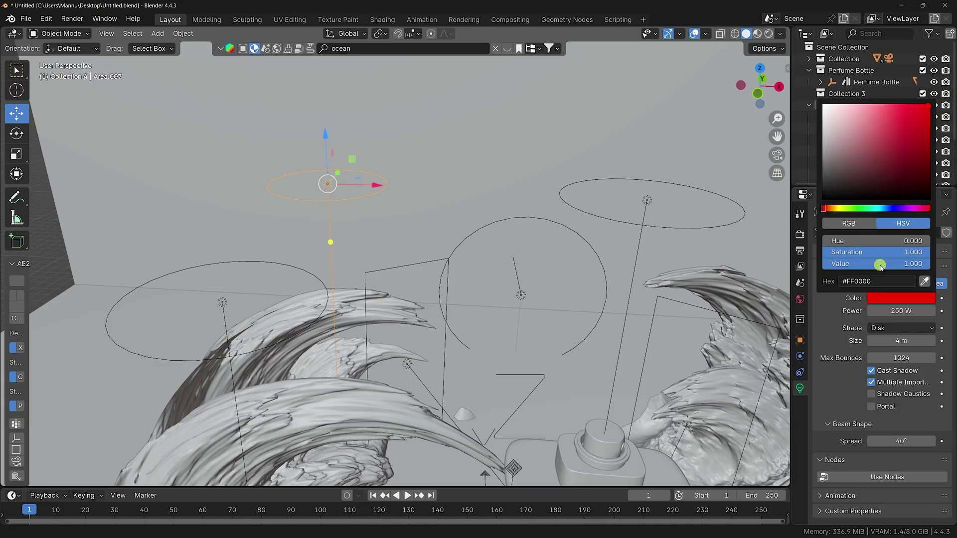
left_click(879, 239)
key("Return")
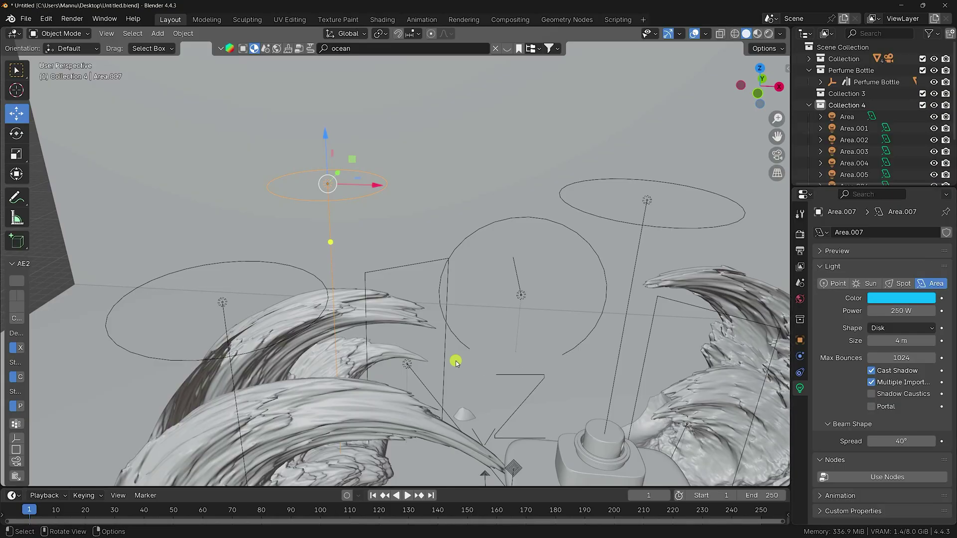
Render the image and maximize the render window to view the red and blue lighting
left_click(73, 19)
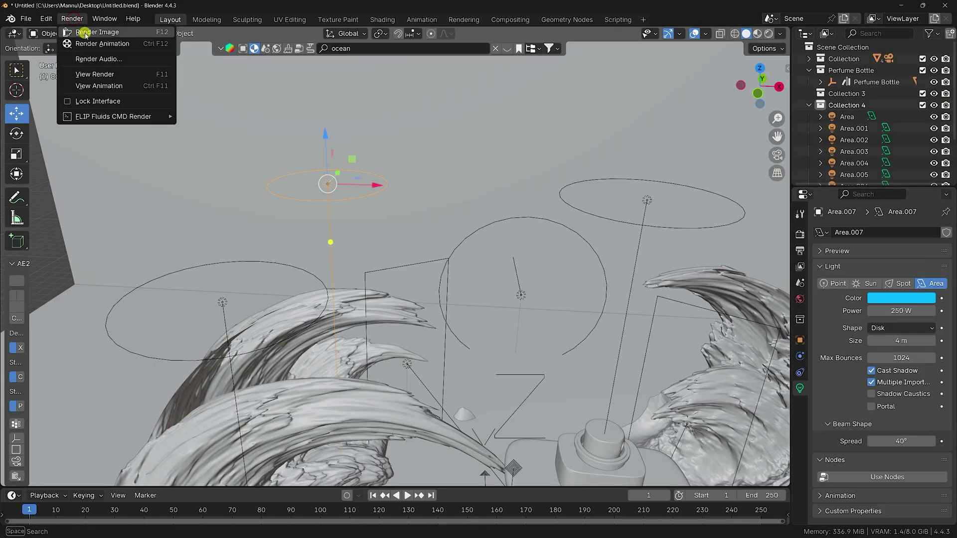
left_click(84, 33)
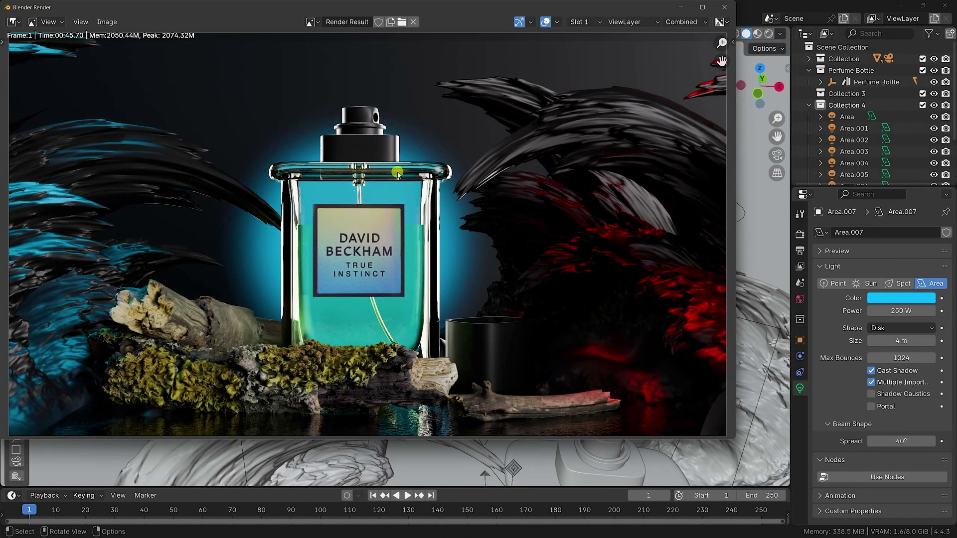
left_click(703, 7)
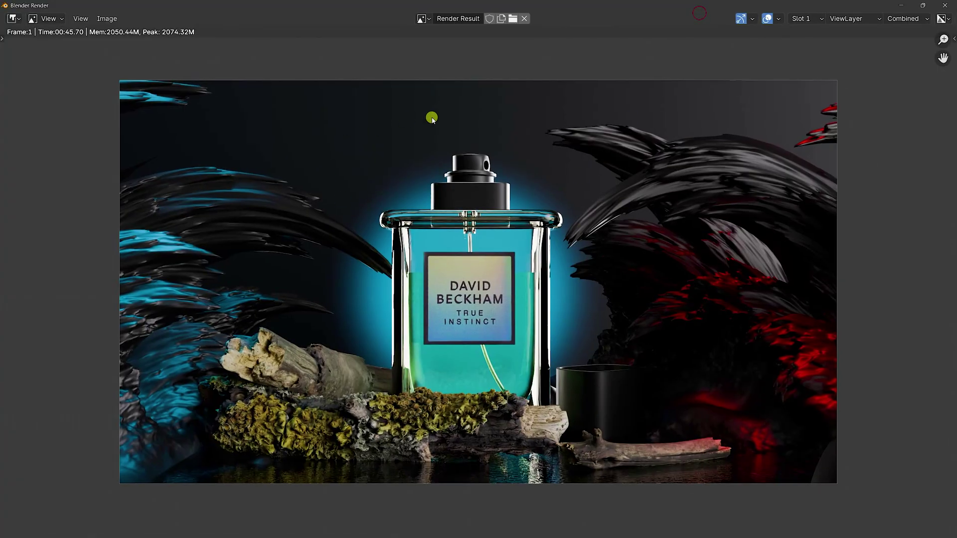